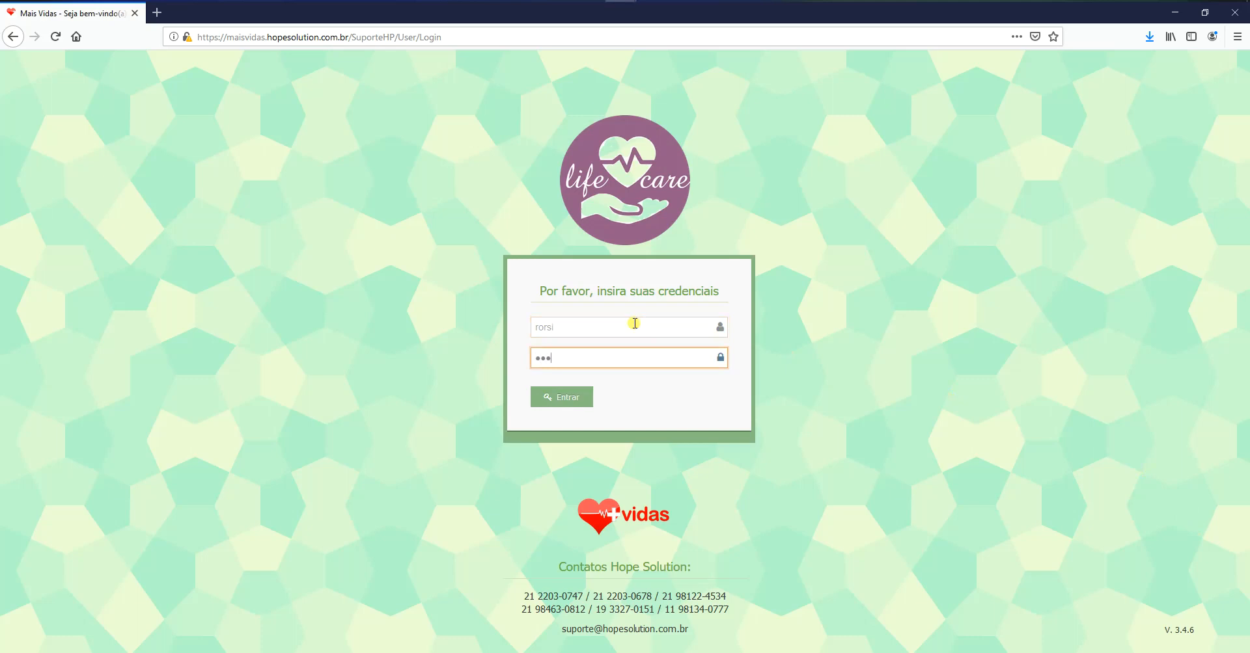
# - Submit the login credentials and decline saving the account in the browser
pyautogui.press('Return')
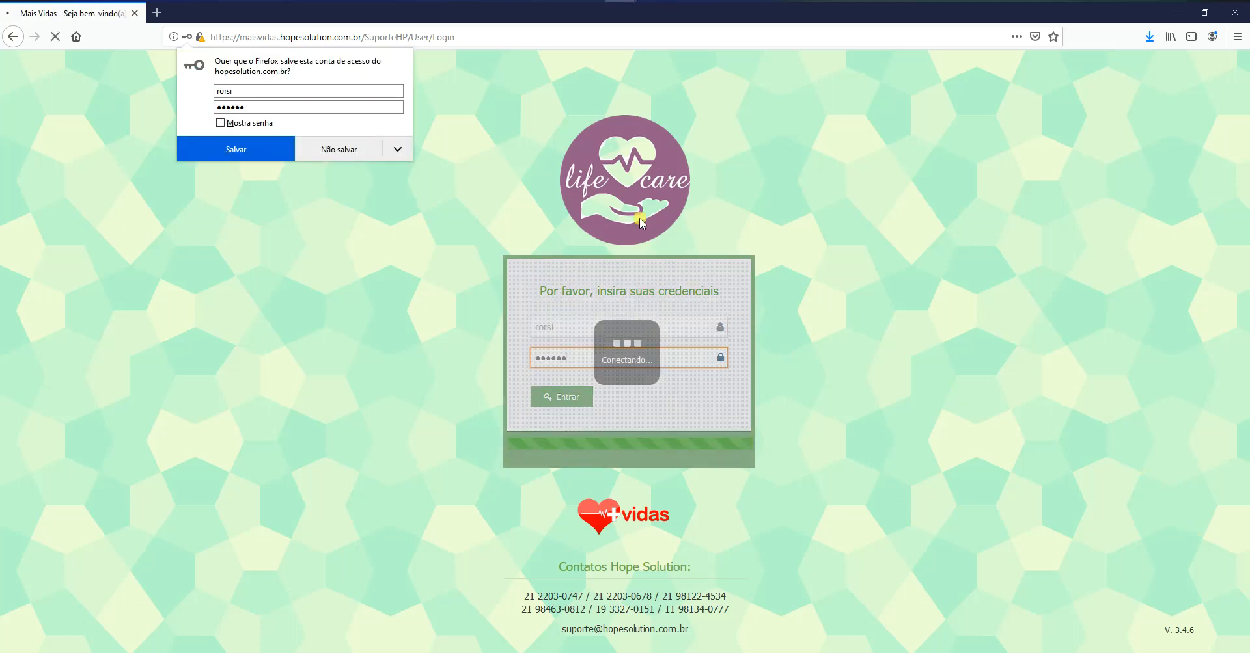
pyautogui.click(352, 150)
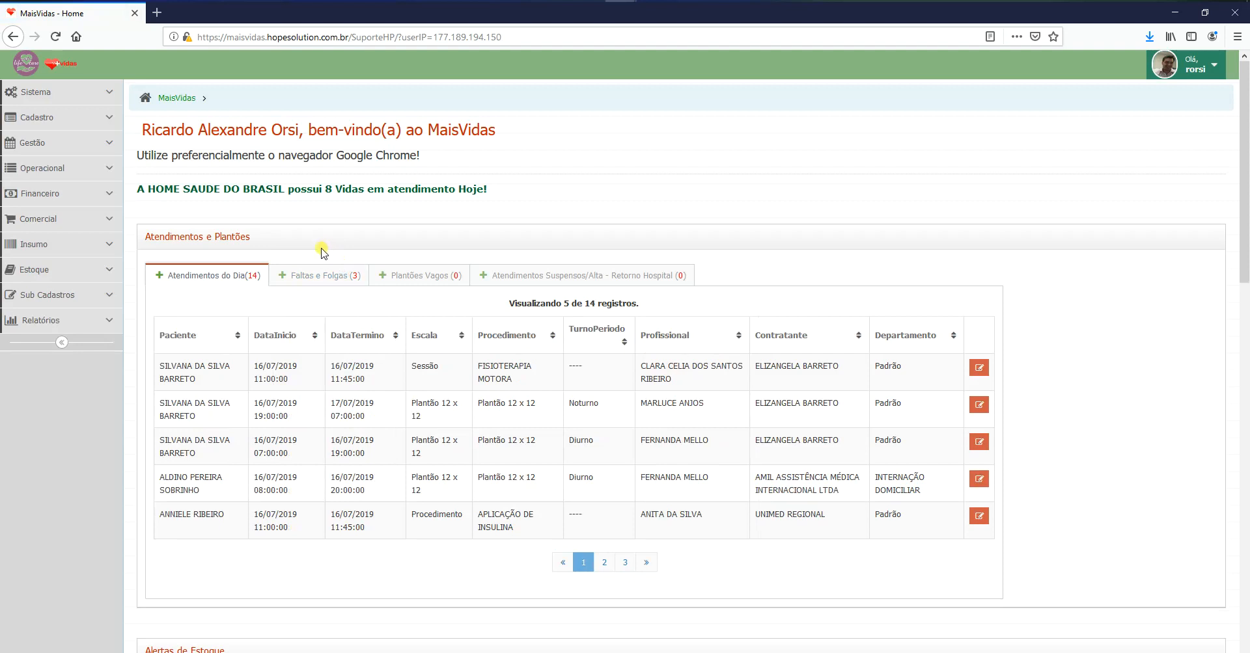
# - Start a new product record in the Produtos area of Insumo
pyautogui.click(104, 248)
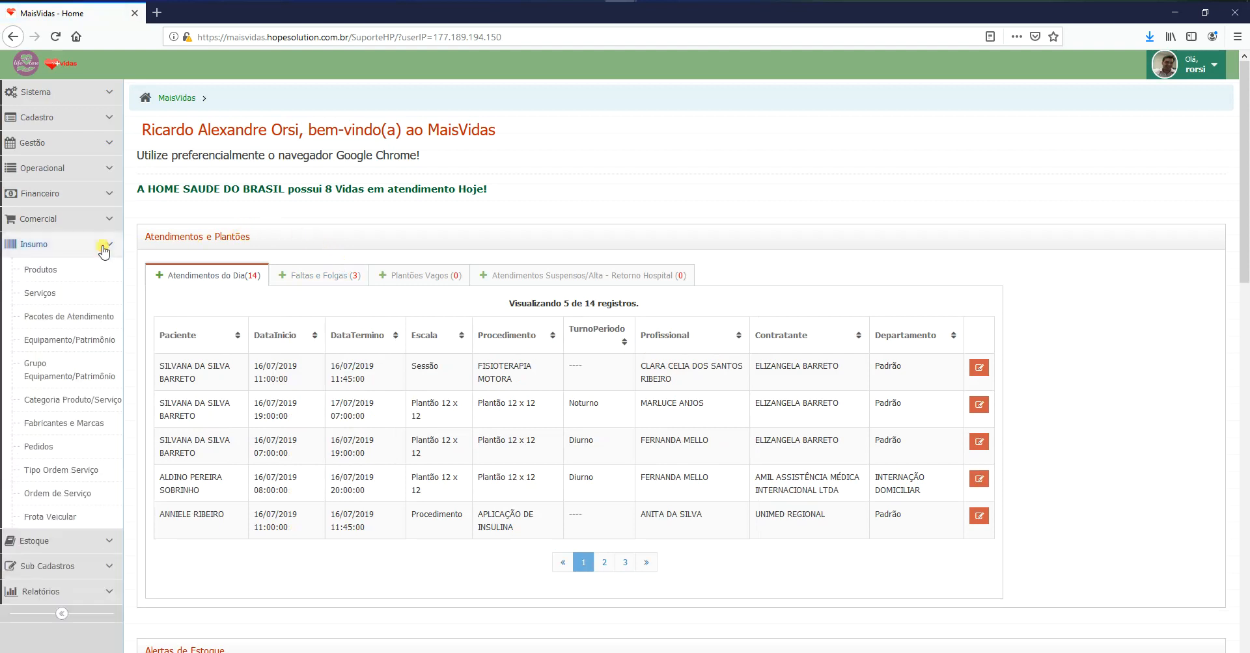
pyautogui.click(47, 270)
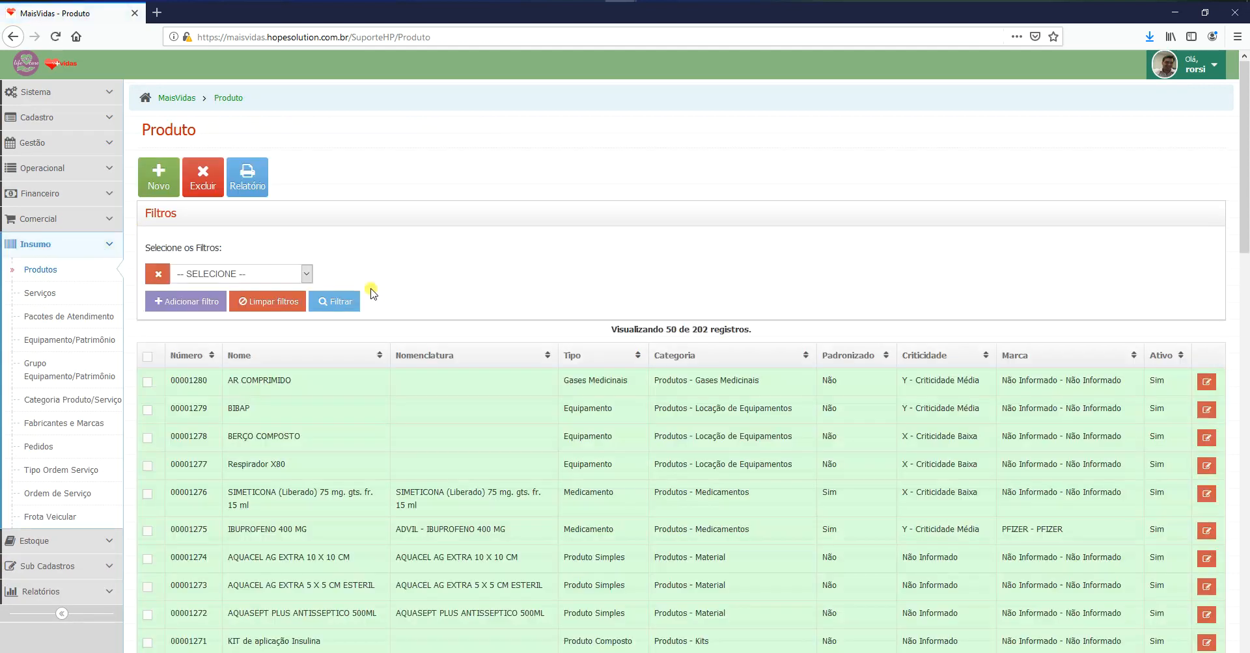
pyautogui.click(167, 187)
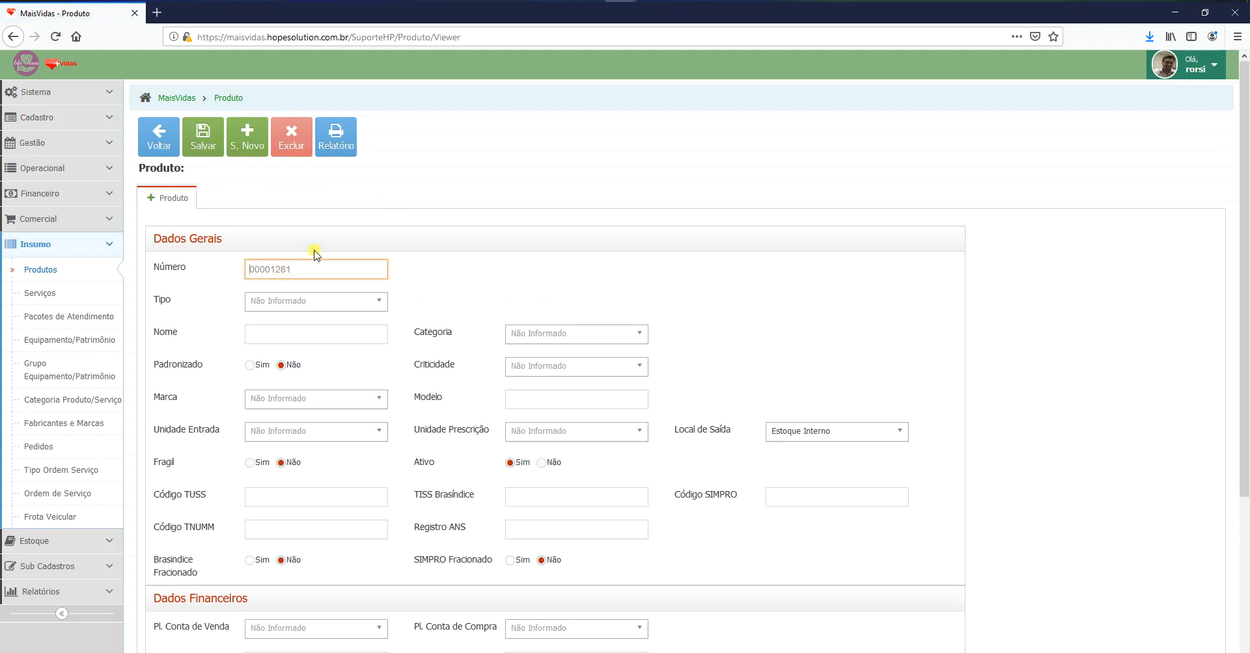
# - Set the product type to Equipamento and name the product "Inalador Clemax 200T"
pyautogui.click(376, 301)
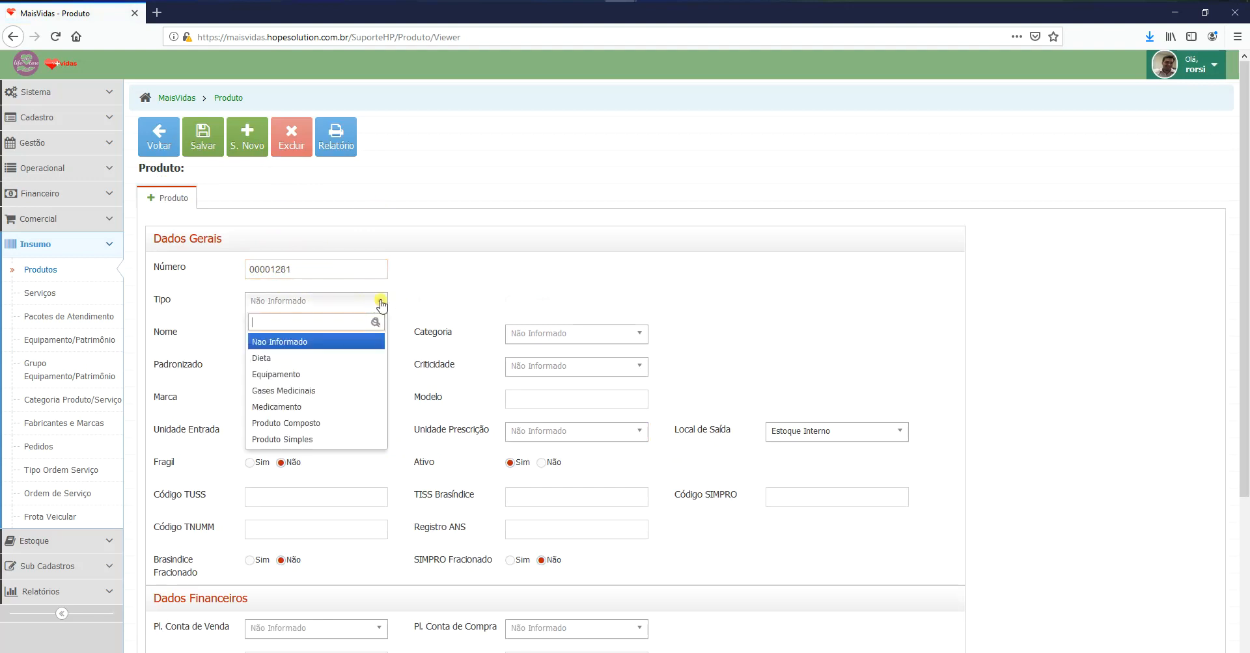
pyautogui.click(288, 375)
pyautogui.click(324, 336)
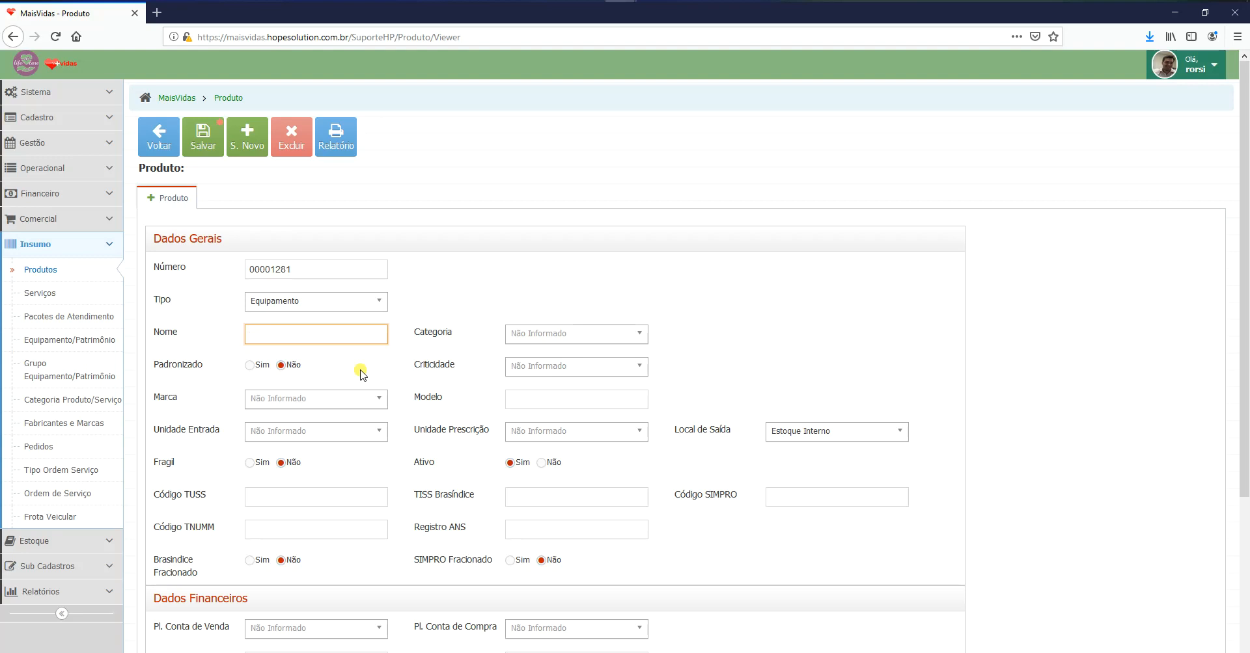
pyautogui.write('Eq')
pyautogui.press('BackSpace')
pyautogui.press('BackSpace')
pyautogui.write('Inaladoo')
pyautogui.press('BackSpace')
pyautogui.write('r Clemax 200')
# - Assign the product to the category Produtos - Locacao de Equipamentos
pyautogui.click(591, 335)
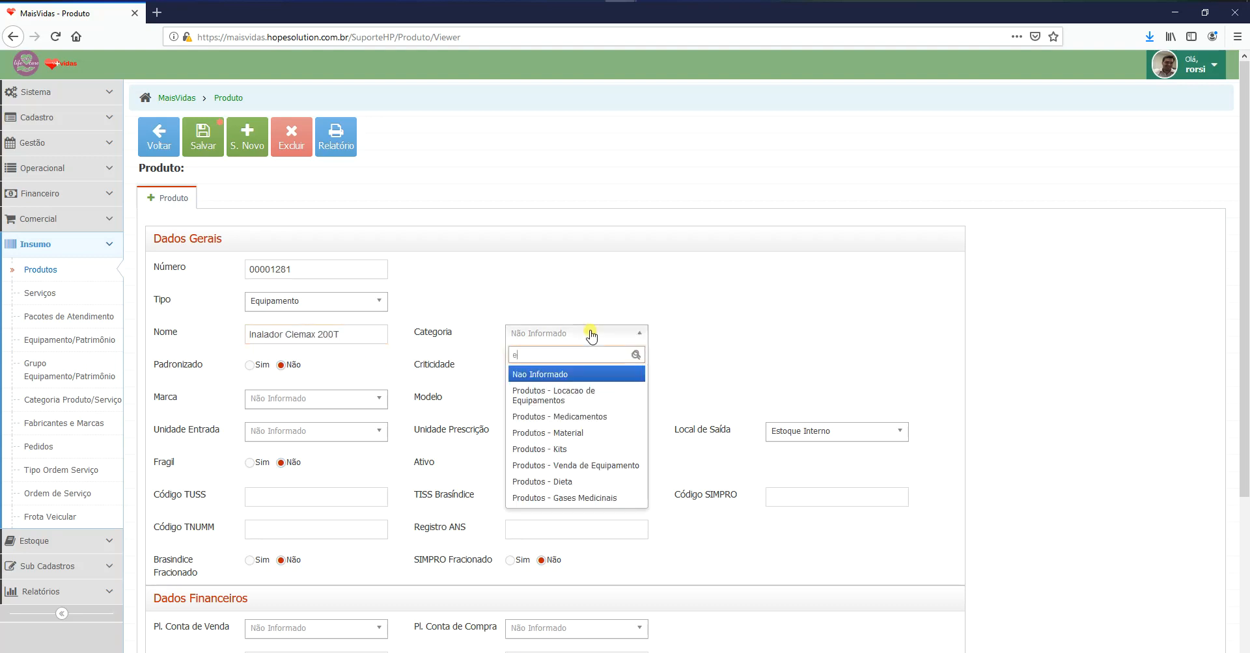
pyautogui.write('equi')
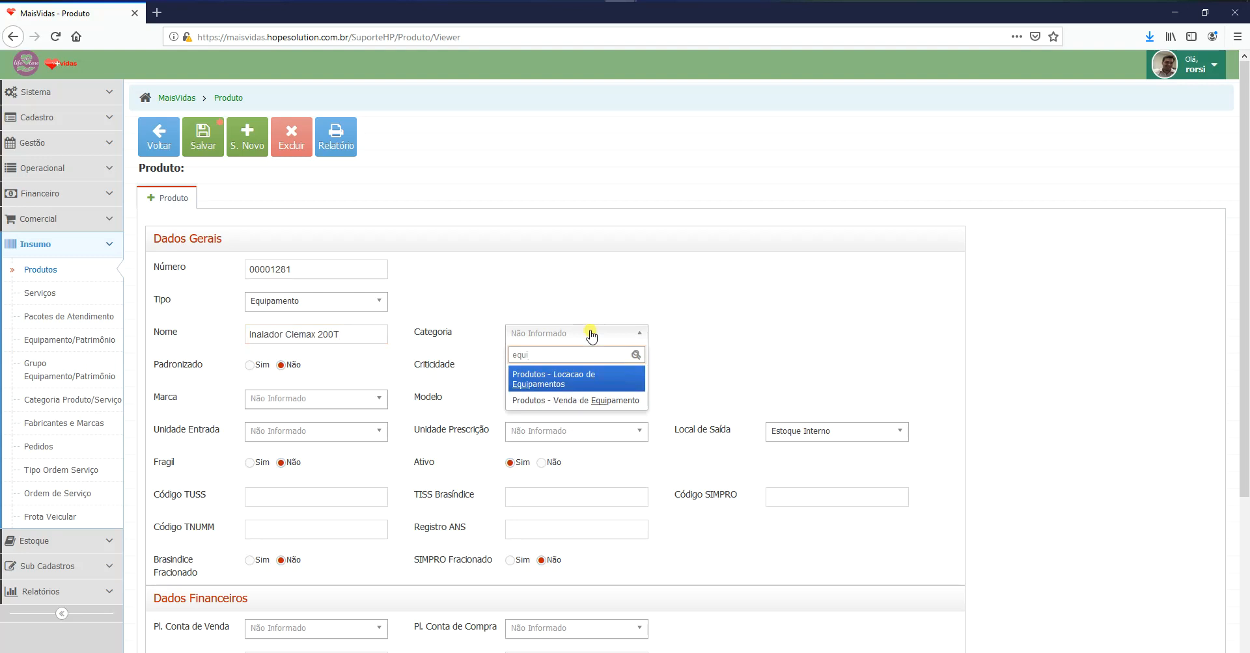
pyautogui.press('Return')
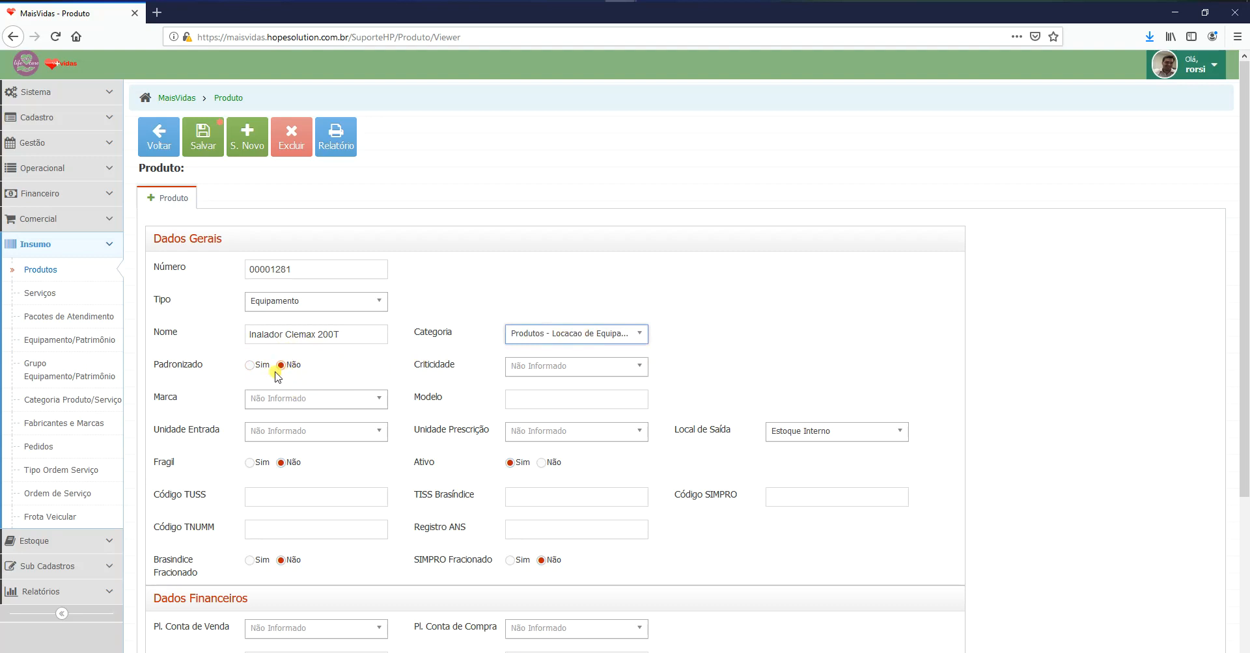
# - Mark the product as Padronizado and set its Criticidade to Y - Criticidade Media
pyautogui.click(250, 365)
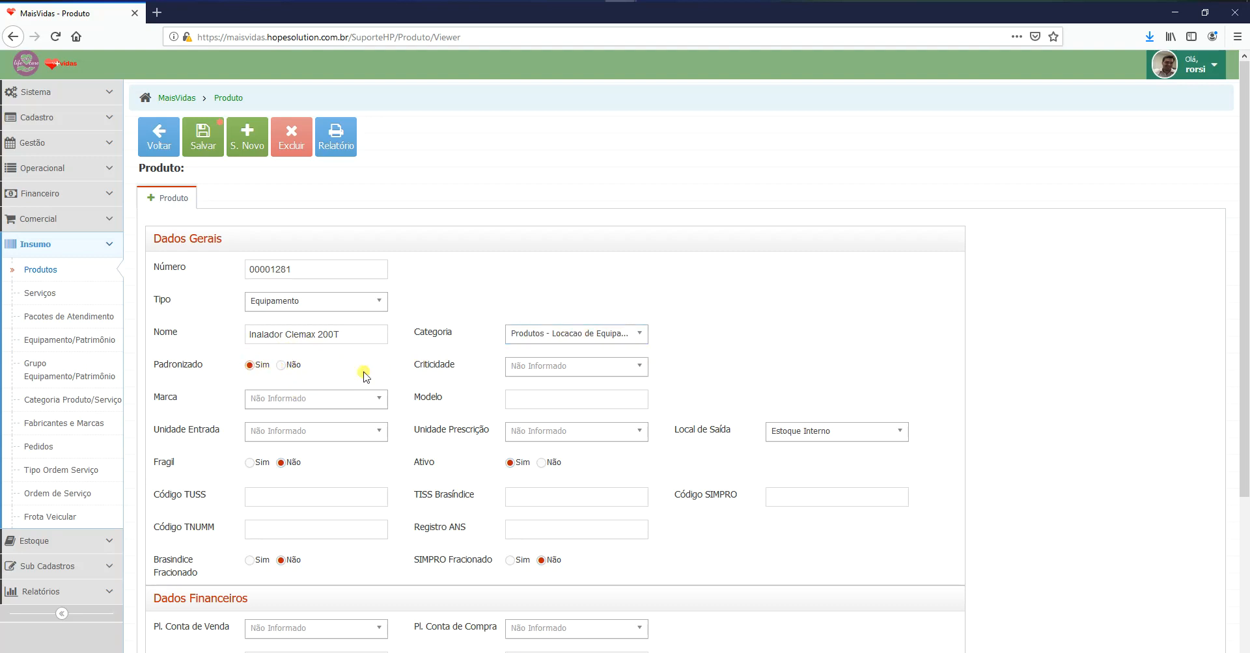
pyautogui.click(580, 372)
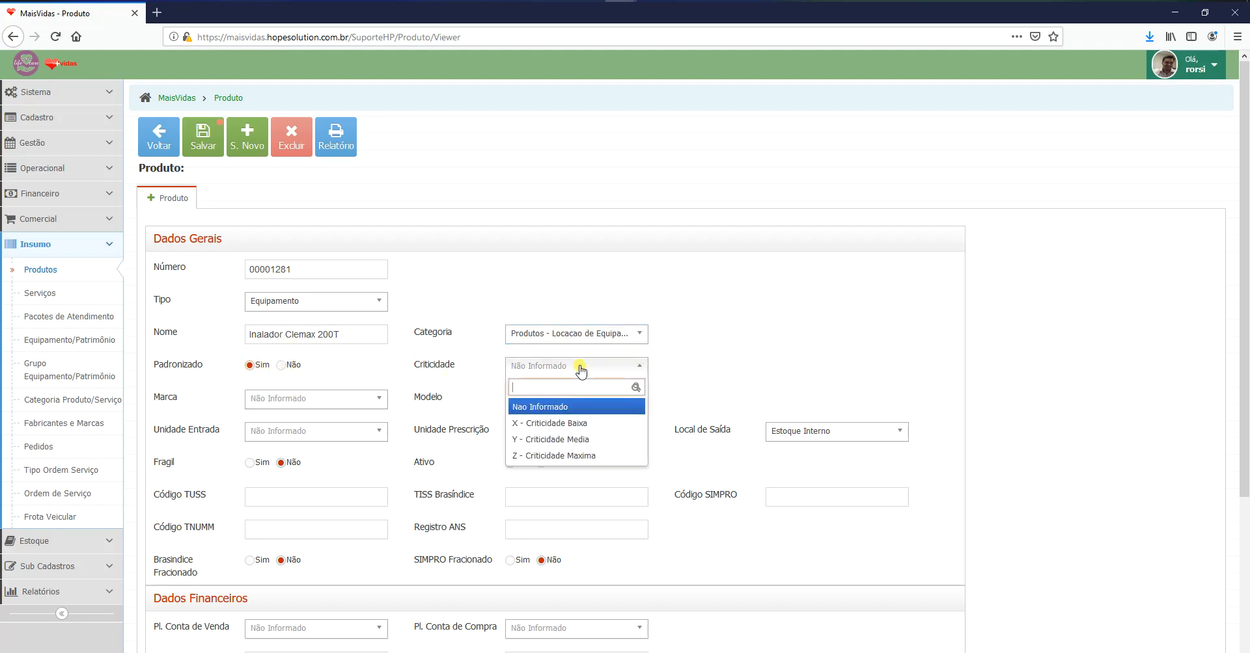
pyautogui.click(585, 440)
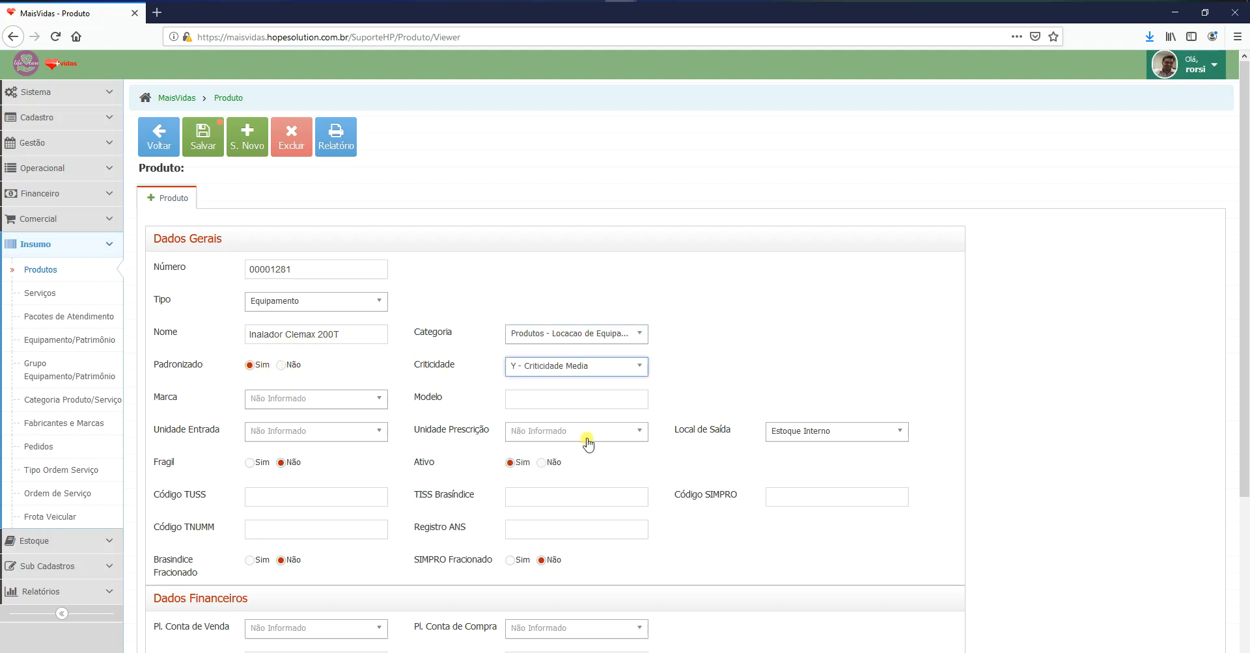
# - Leave the product's brand unspecified and enter 200T as its model
pyautogui.click(379, 399)
pyautogui.click(379, 399)
pyautogui.scroll(-1, 461, 390)
pyautogui.click(557, 335)
pyautogui.write('200T')
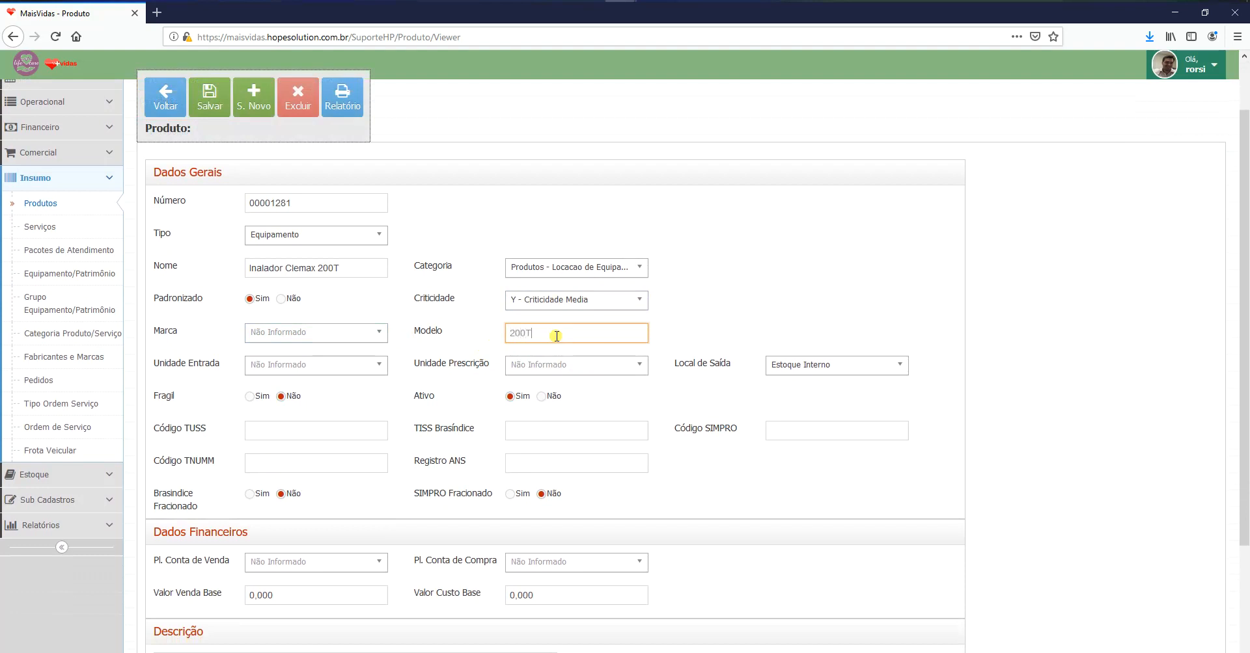
# - Set both Unidade Entrada and Unidade Prescrição to UNIDADE (UN), with Estoque Interno as the Local de Saída
pyautogui.click(344, 369)
pyautogui.write('unidade')
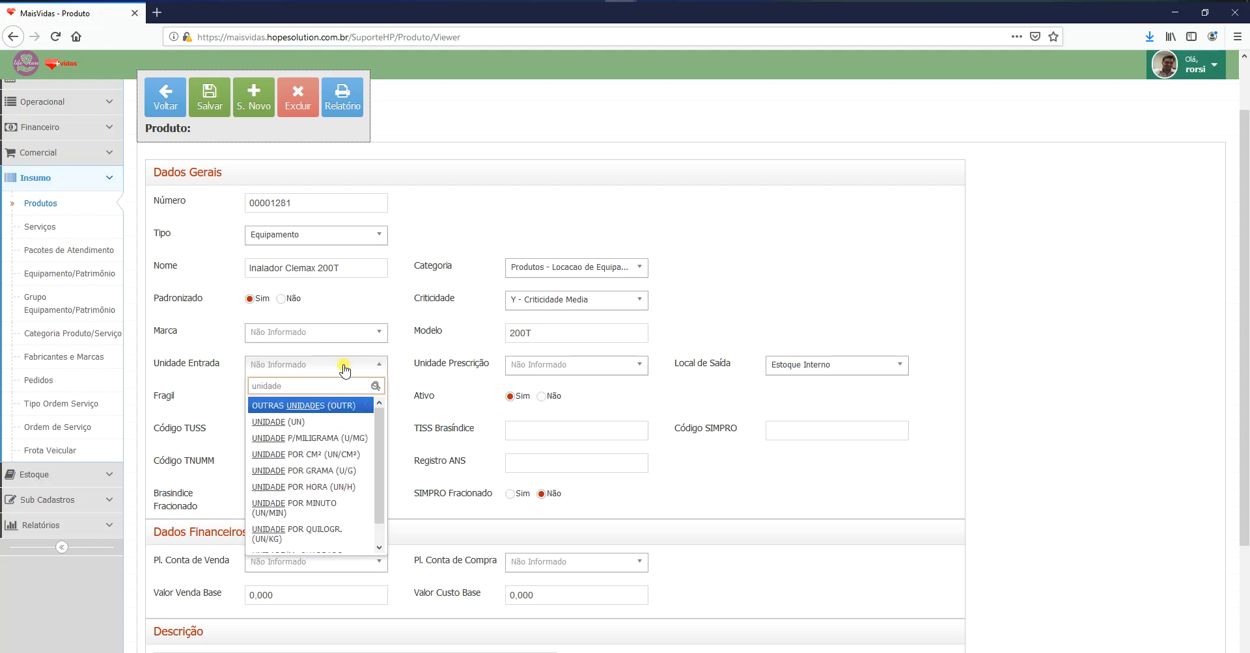
pyautogui.press('Return')
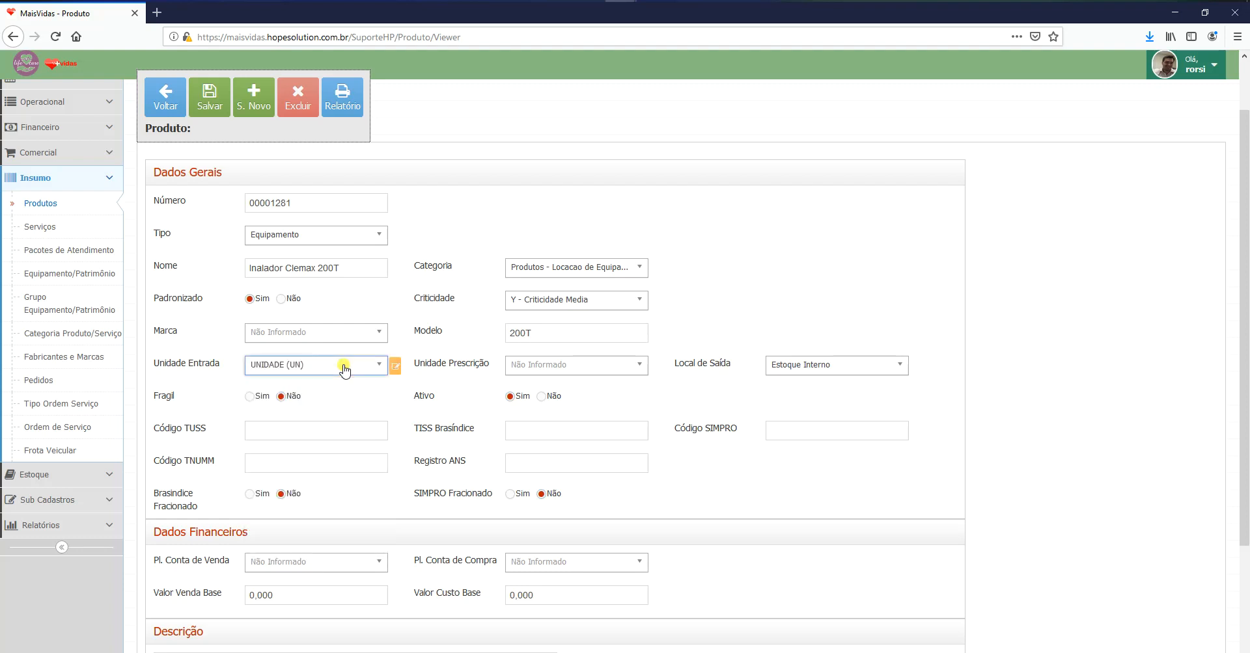
pyautogui.click(542, 368)
pyautogui.write('unidade')
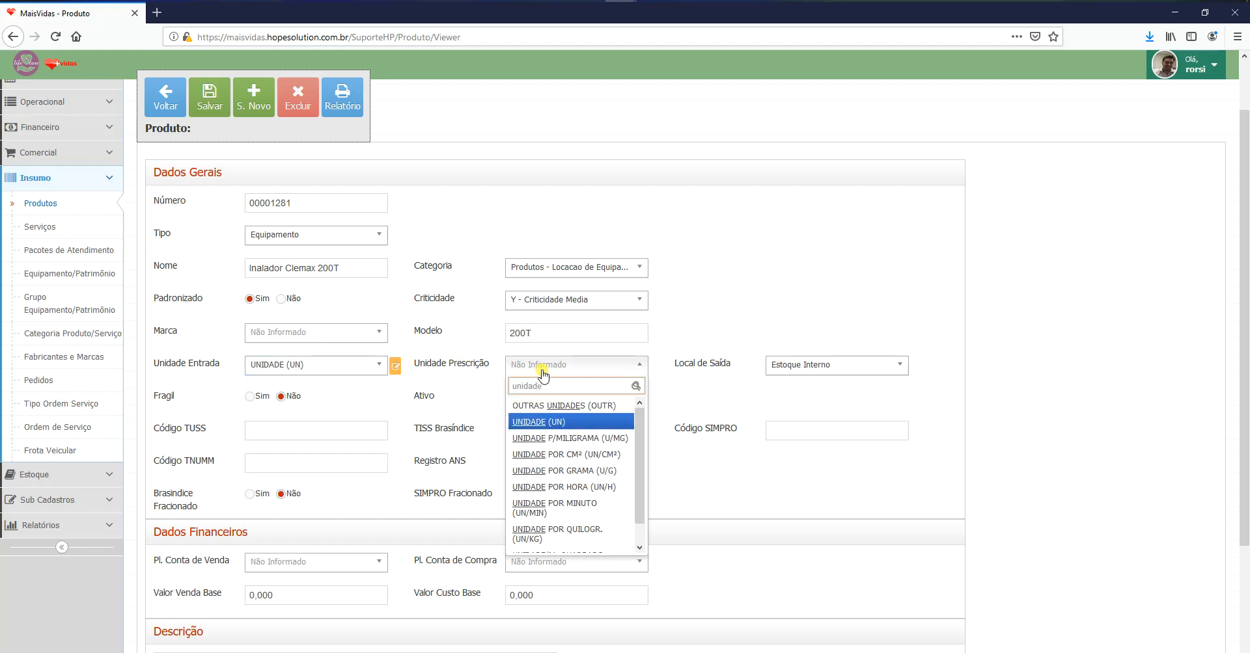
pyautogui.press('Return')
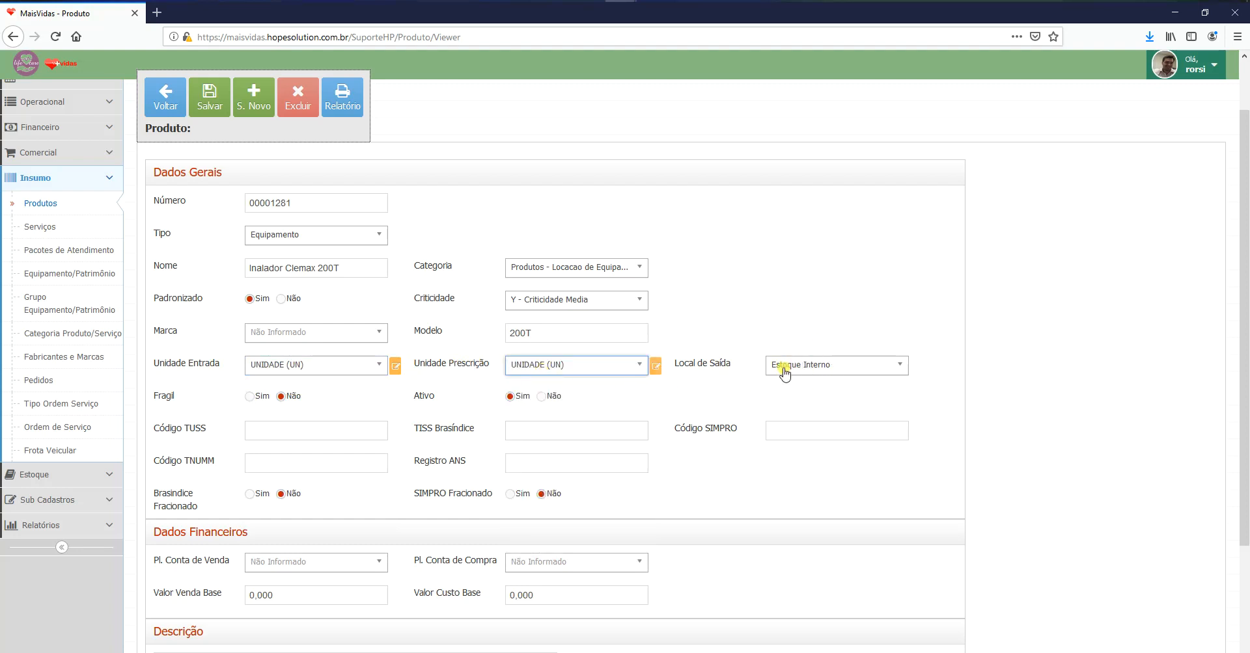
pyautogui.click(831, 366)
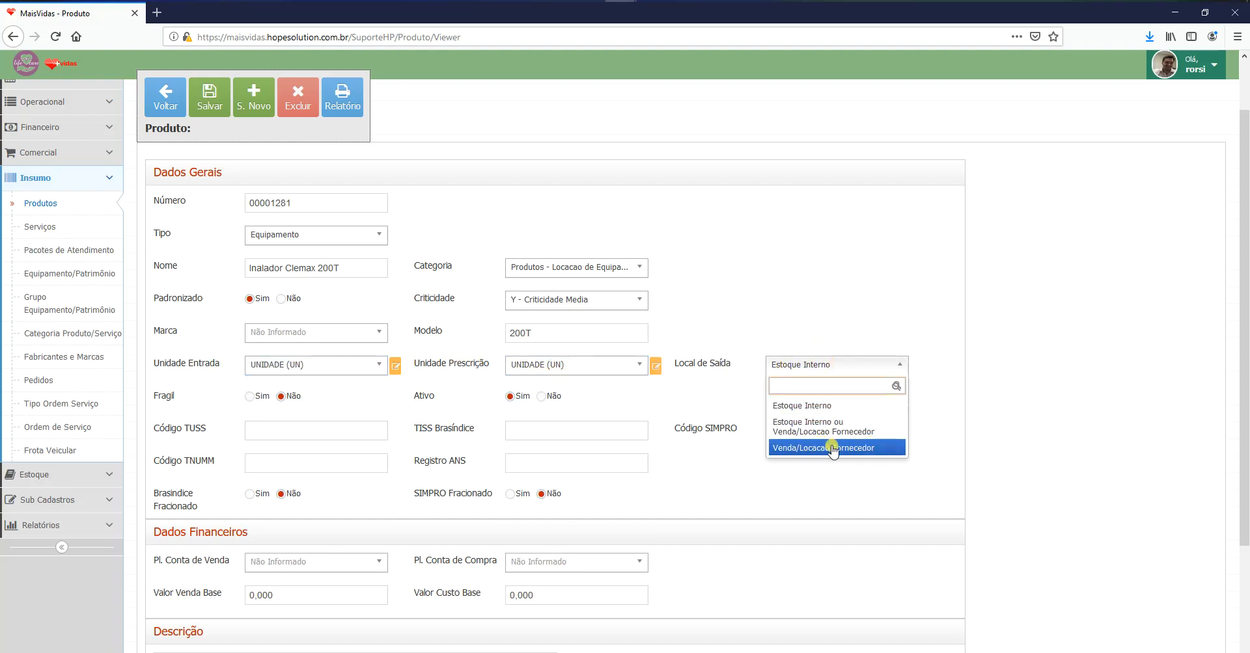
pyautogui.click(822, 408)
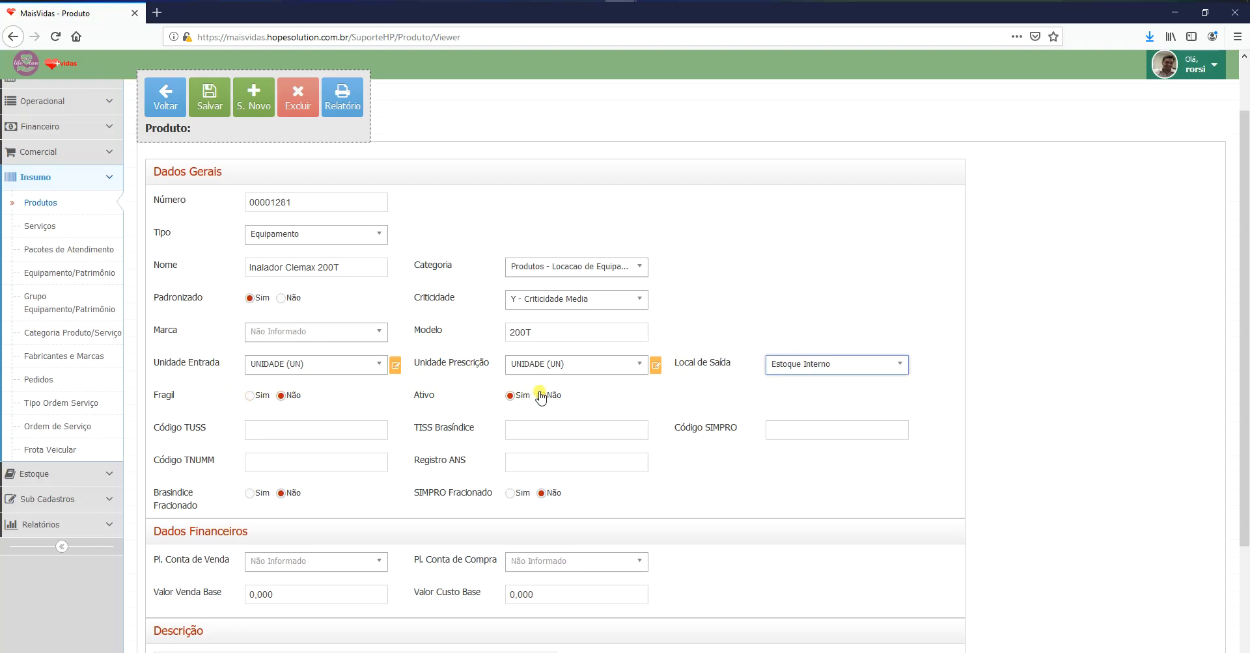
# - Set the product's sales account plan to Servicos -> Aluguel de Equipamentos
pyautogui.scroll(-1, 541, 398)
pyautogui.moveTo(309, 366)
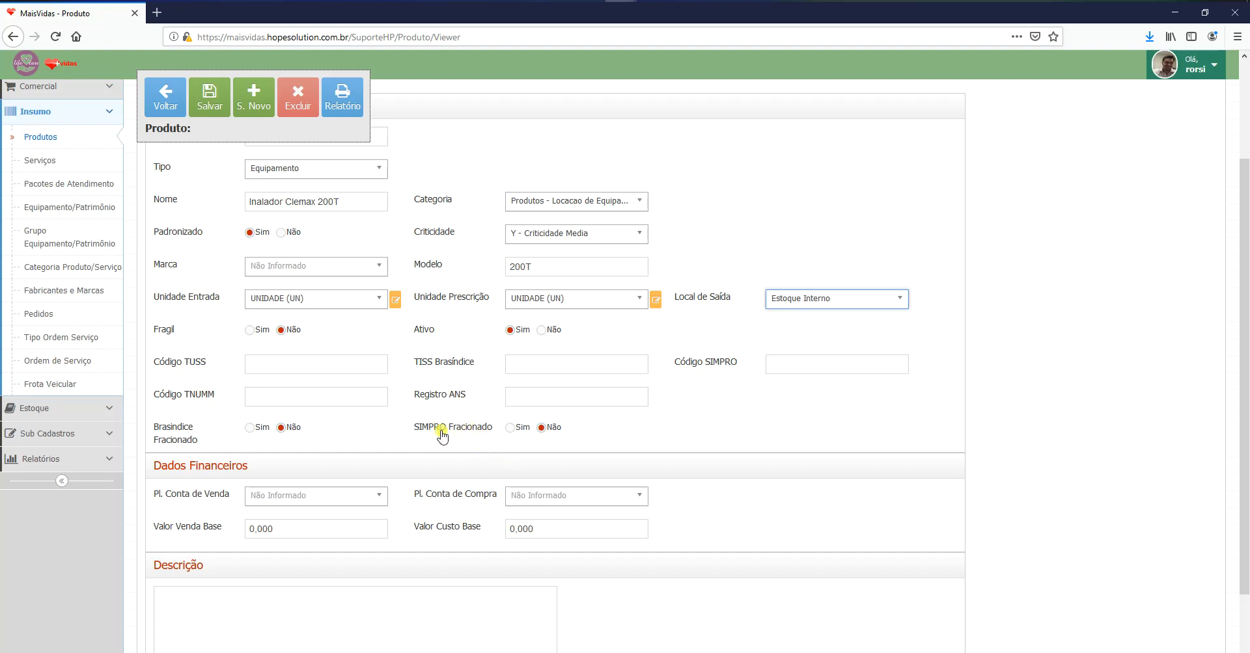
pyautogui.scroll(-2, 371, 430)
pyautogui.click(374, 434)
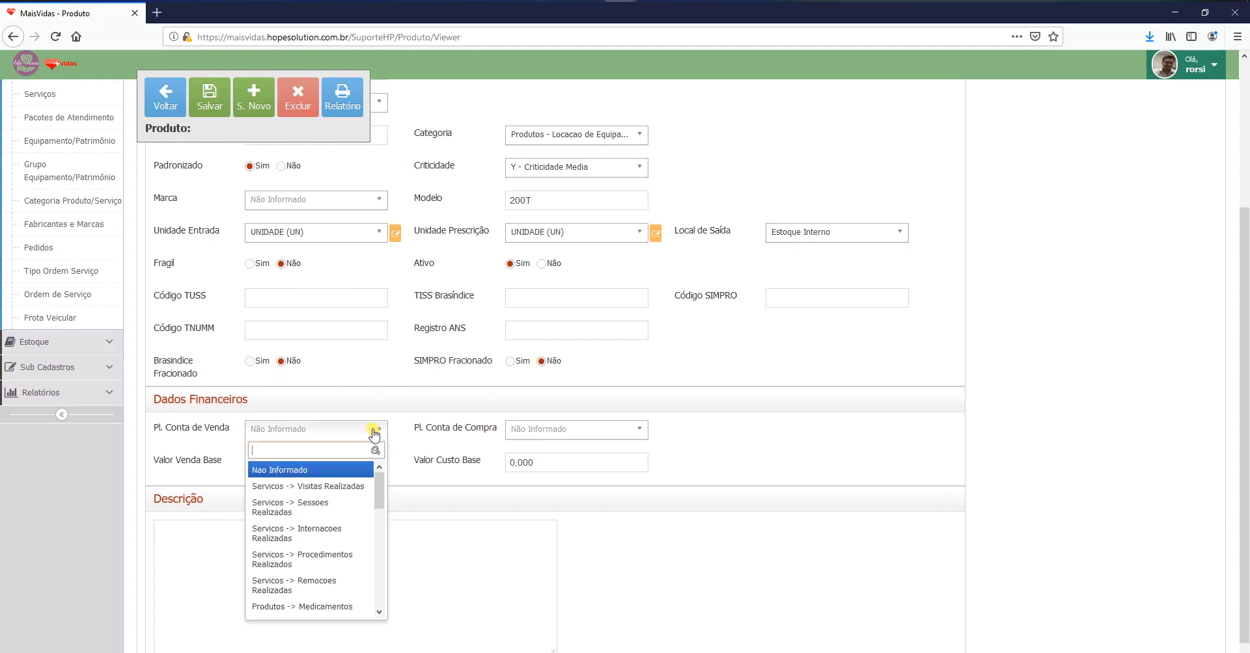
pyautogui.write('equi')
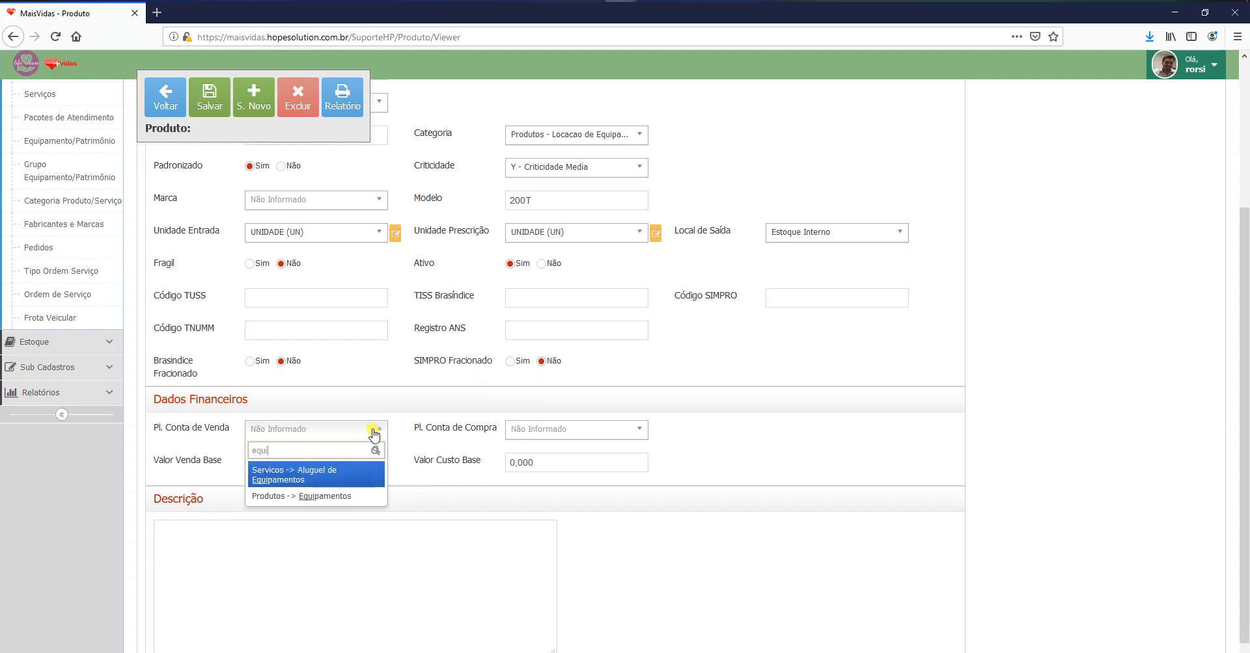
pyautogui.press('Return')
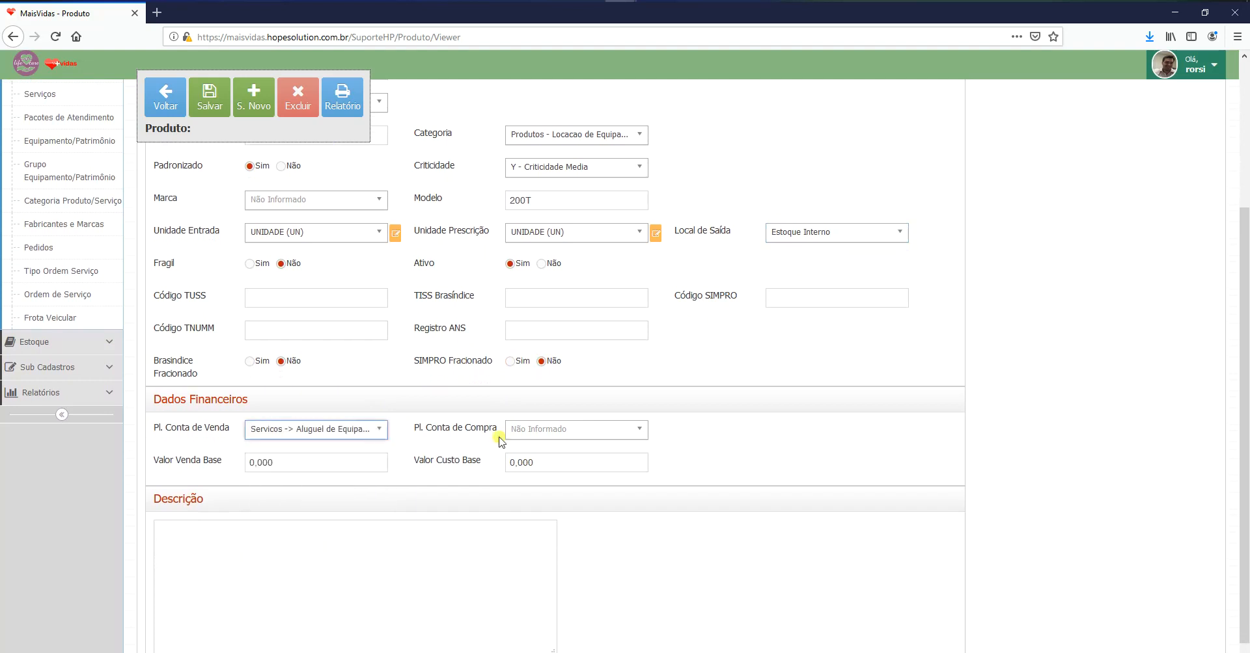
# - Set the purchase account plan to Produtos -> Equipamentos and save the product
pyautogui.click(574, 435)
pyautogui.write('equ')
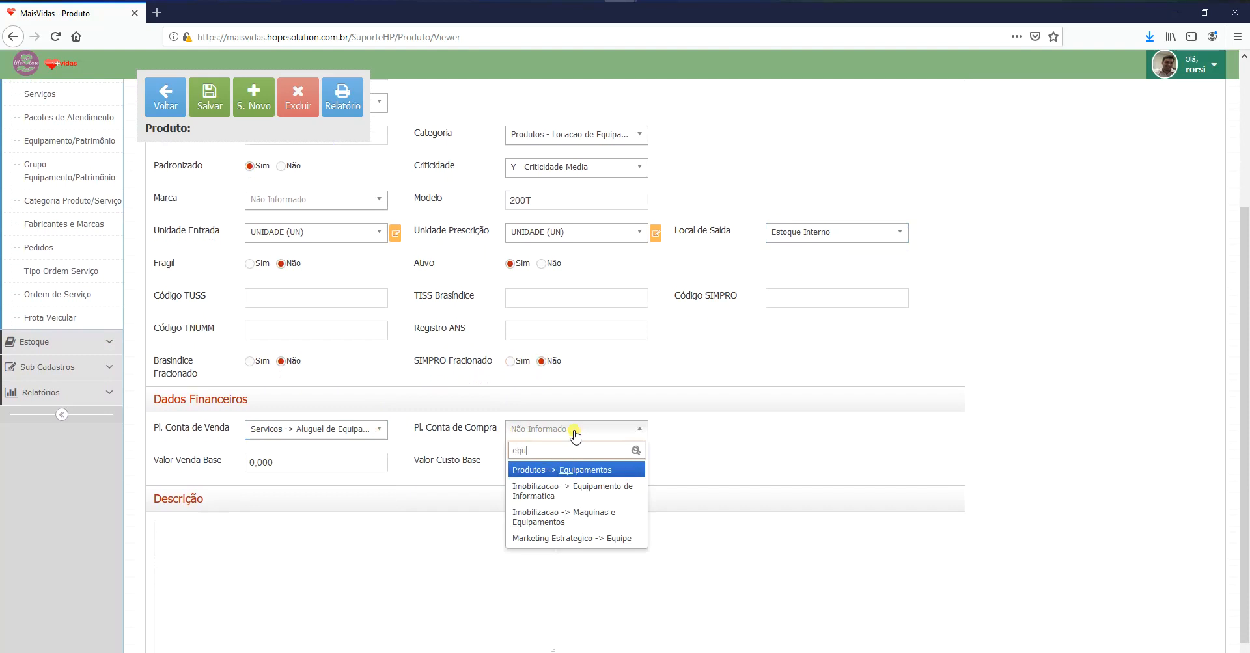
pyautogui.press('Down')
pyautogui.press('Down')
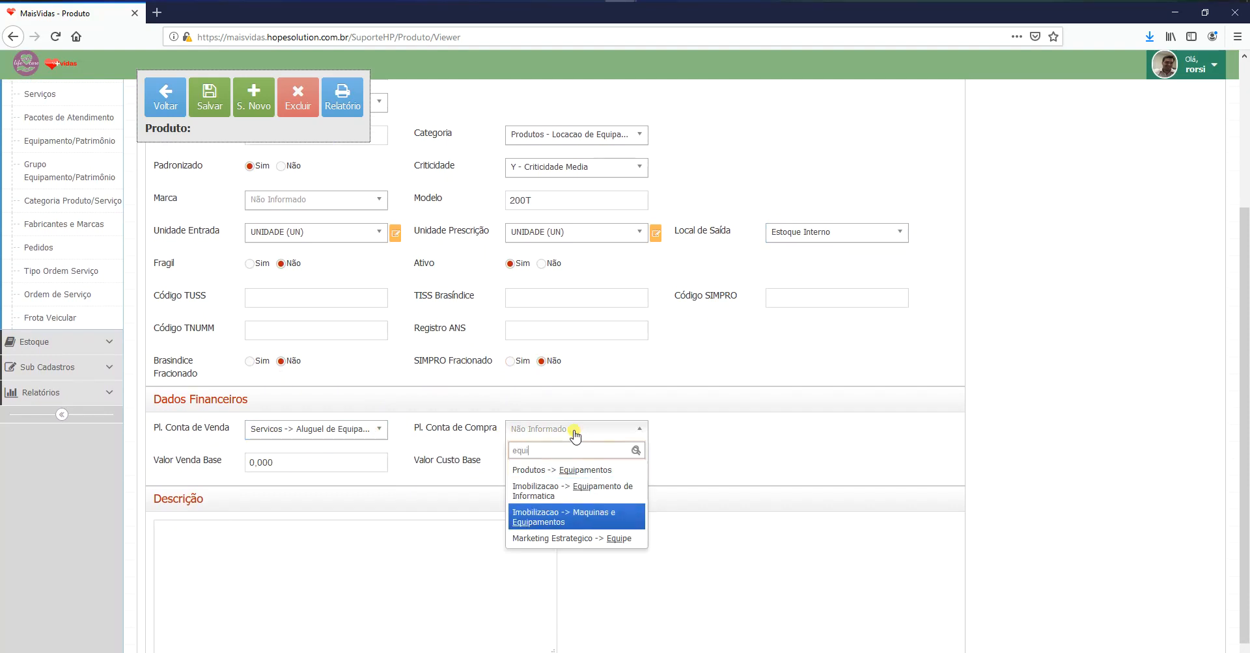
pyautogui.press('Up')
pyautogui.press('Up')
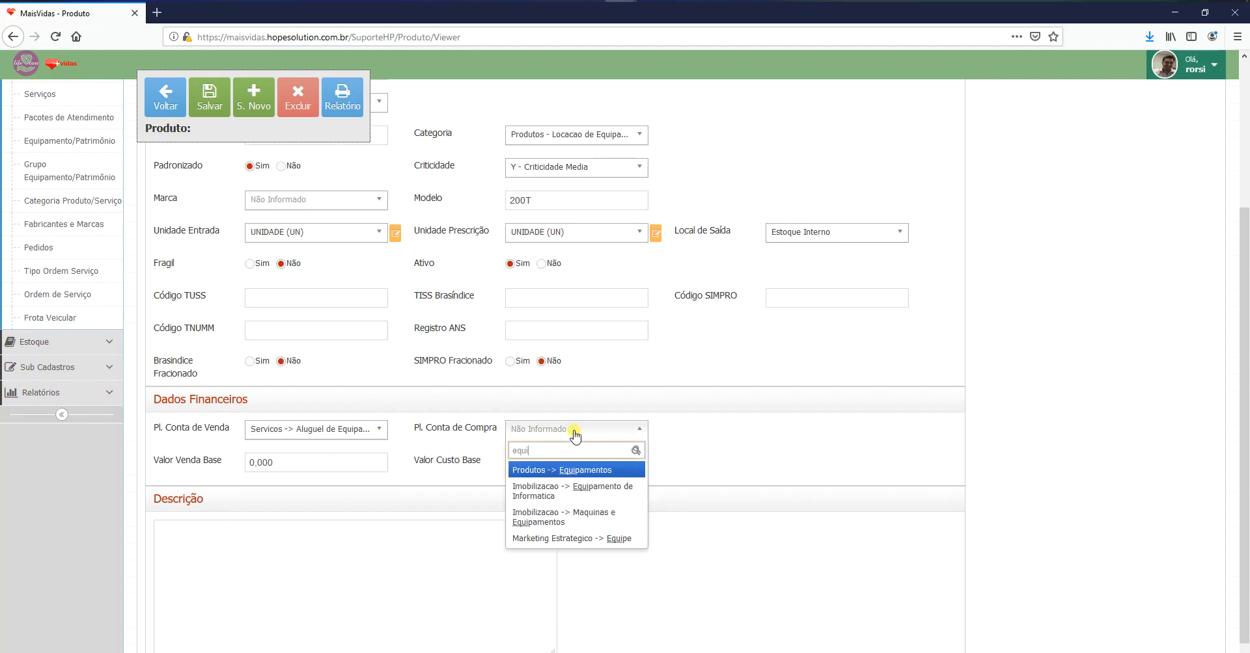
pyautogui.press('Return')
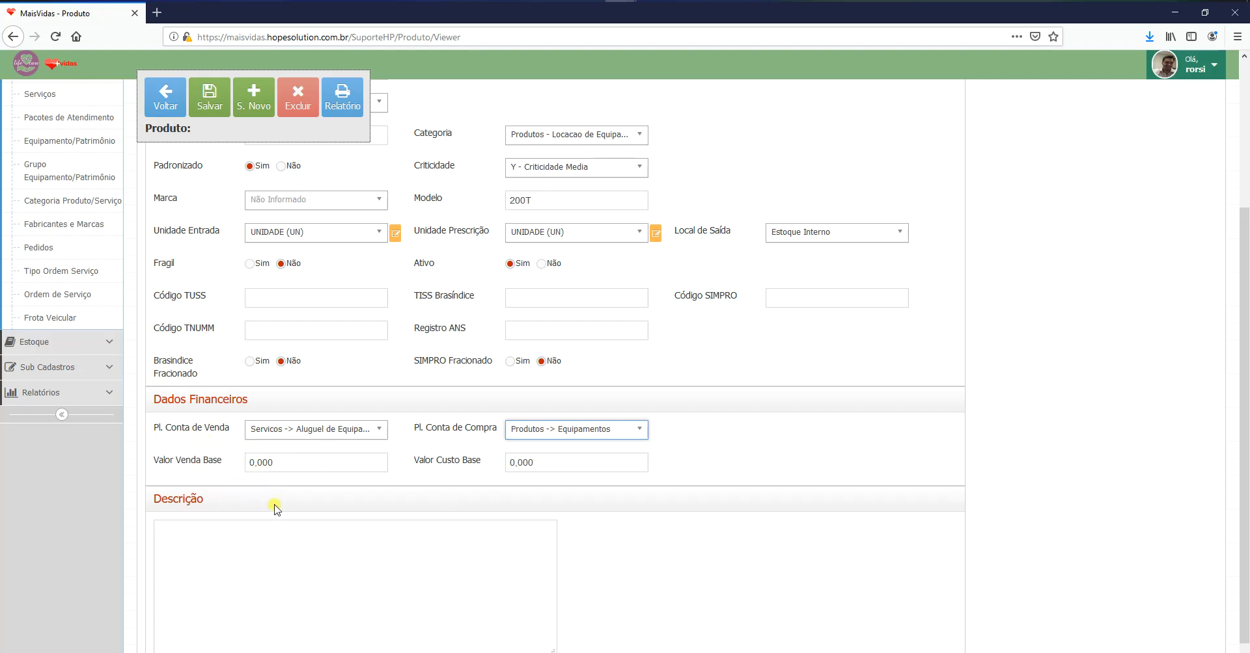
pyautogui.scroll(3, 277, 509)
pyautogui.click(203, 136)
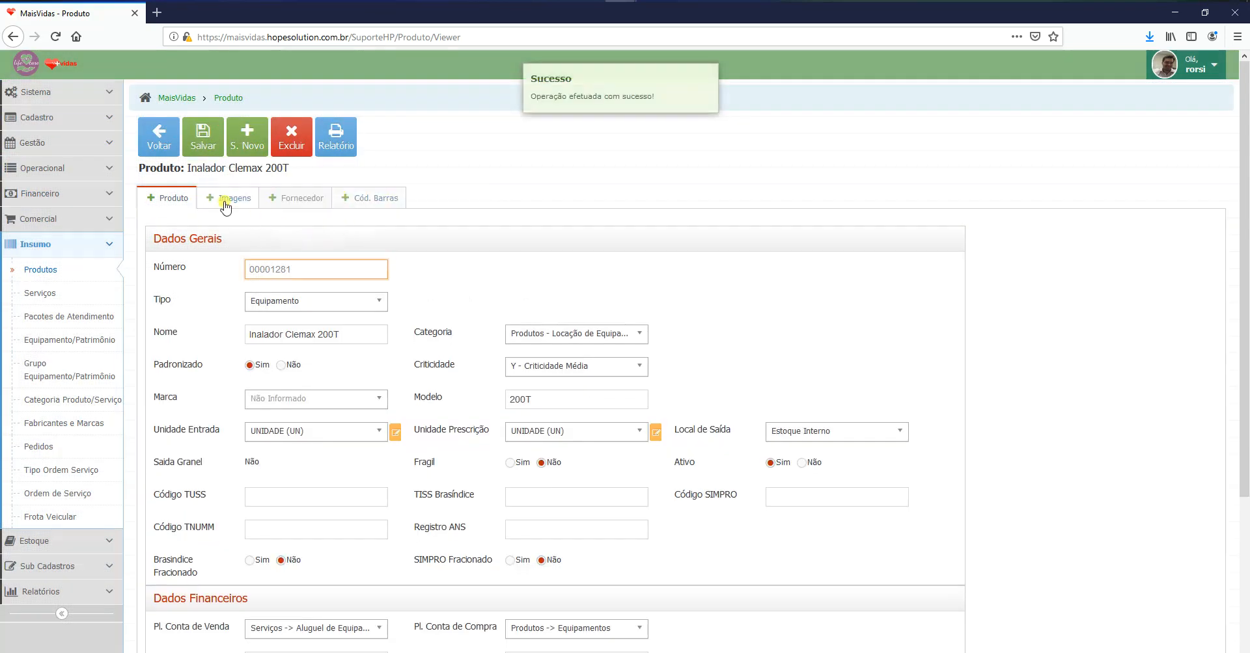
# - Examine the type options in the product's new image form and close it without saving
pyautogui.click(226, 205)
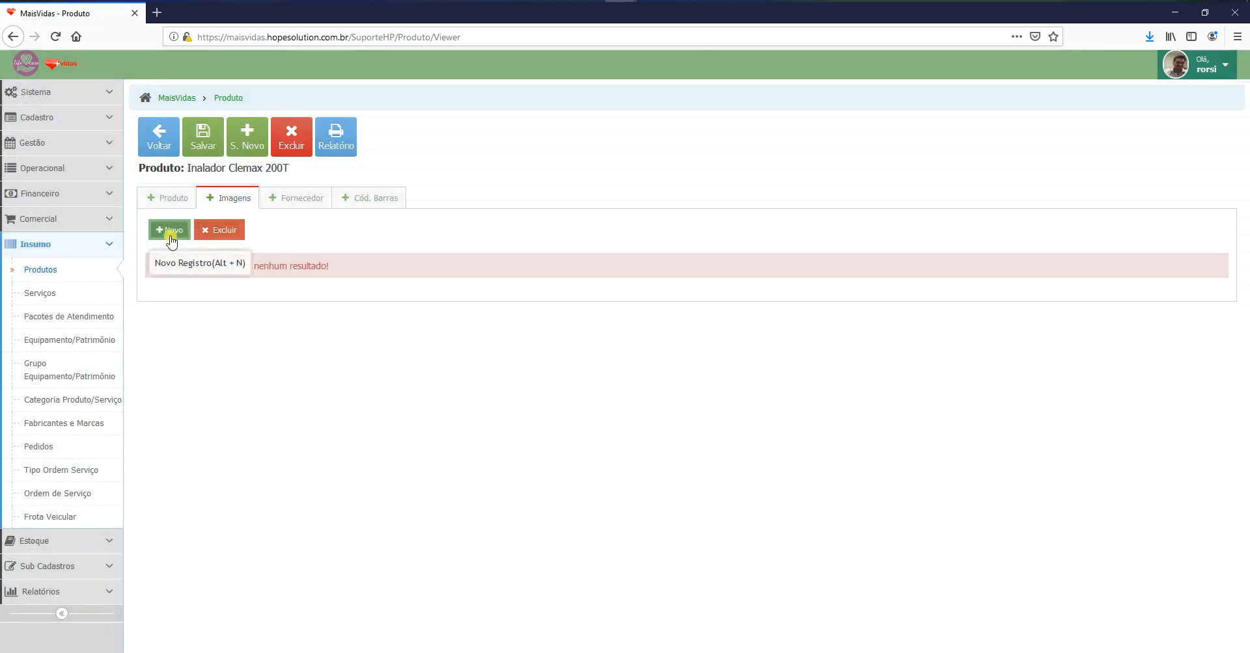
pyautogui.click(171, 239)
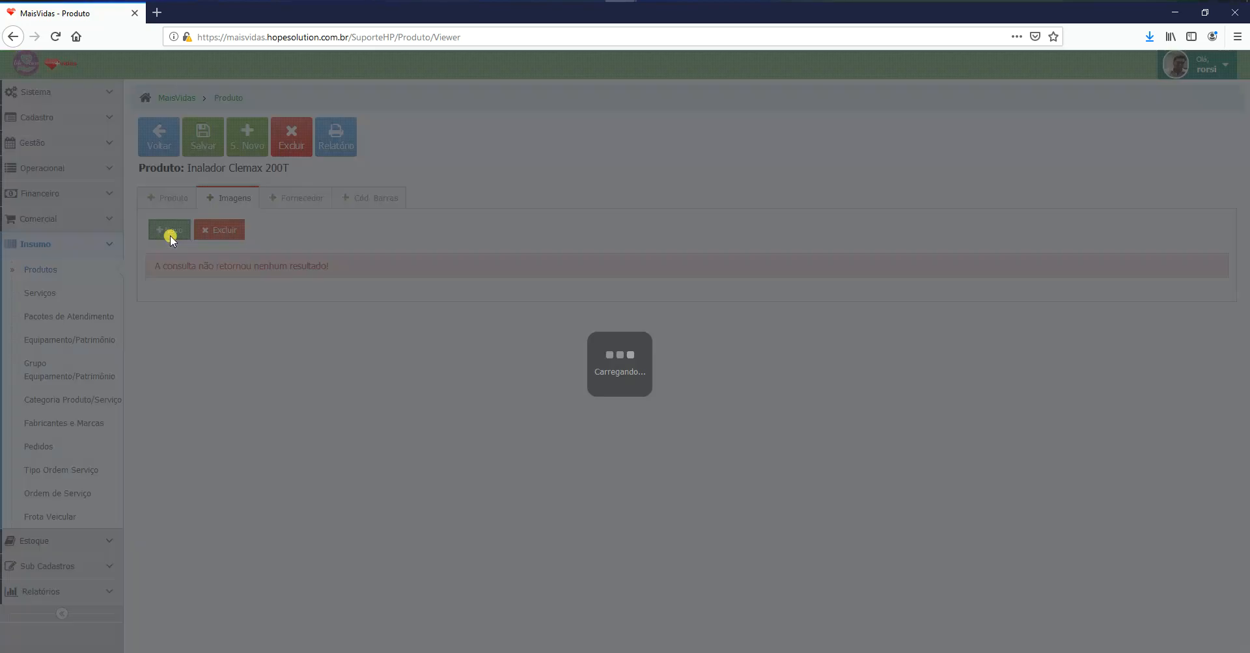
pyautogui.click(473, 231)
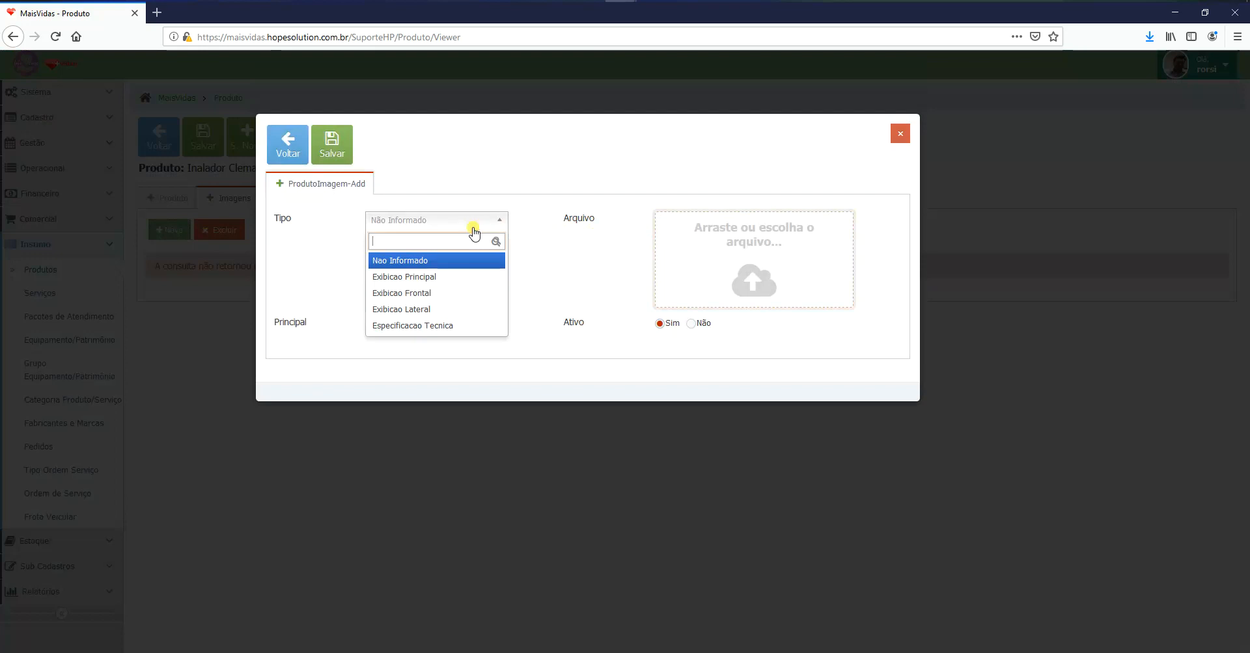
pyautogui.click(556, 289)
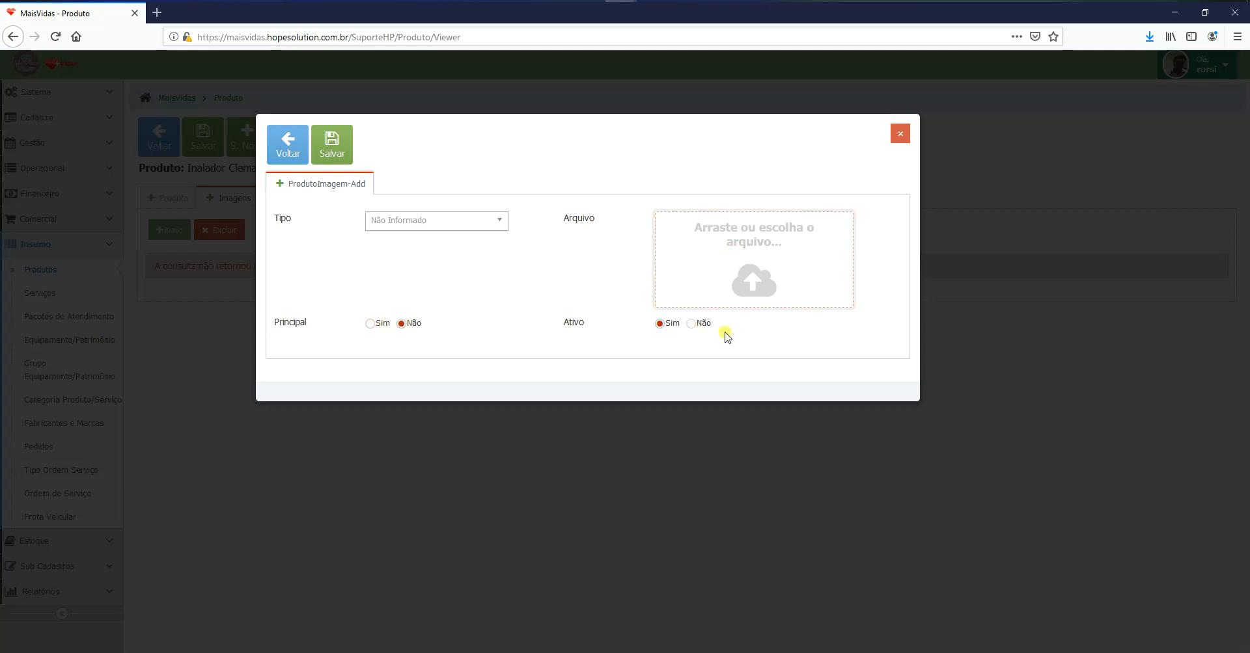
pyautogui.click(900, 134)
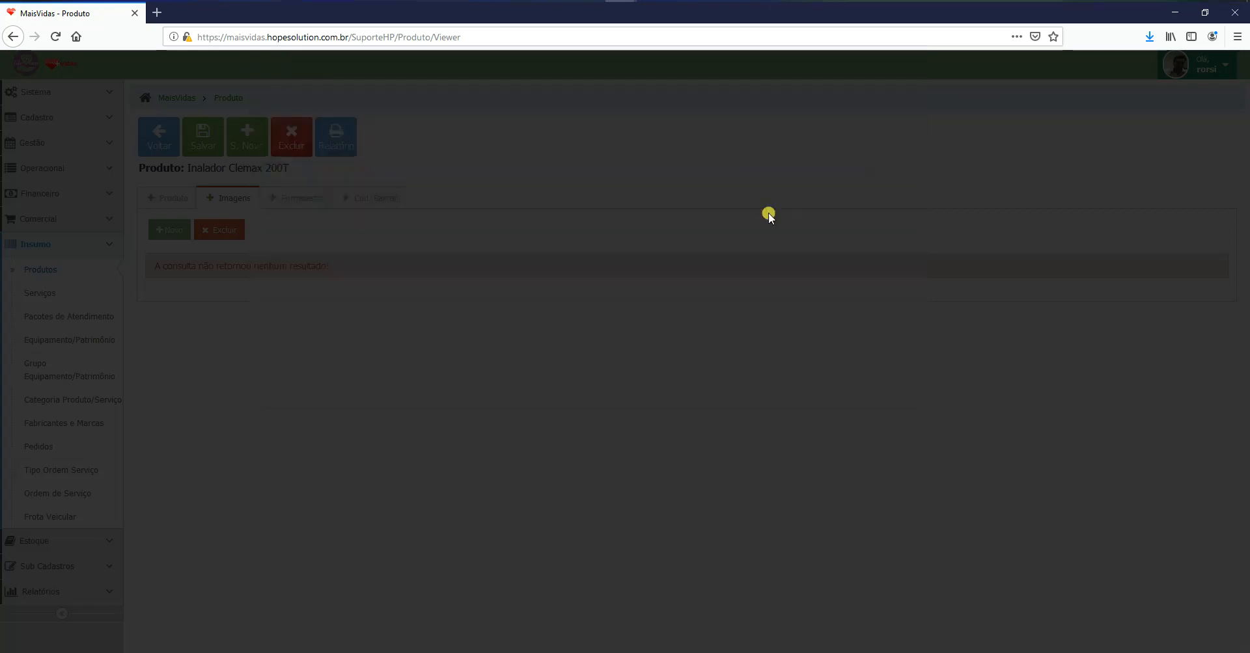
# - Examine the product's new supplier form with ABRA CONDOMINIOS LTDA as Fornecedor, including its price, date and cost fields, and close it without saving
pyautogui.click(301, 197)
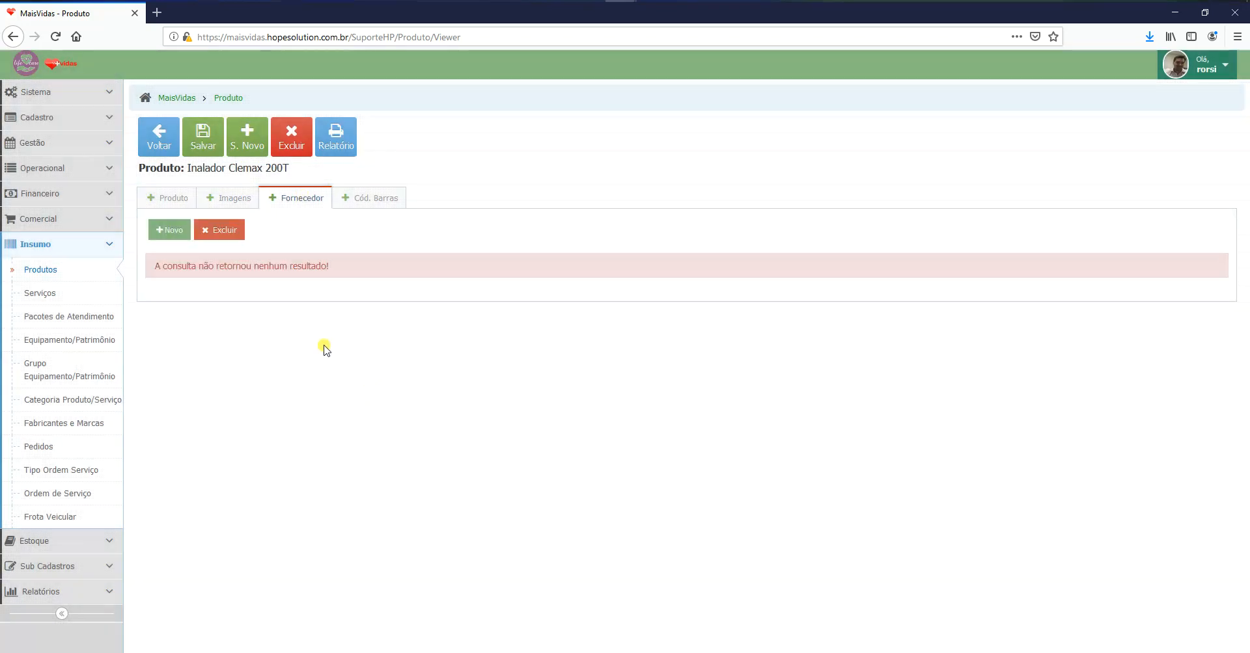
pyautogui.click(161, 237)
pyautogui.click(460, 215)
pyautogui.click(431, 289)
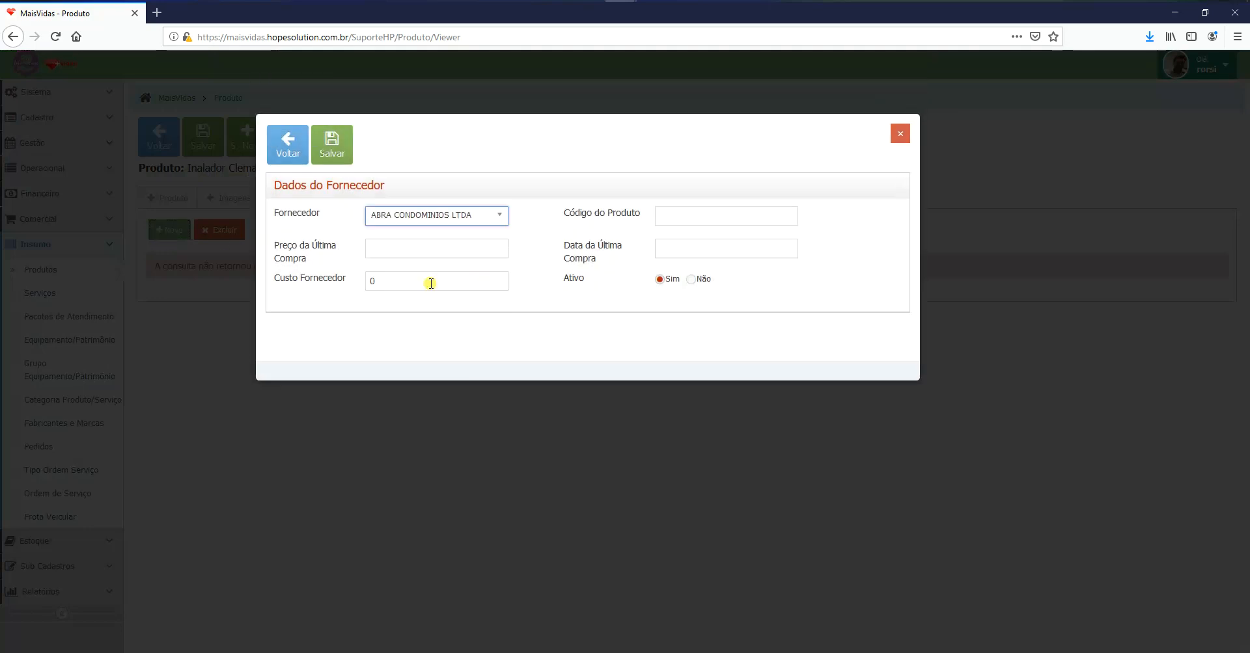
pyautogui.click(680, 215)
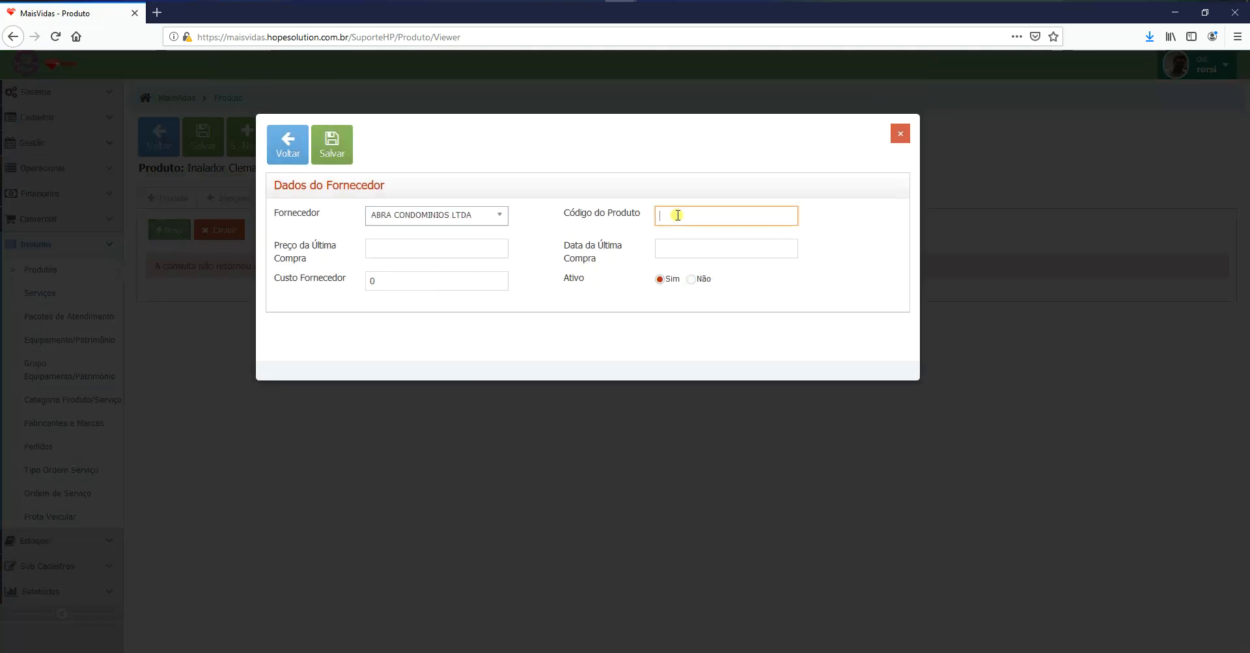
pyautogui.click(421, 250)
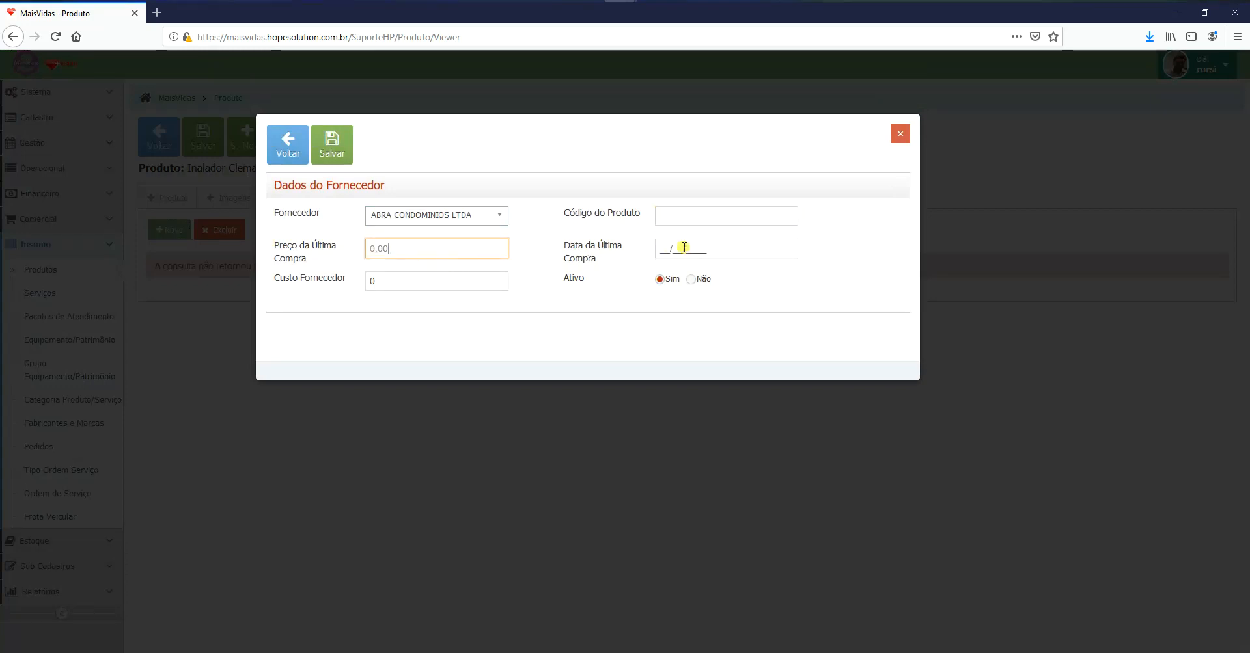
pyautogui.click(723, 250)
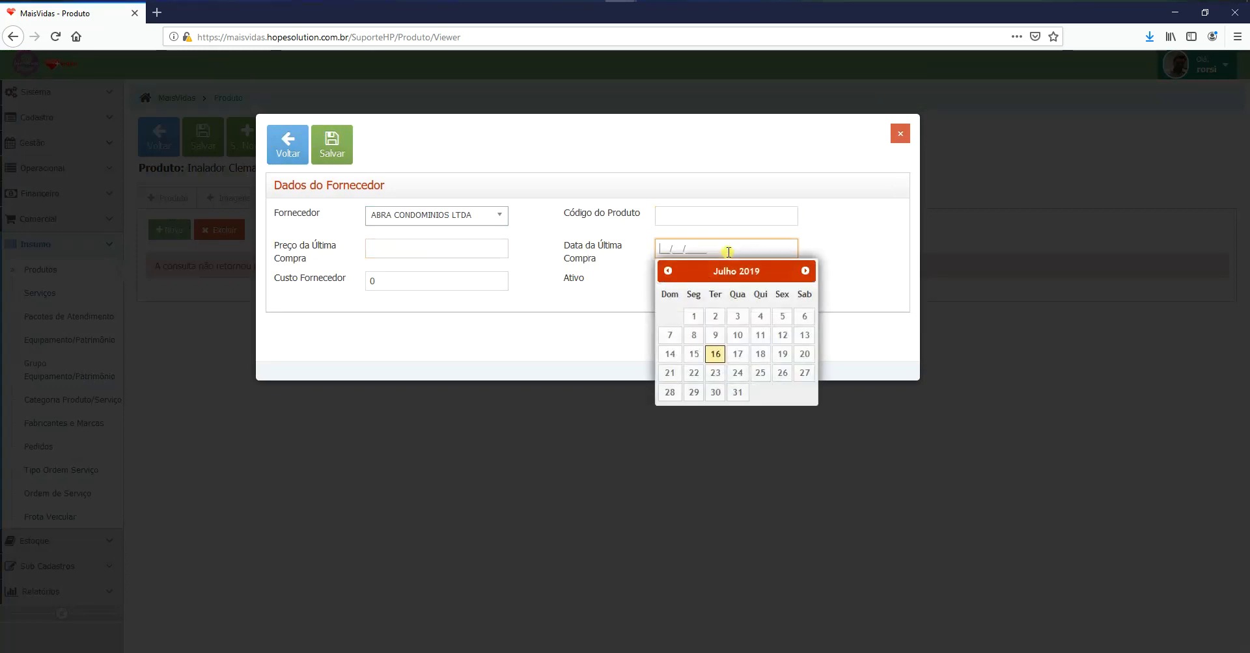
pyautogui.click(420, 281)
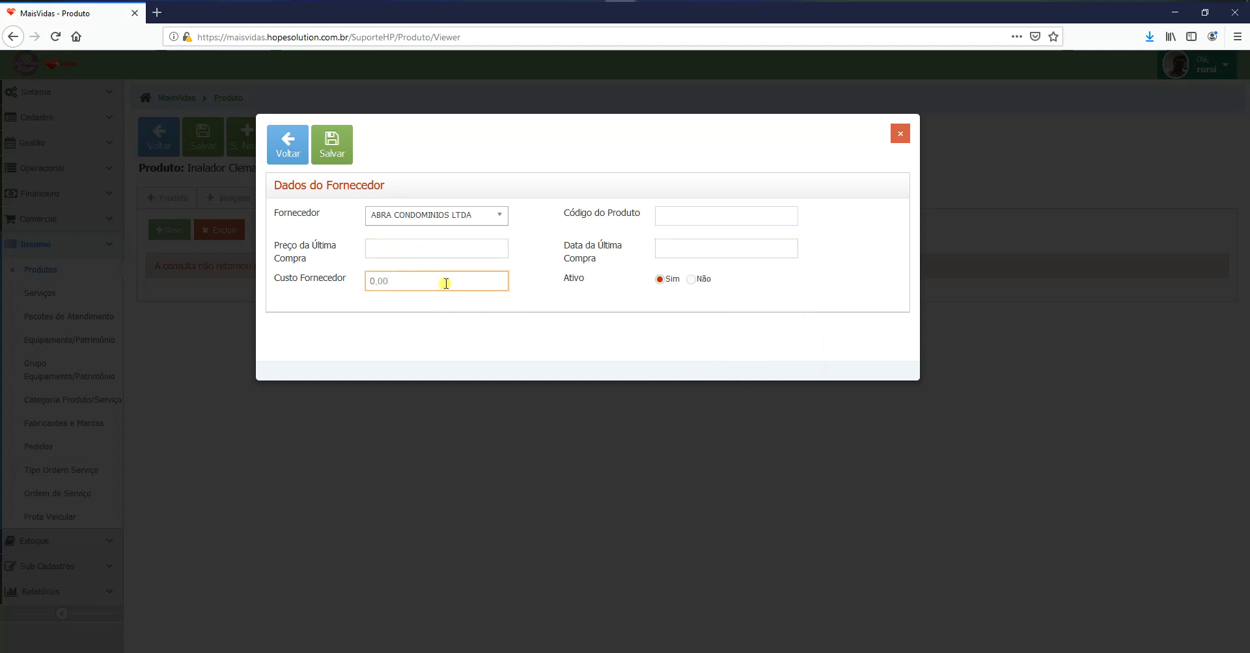
pyautogui.click(402, 252)
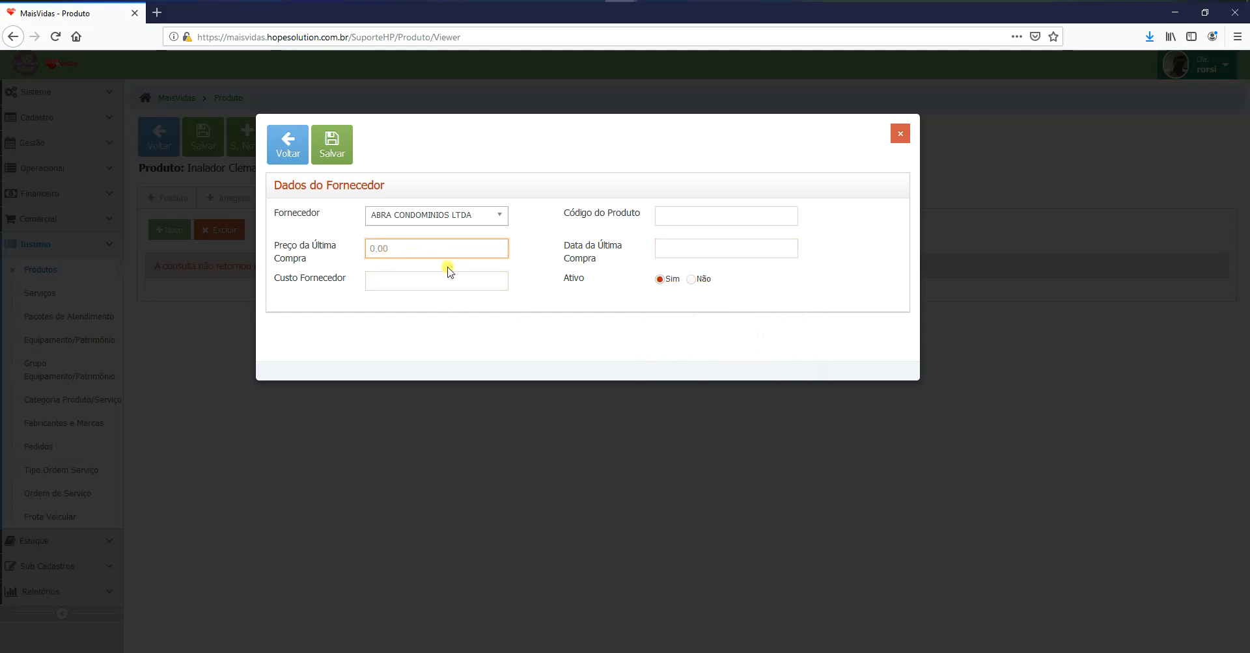
pyautogui.click(430, 279)
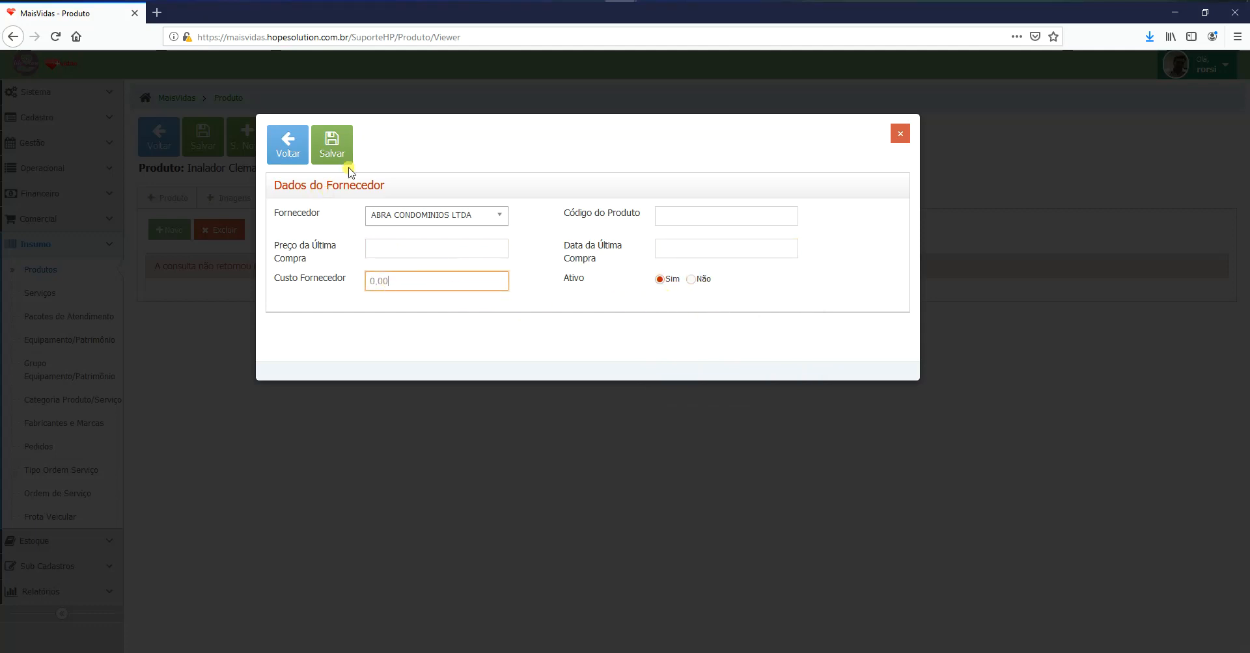
pyautogui.click(900, 134)
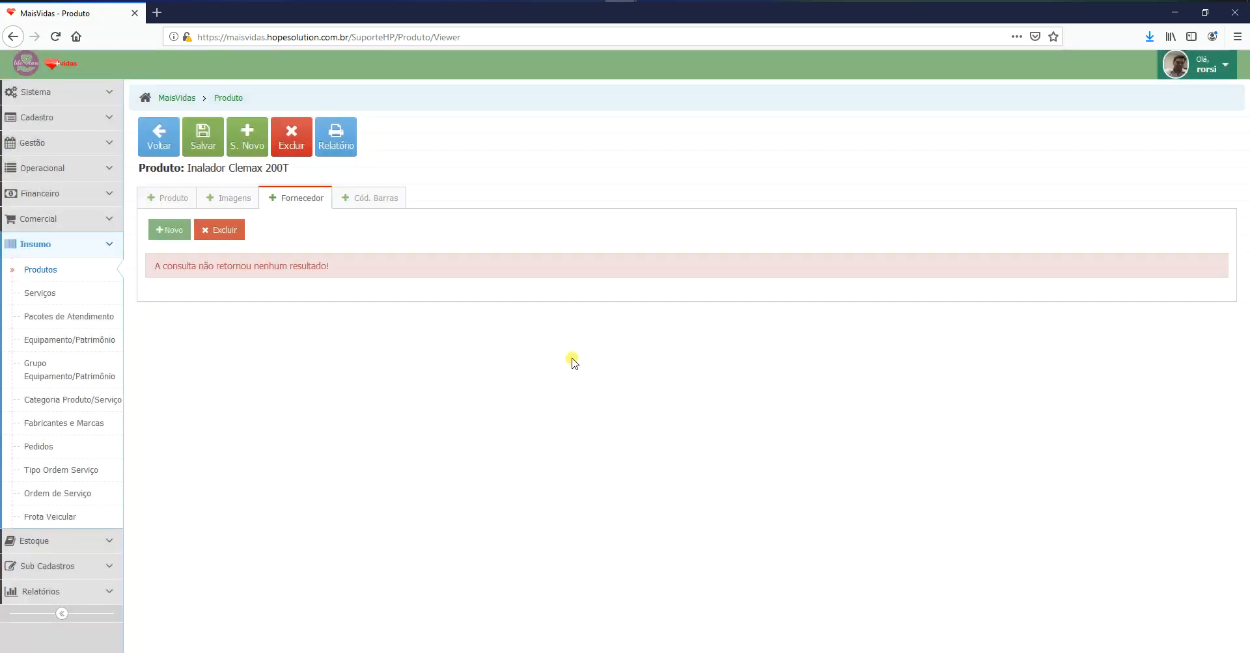
# - Examine the EAN field in the product's new barcode form and close it without saving
pyautogui.click(357, 197)
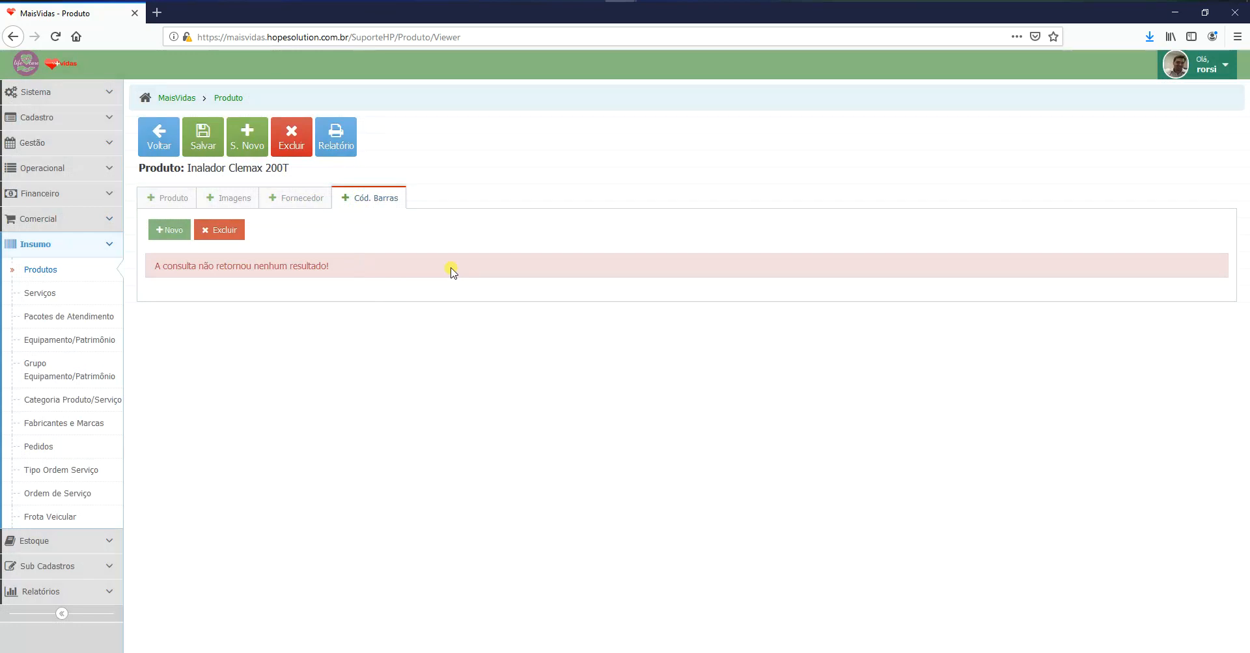
pyautogui.click(172, 232)
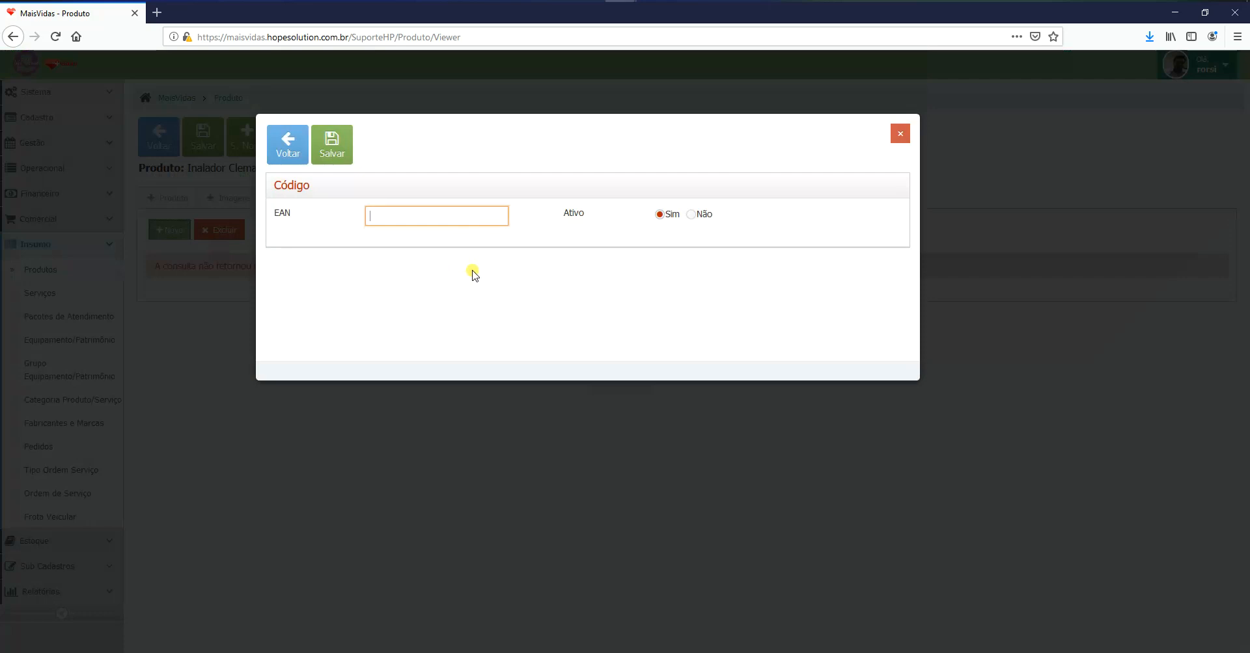
pyautogui.click(895, 130)
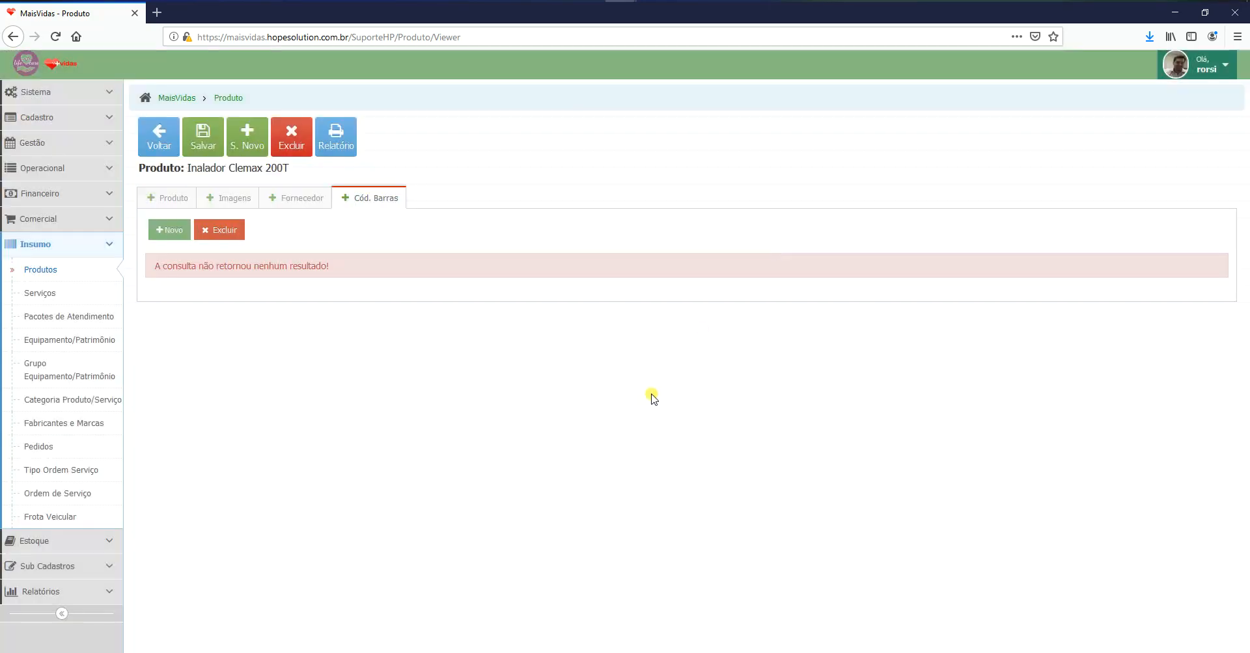
# - Return to the product list and start a new Equipamento/Patrimônio record with Patrimônio set to Não
pyautogui.click(229, 98)
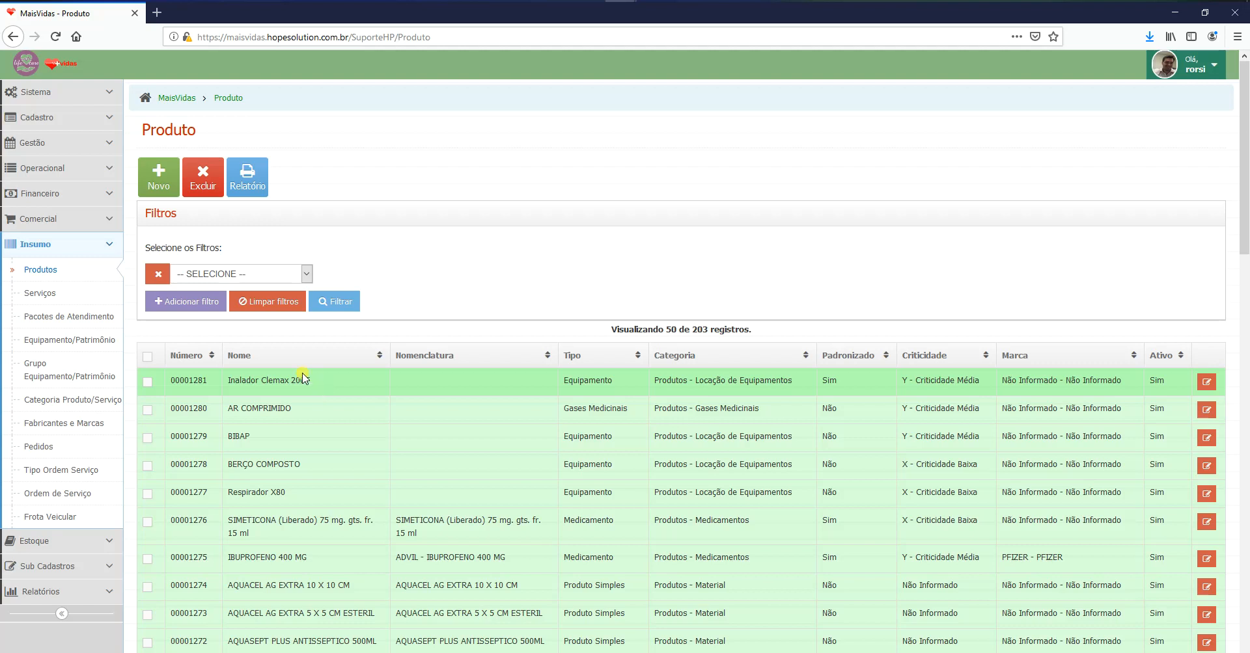
pyautogui.click(78, 341)
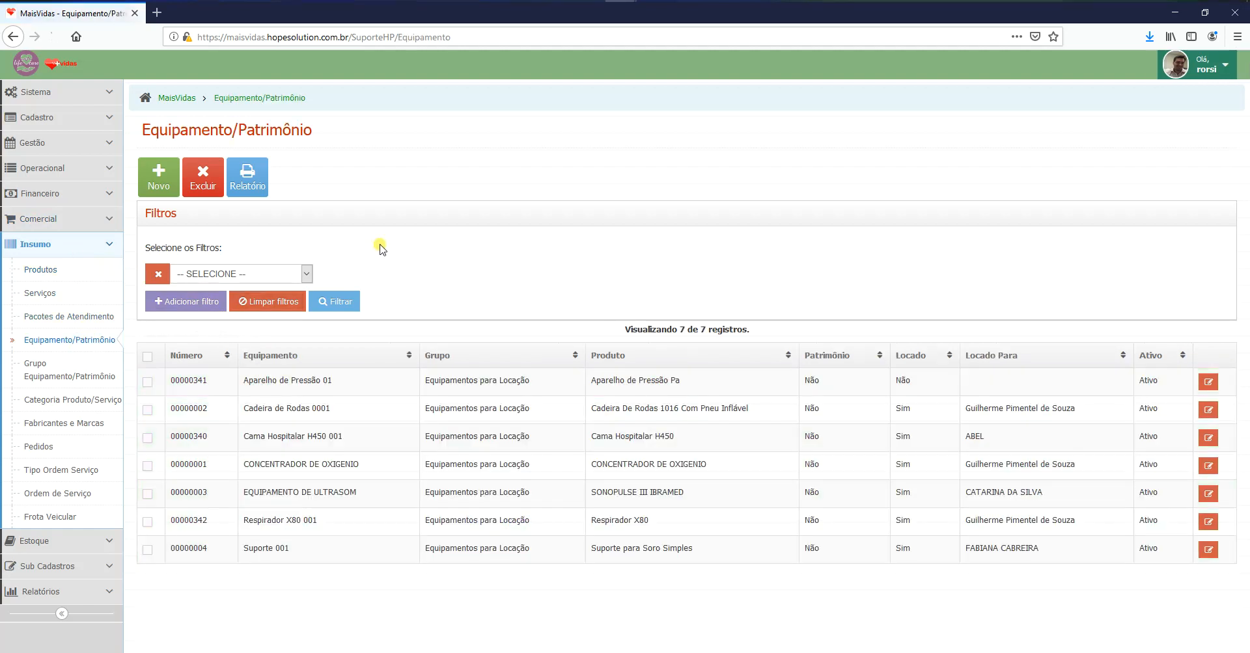
pyautogui.click(162, 179)
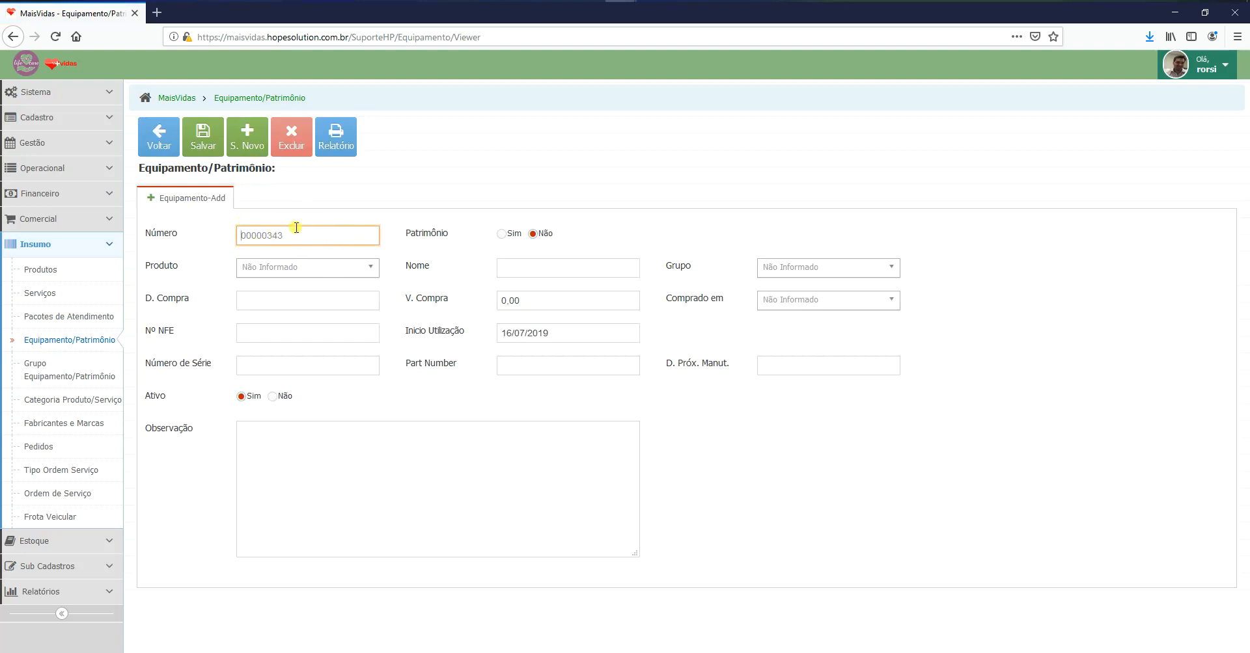
pyautogui.click(502, 234)
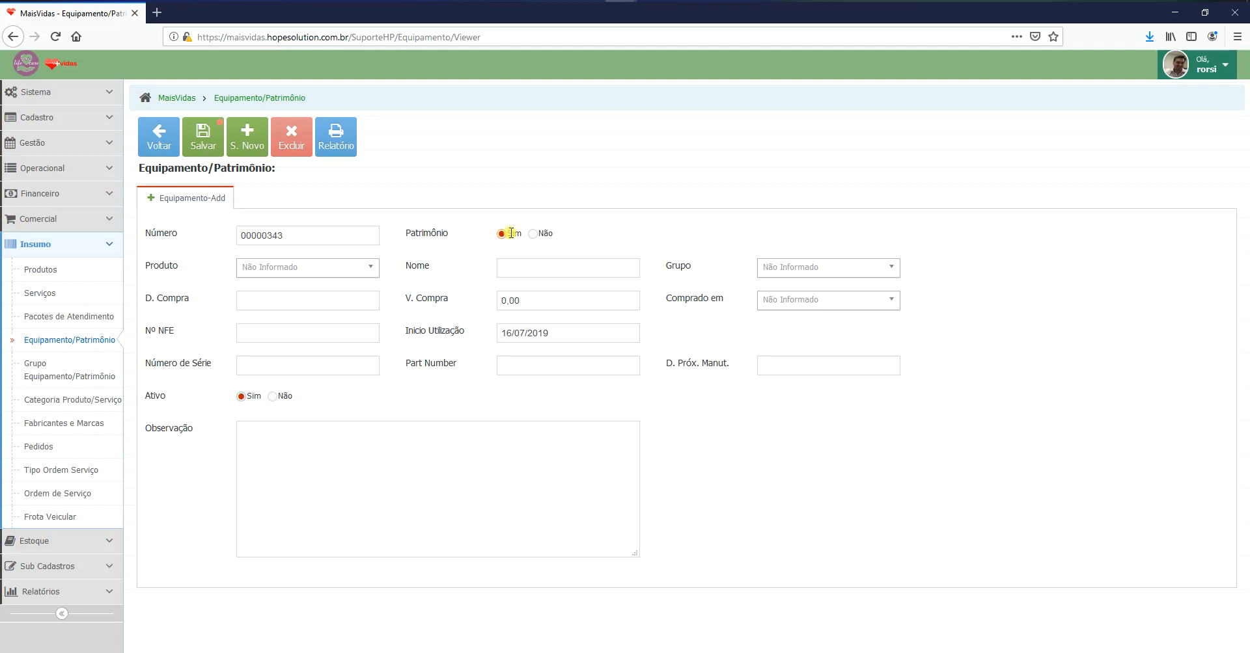
pyautogui.click(532, 234)
# - Set the equipment's Produto to Inalador Clemax 200T and its Nome to Inalador Clemax 200T 001
pyautogui.click(358, 276)
pyautogui.click(358, 273)
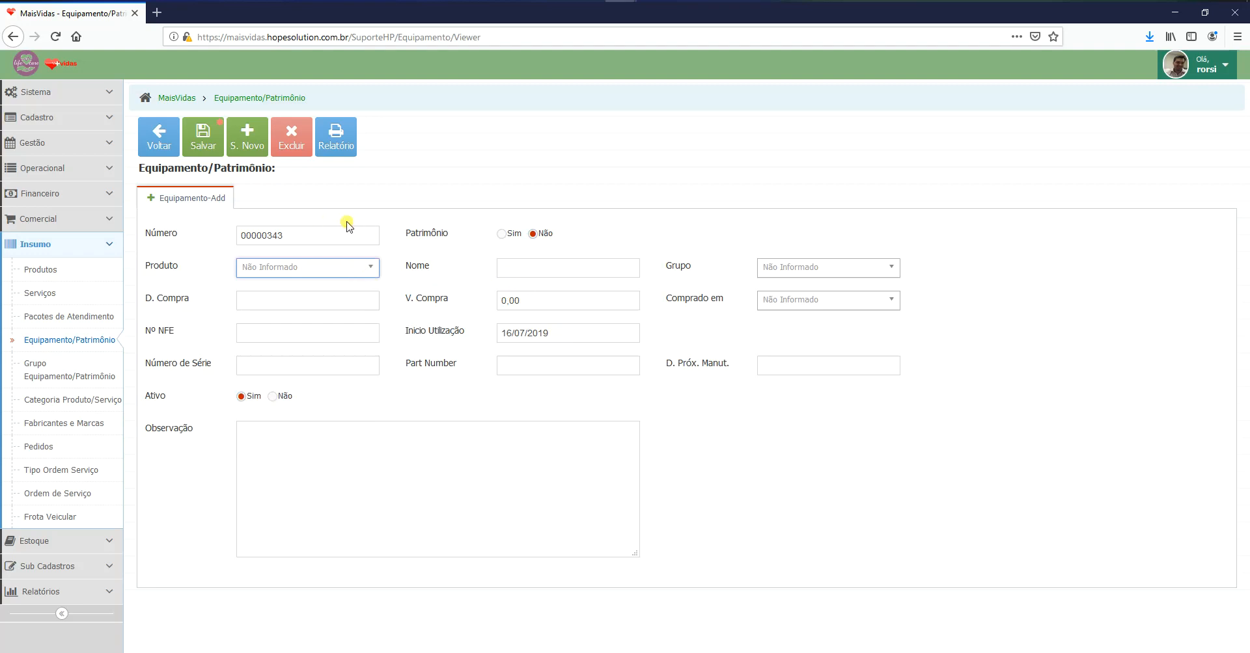
pyautogui.click(367, 268)
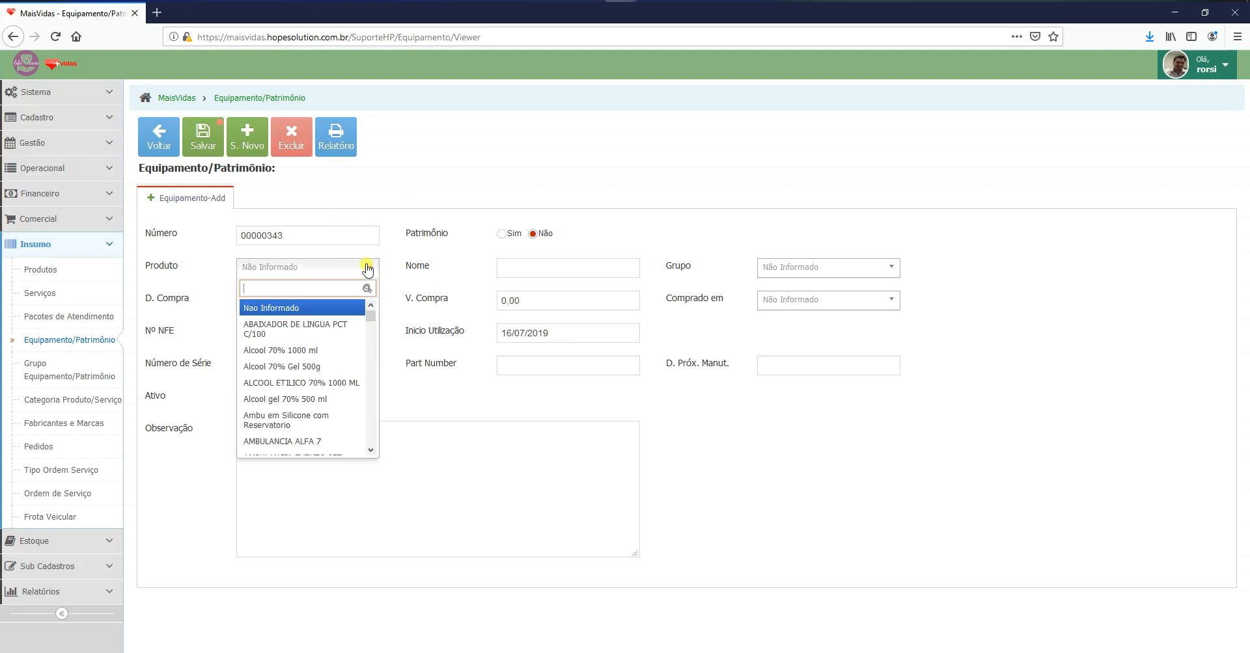
pyautogui.write('inal')
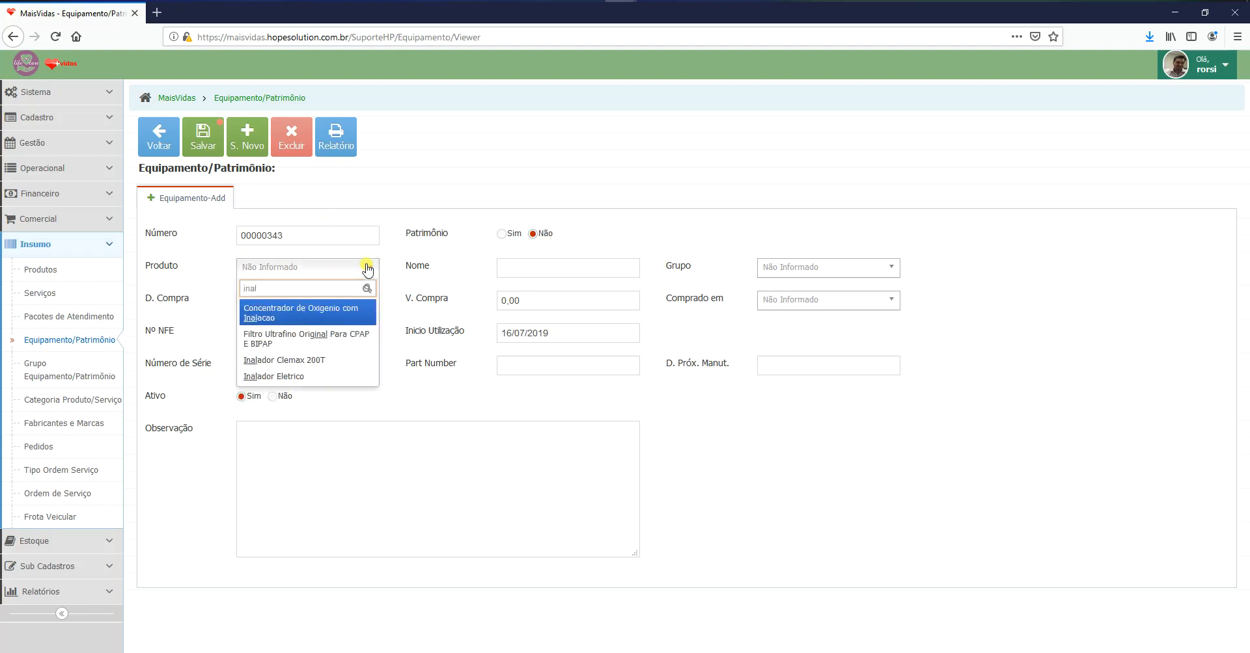
pyautogui.press('Down')
pyautogui.press('Down')
pyautogui.press('Return')
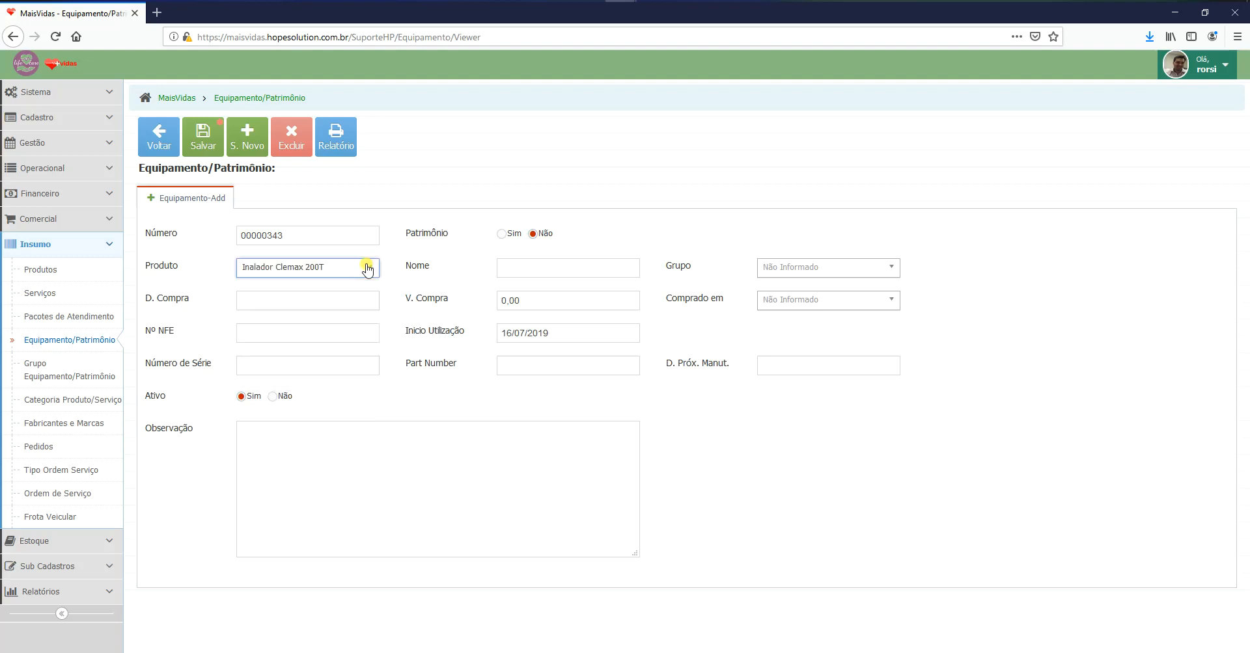
pyautogui.click(527, 265)
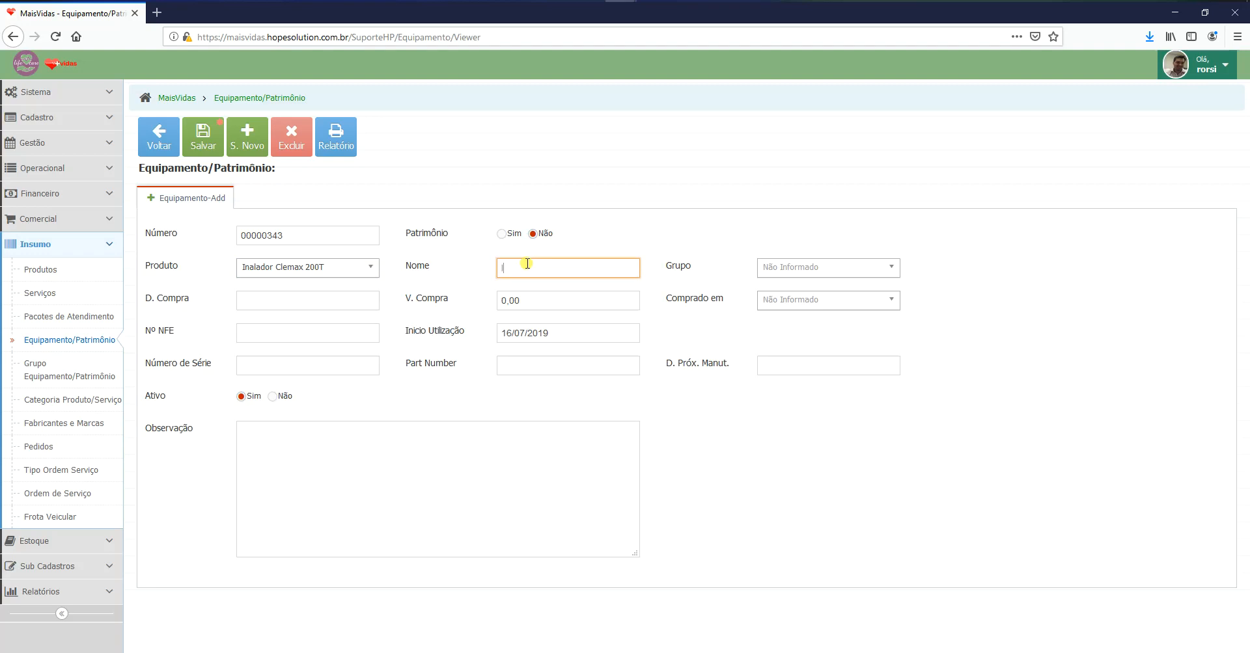
pyautogui.write('alador Clemax 200T 001')
# - Try adding an equipment group named Novo Grupo from the Grupo field, leave its form without saving and clear the search text
pyautogui.click(854, 271)
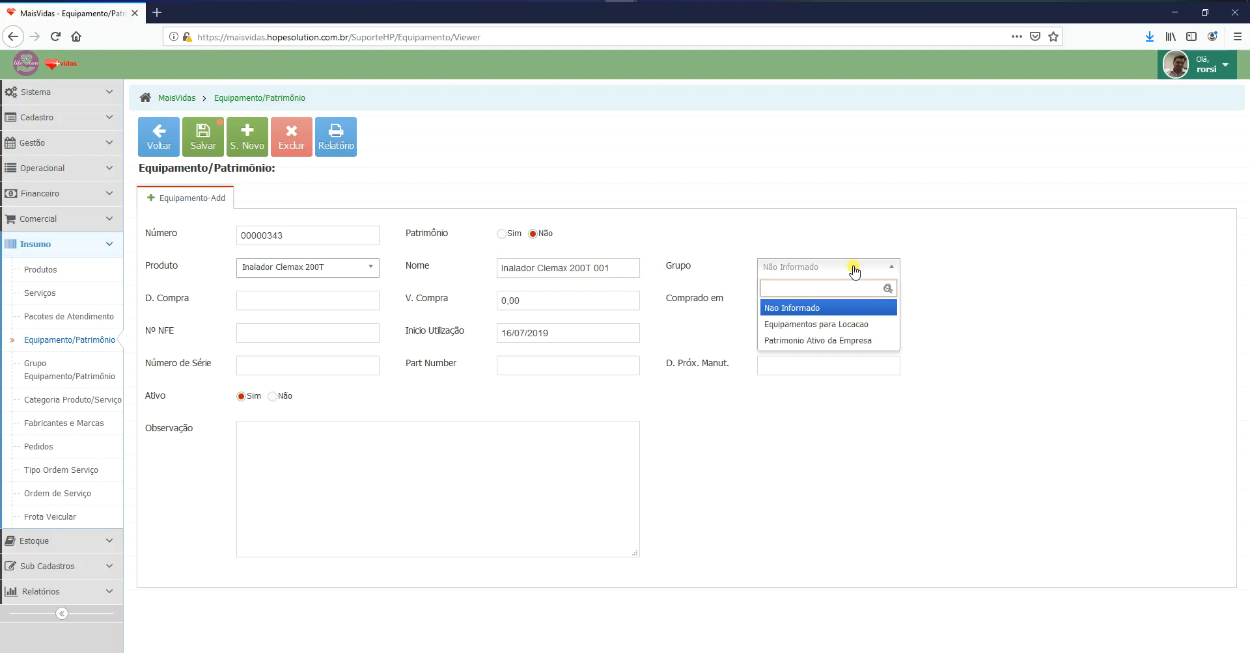
pyautogui.click(837, 288)
pyautogui.write('Novo')
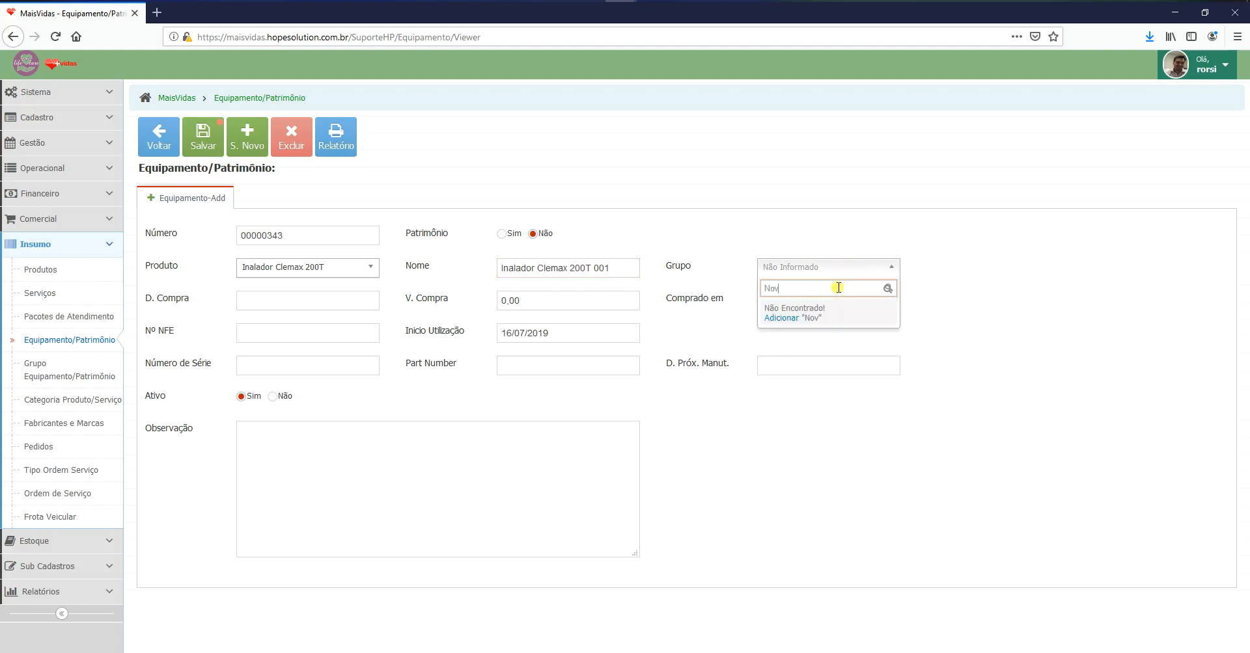
pyautogui.write(' Grupo')
pyautogui.click(781, 318)
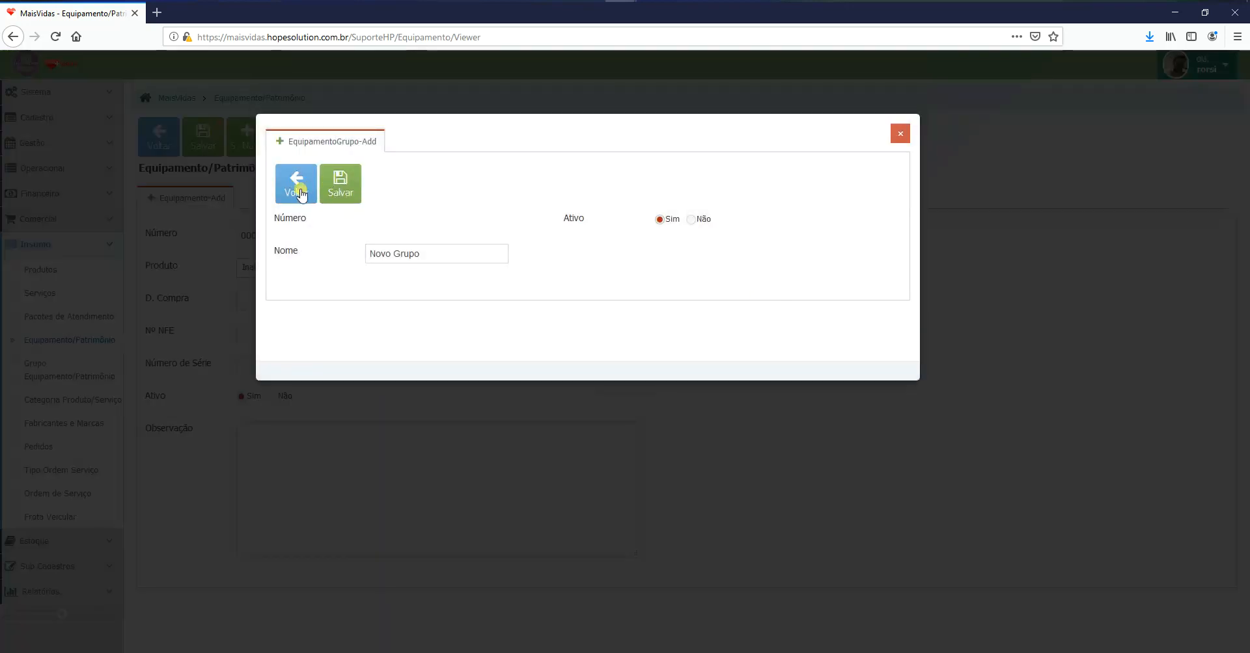
pyautogui.click(298, 188)
pyautogui.moveTo(845, 284); pyautogui.dragTo(742, 293)
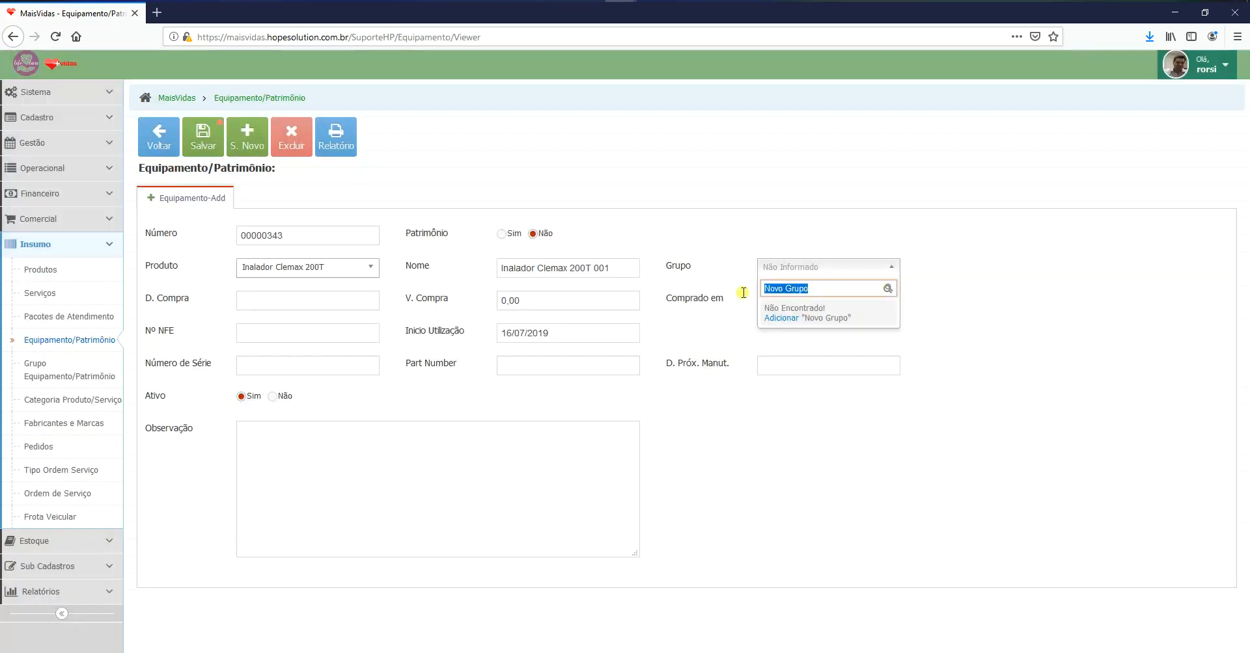
pyautogui.press('BackSpace')
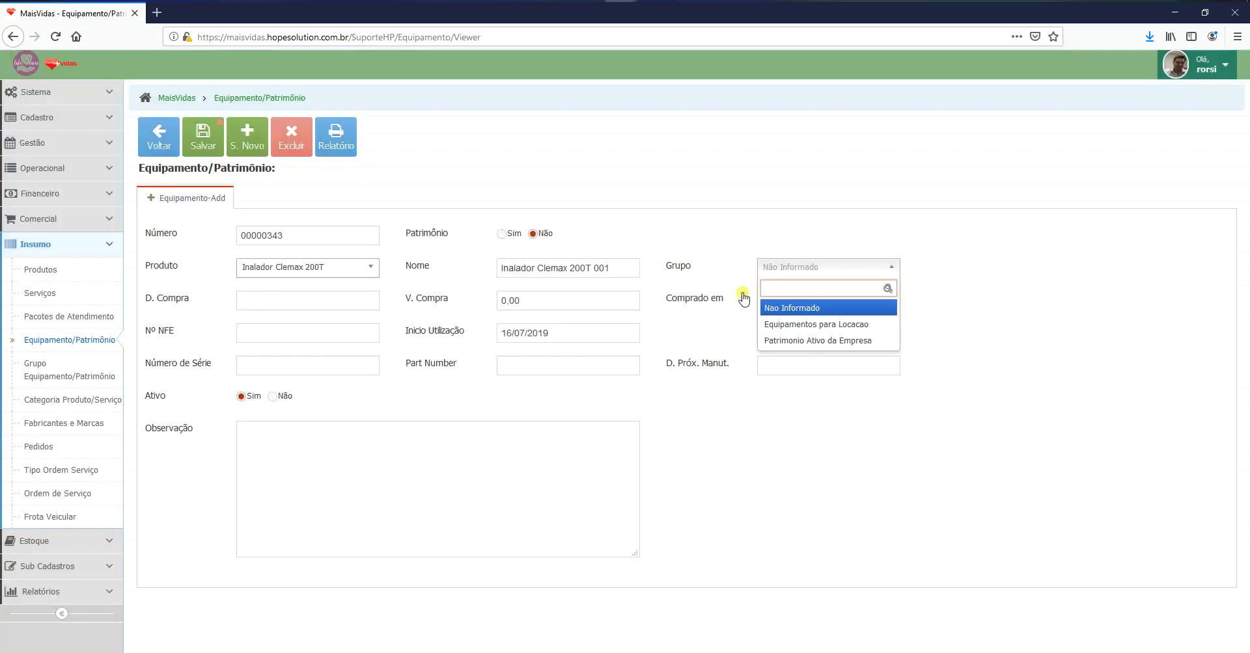
# - Set the equipment's Grupo to Equipamentos para Locacao, with purchase date 15/07/2019 and purchase value 200,00
pyautogui.click(816, 325)
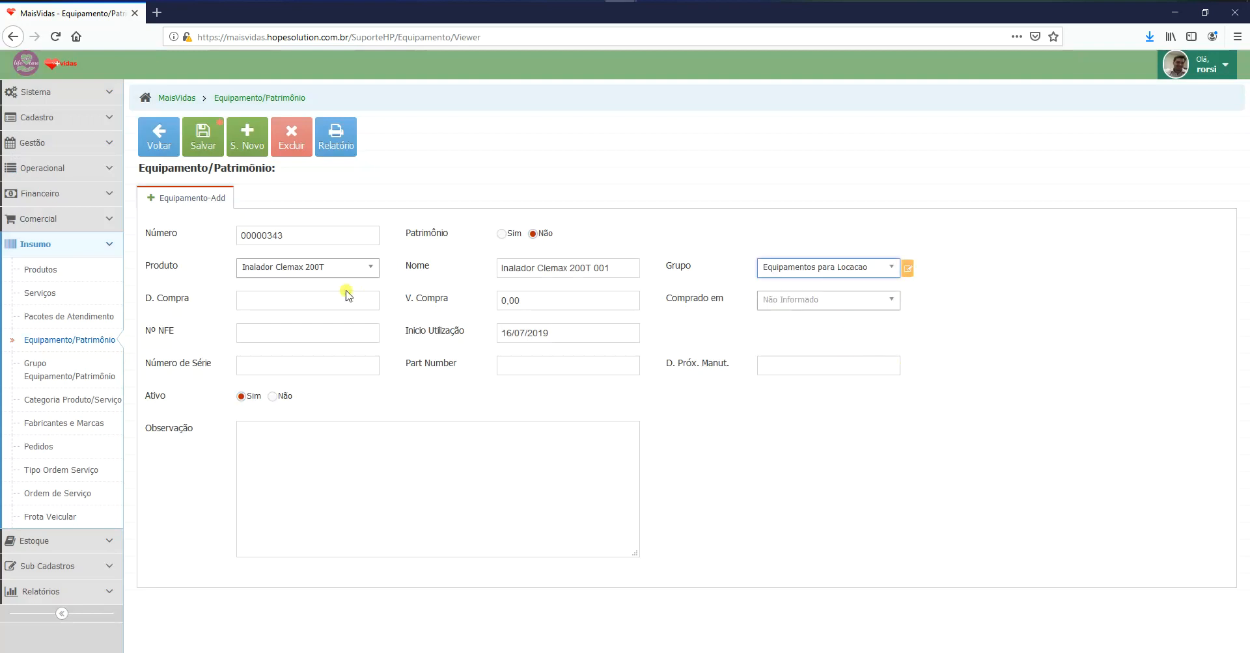
pyautogui.click(319, 292)
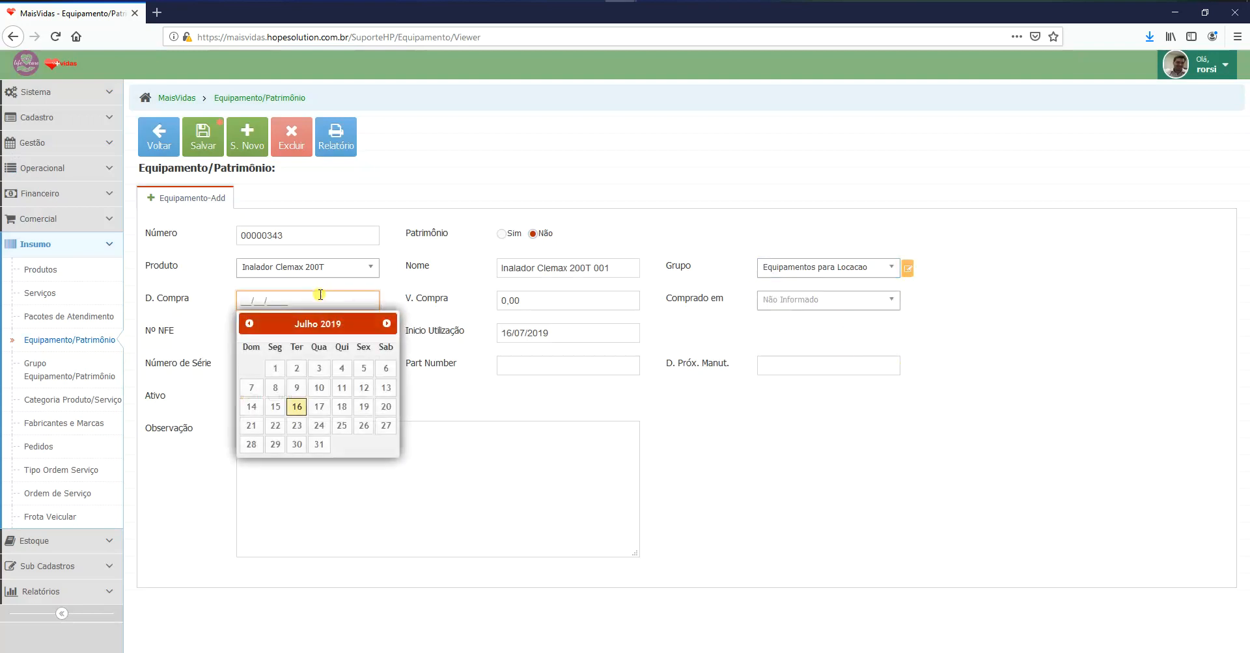
pyautogui.click(276, 407)
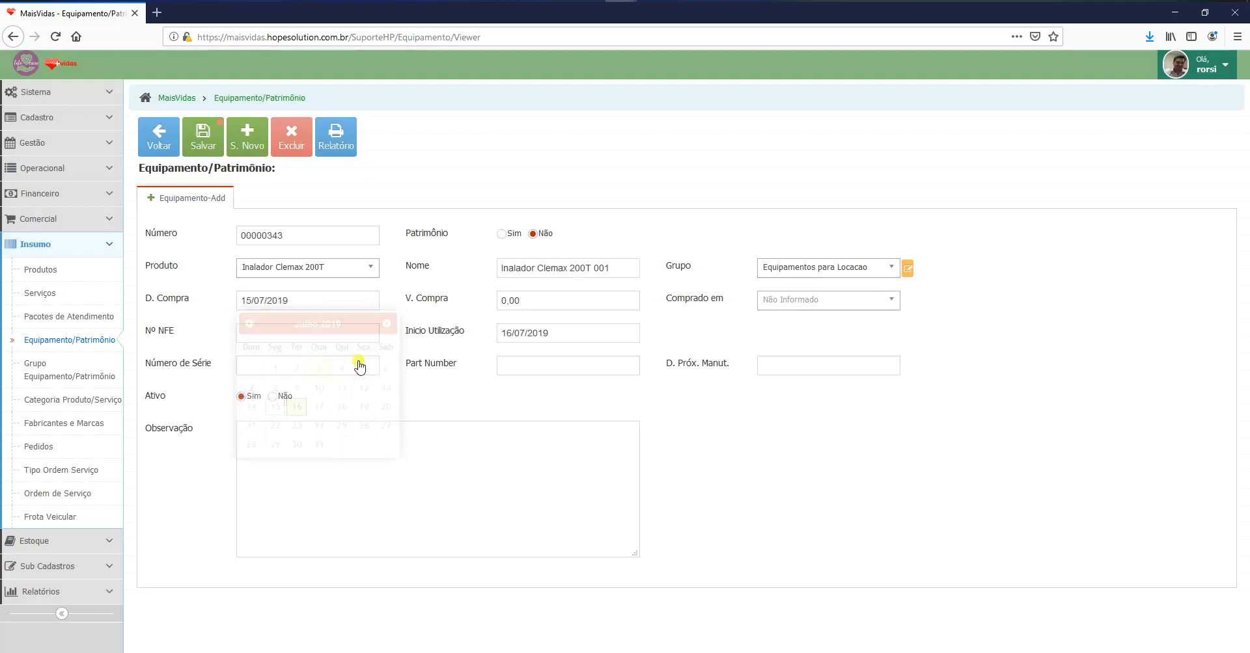
pyautogui.click(583, 304)
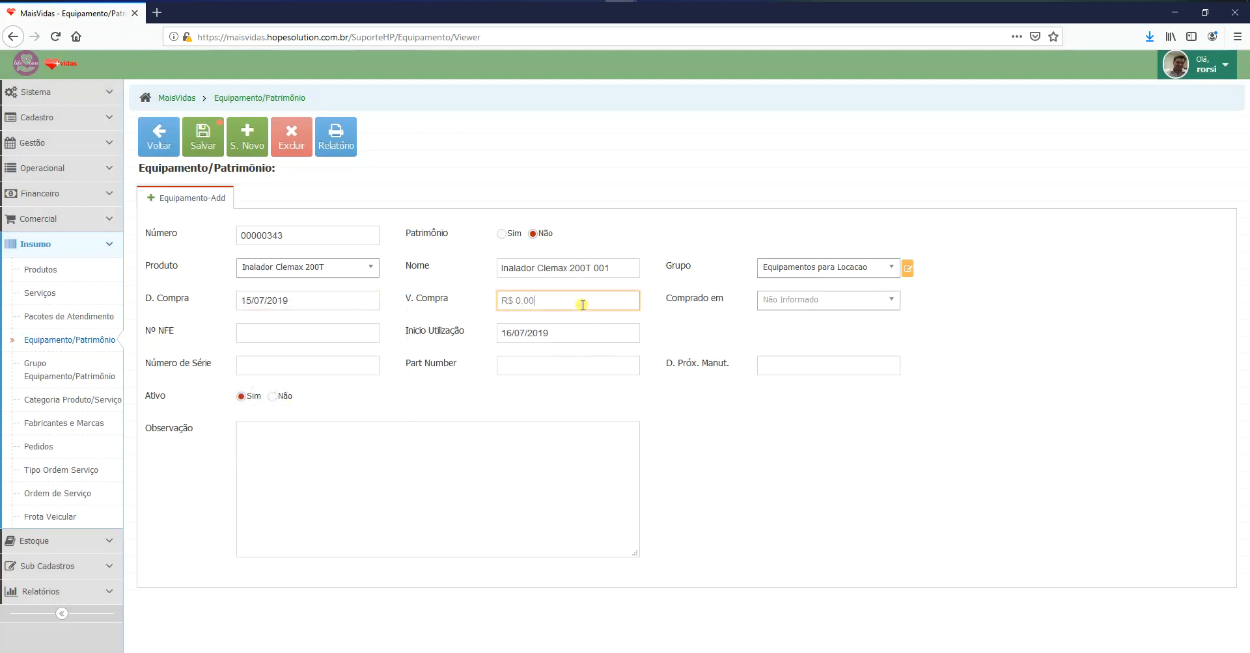
pyautogui.write('200,00')
# - Set ABRAMED as the supplier in the equipment's Comprado em field
pyautogui.click(814, 304)
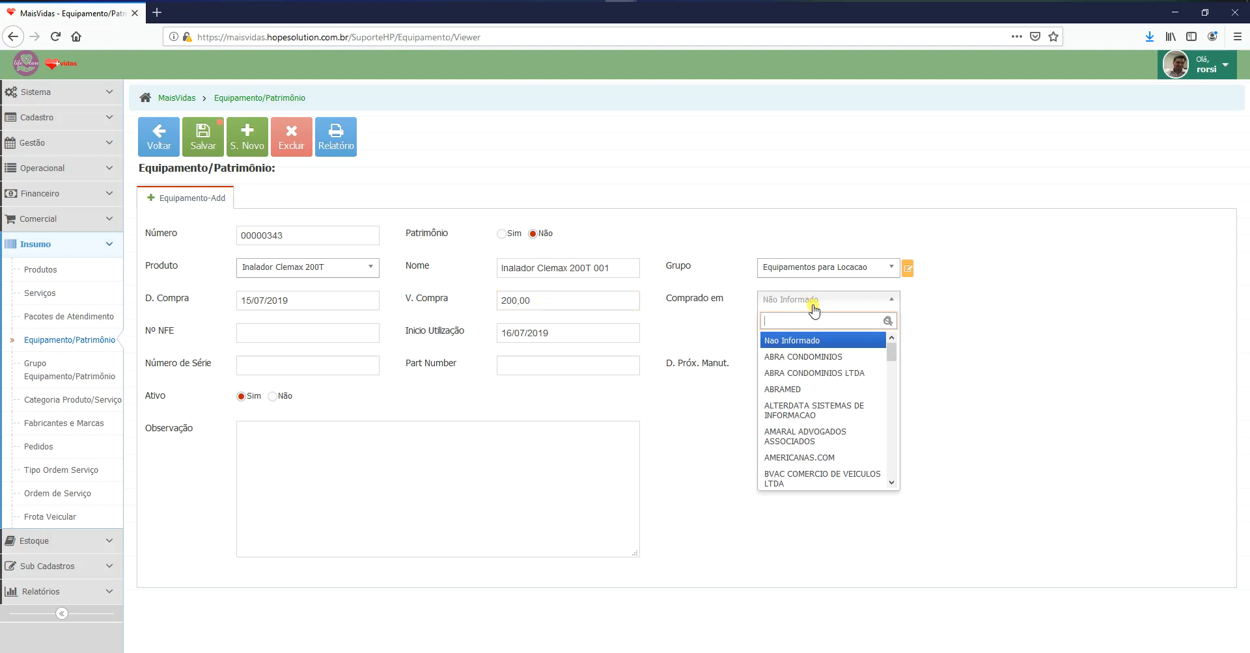
pyautogui.write('equ')
pyautogui.press('BackSpace')
pyautogui.press('BackSpace')
pyautogui.press('BackSpace')
pyautogui.press('Down')
pyautogui.press('Down')
pyautogui.press('Down')
pyautogui.press('Down')
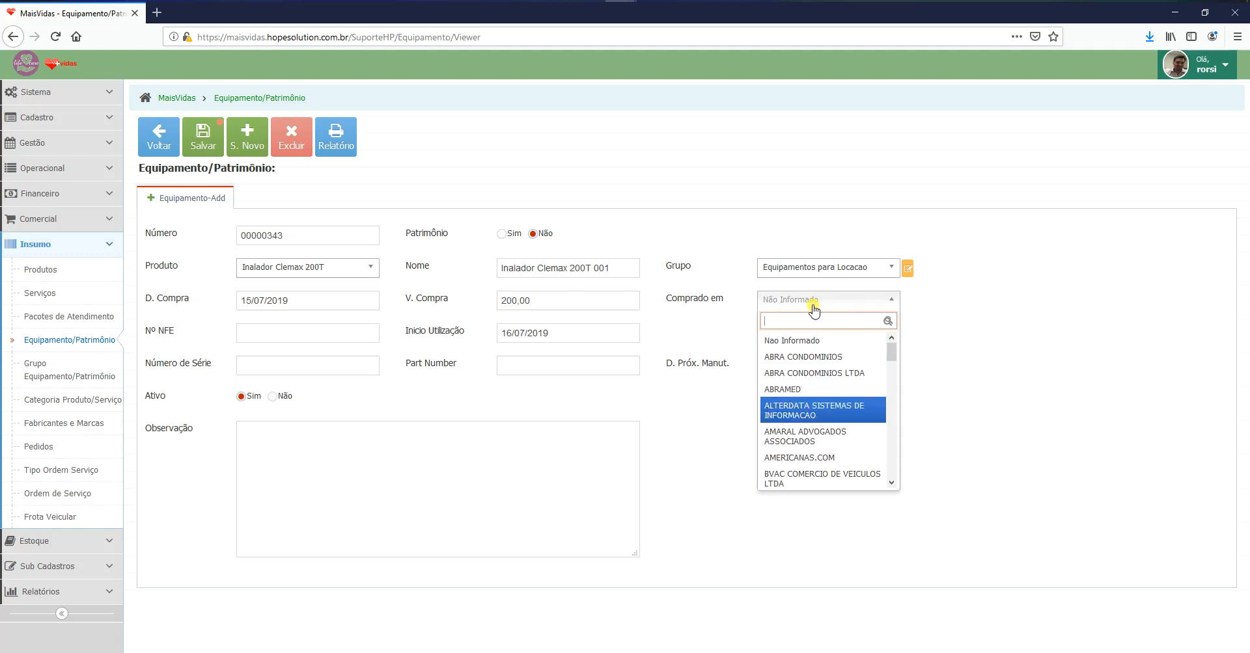
pyautogui.press('Up')
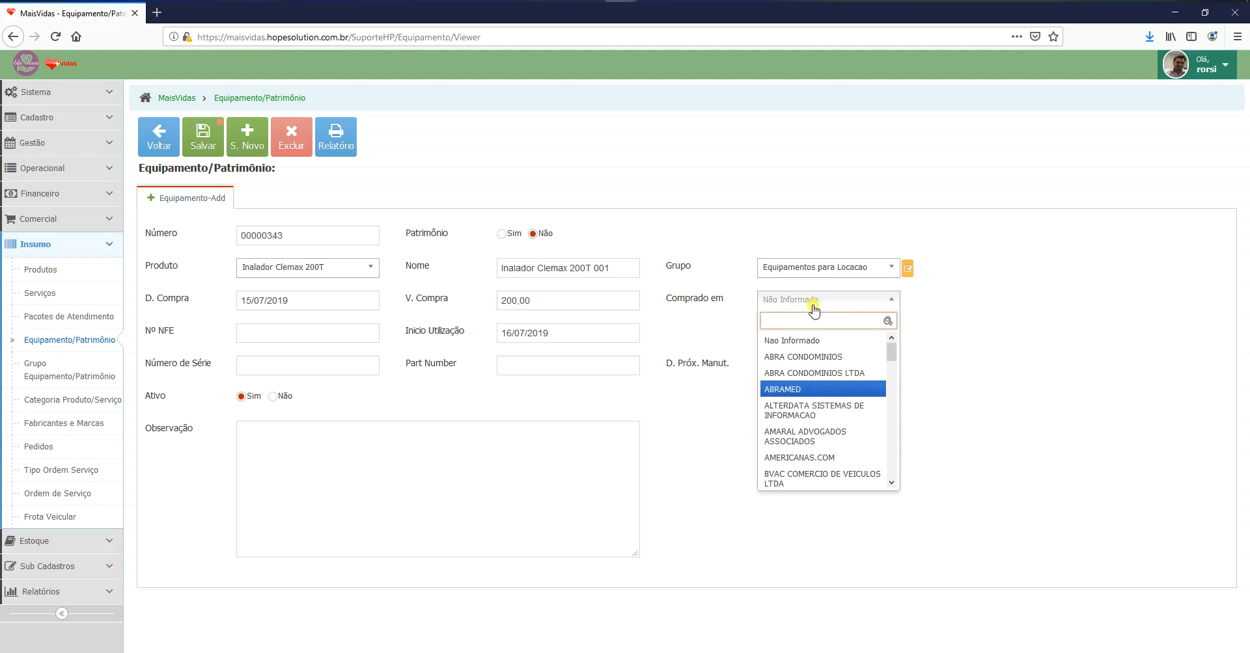
pyautogui.press('Return')
# - Set the equipment's Nº NFE to 178909 and its Inicio Utilização date to 16/07/2019
pyautogui.click(319, 335)
pyautogui.write('0178909')
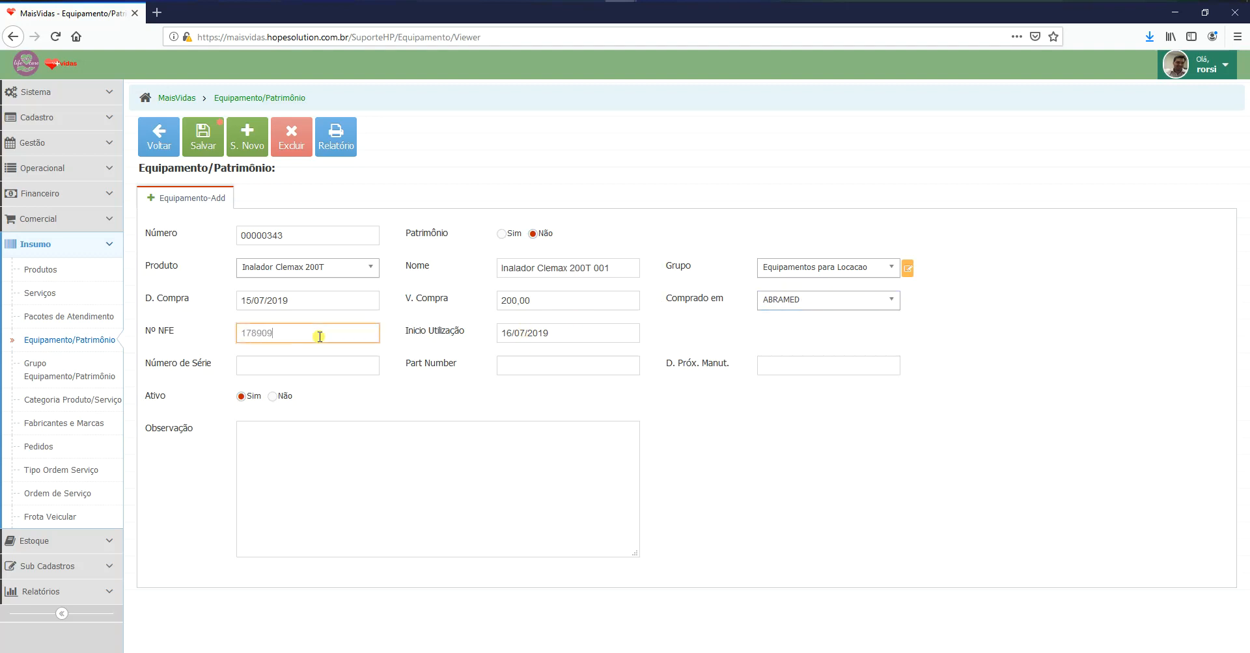
pyautogui.click(566, 333)
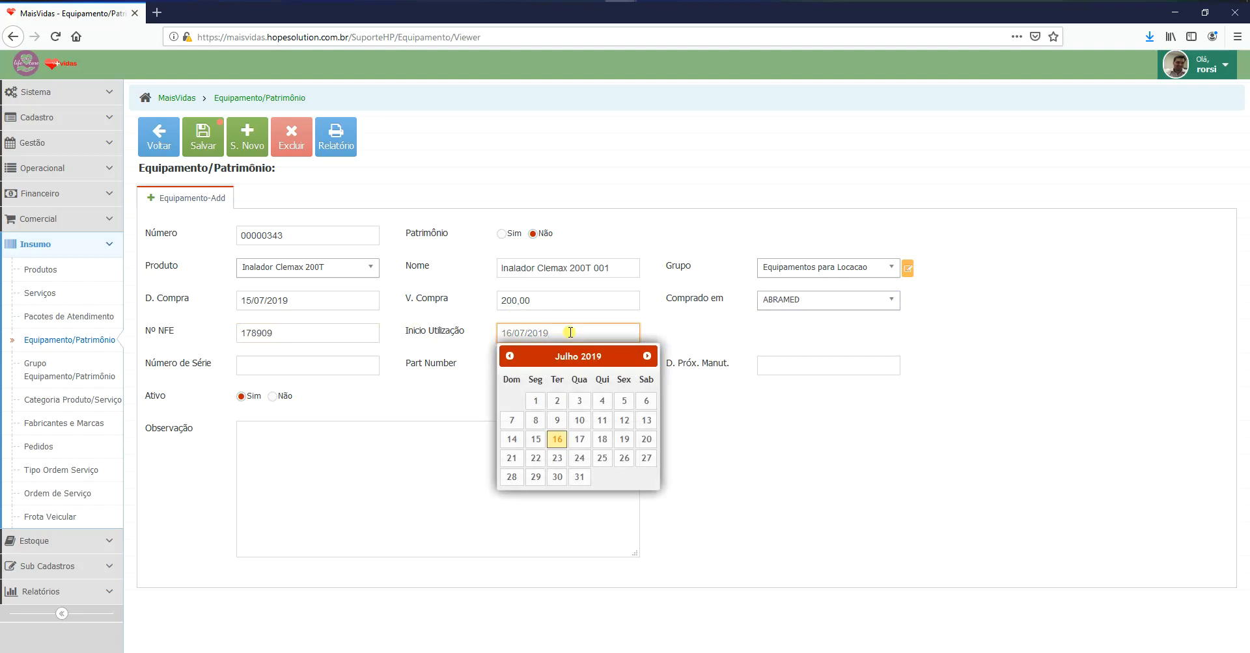
pyautogui.click(557, 440)
# - Enter serial number 123456678 and next maintenance date 15/08/2019, leave Part Number and Observação blank, and save the equipment
pyautogui.click(331, 373)
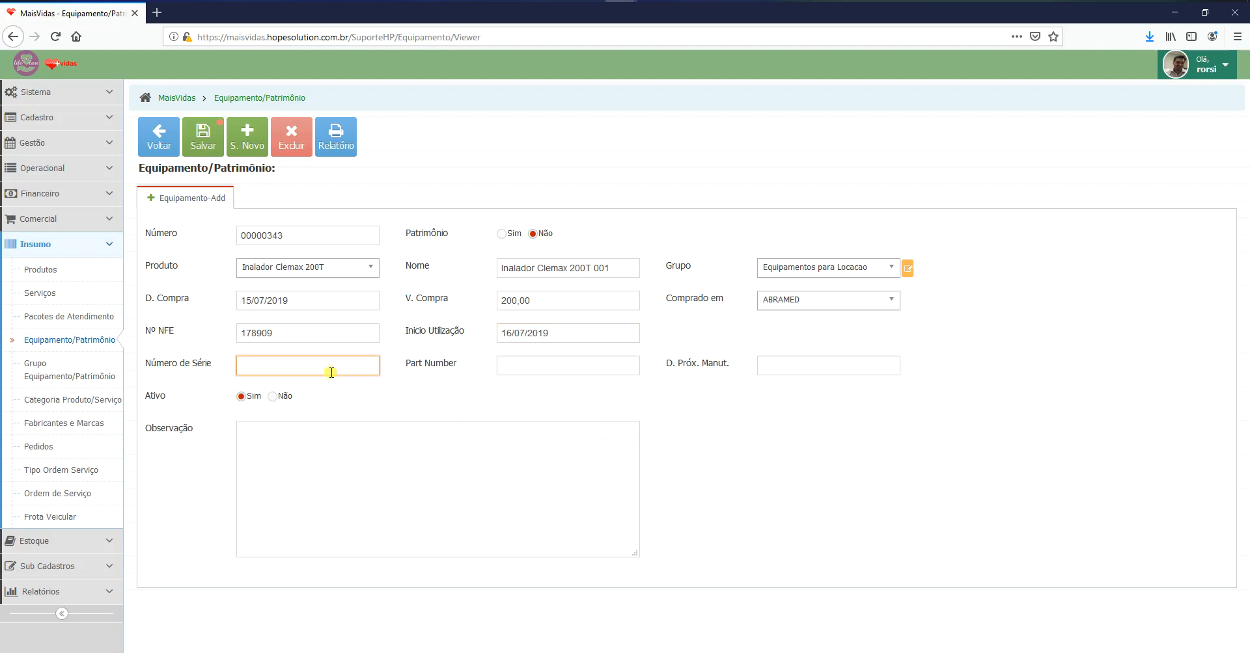
pyautogui.write('123456678')
pyautogui.click(532, 366)
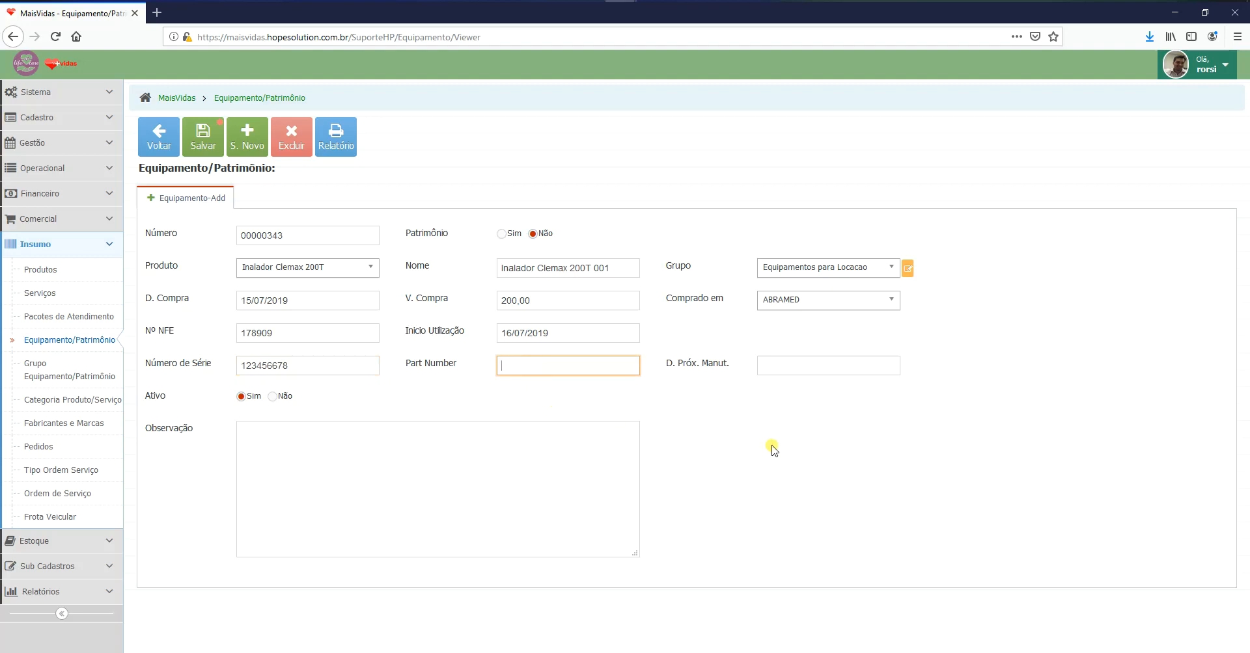
pyautogui.click(770, 363)
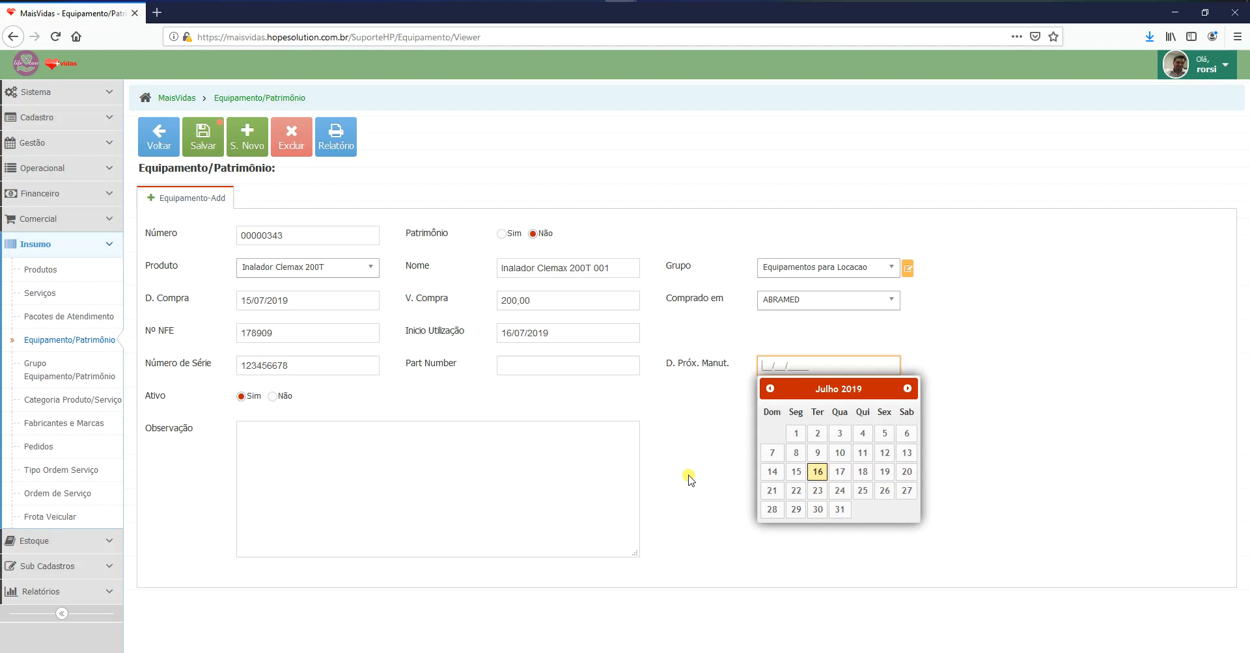
pyautogui.click(907, 388)
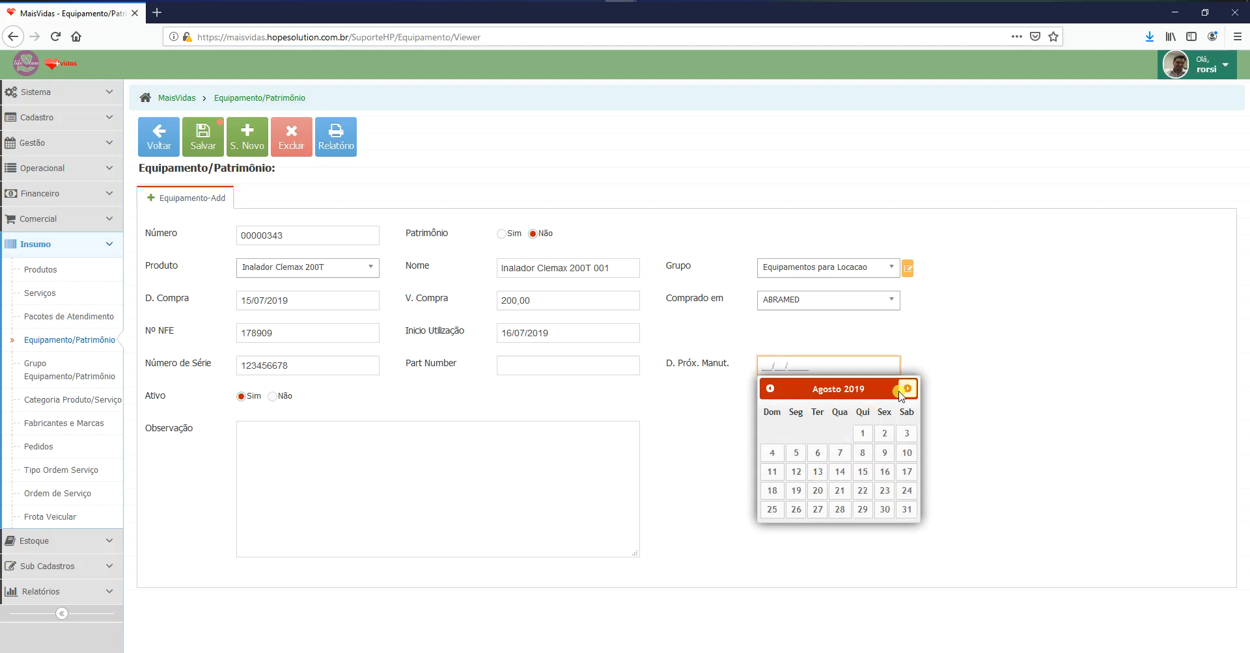
pyautogui.click(863, 472)
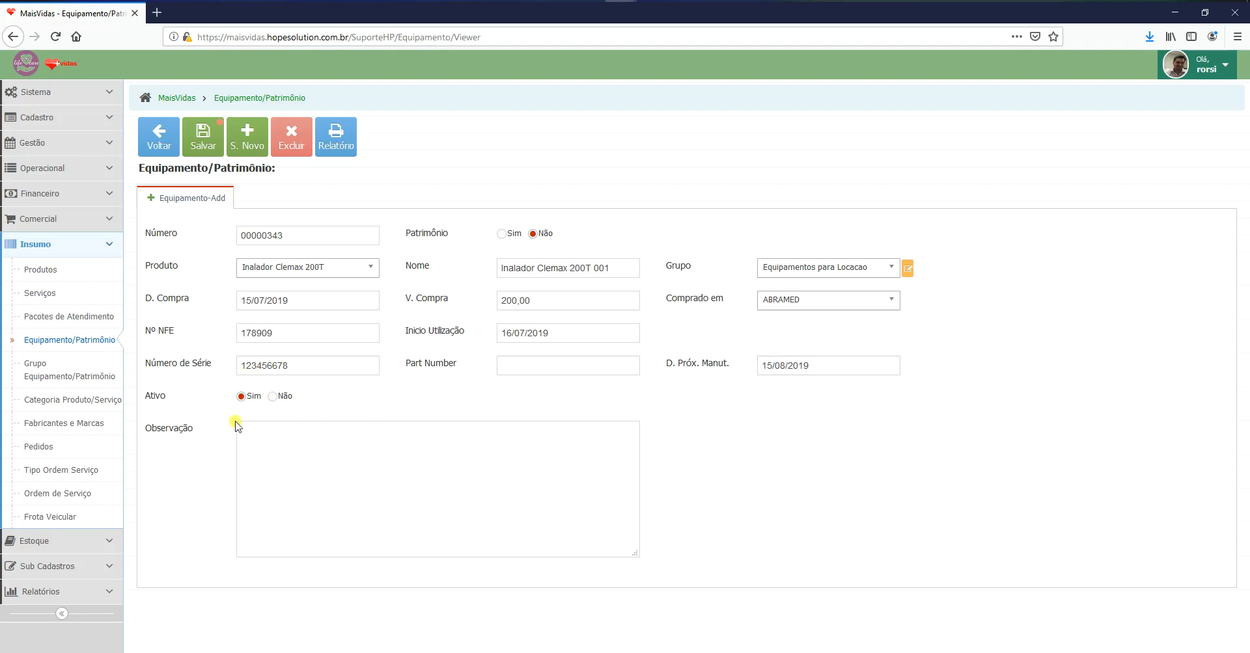
pyautogui.click(332, 472)
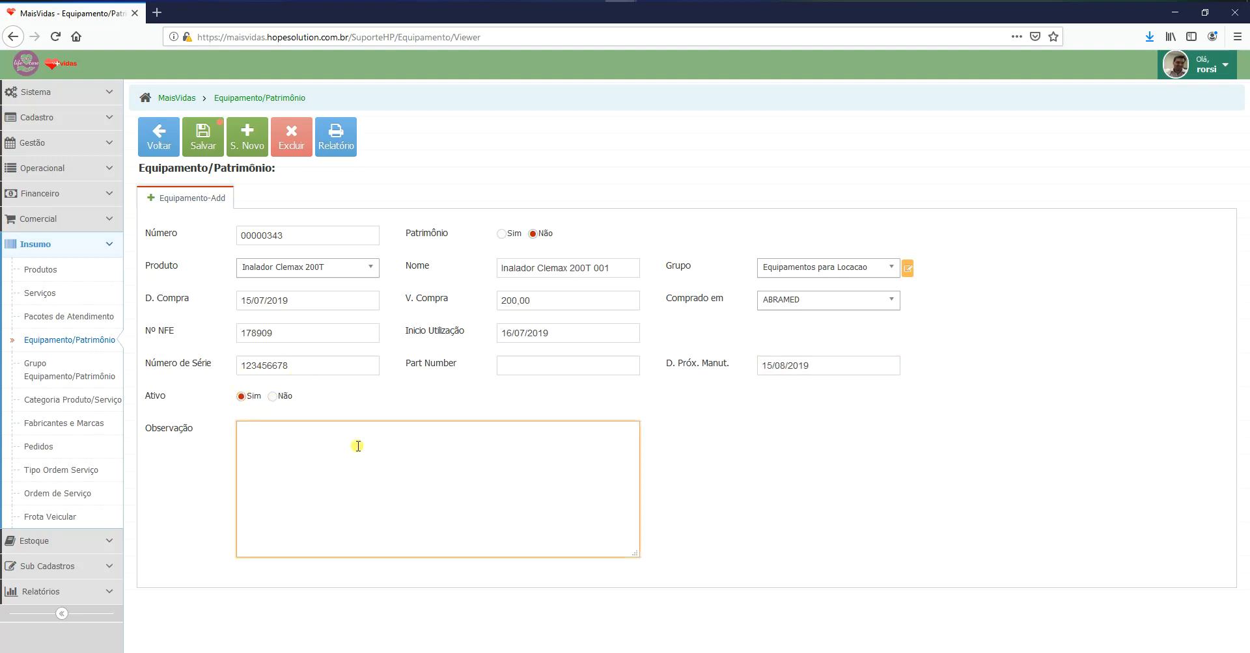
pyautogui.click(203, 146)
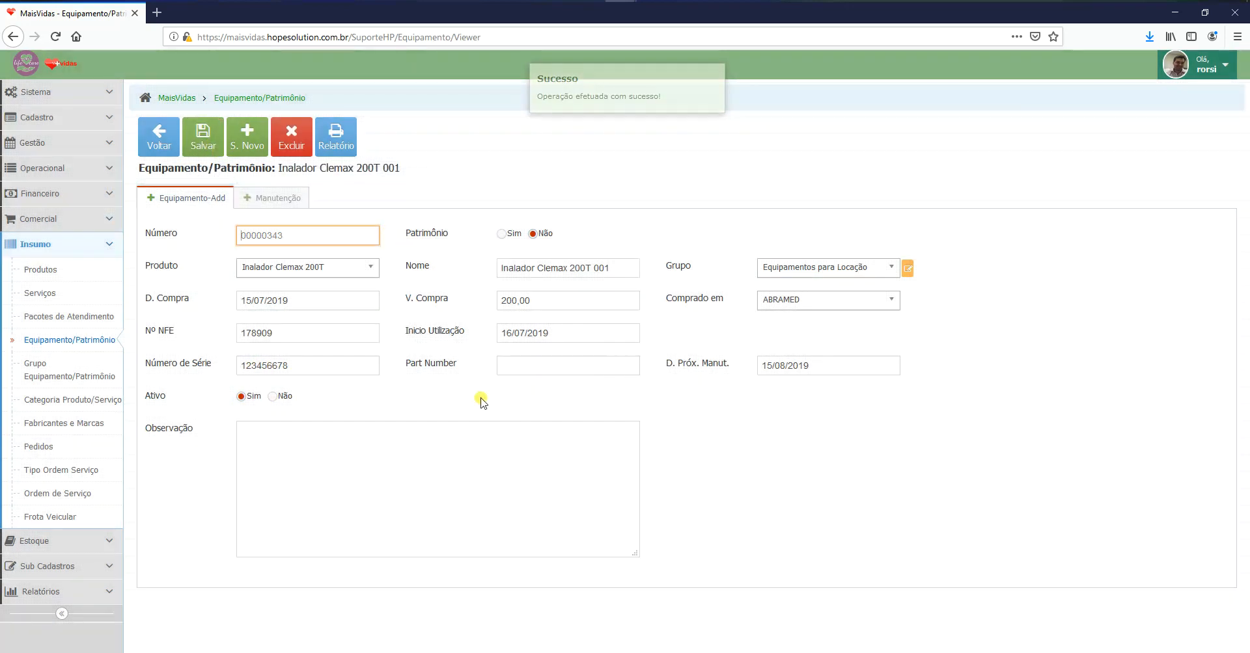
# - Start a new equipment record with Produto Inalador Clemax 200T and Nome Inalador Clemax 200T 002
pyautogui.click(254, 142)
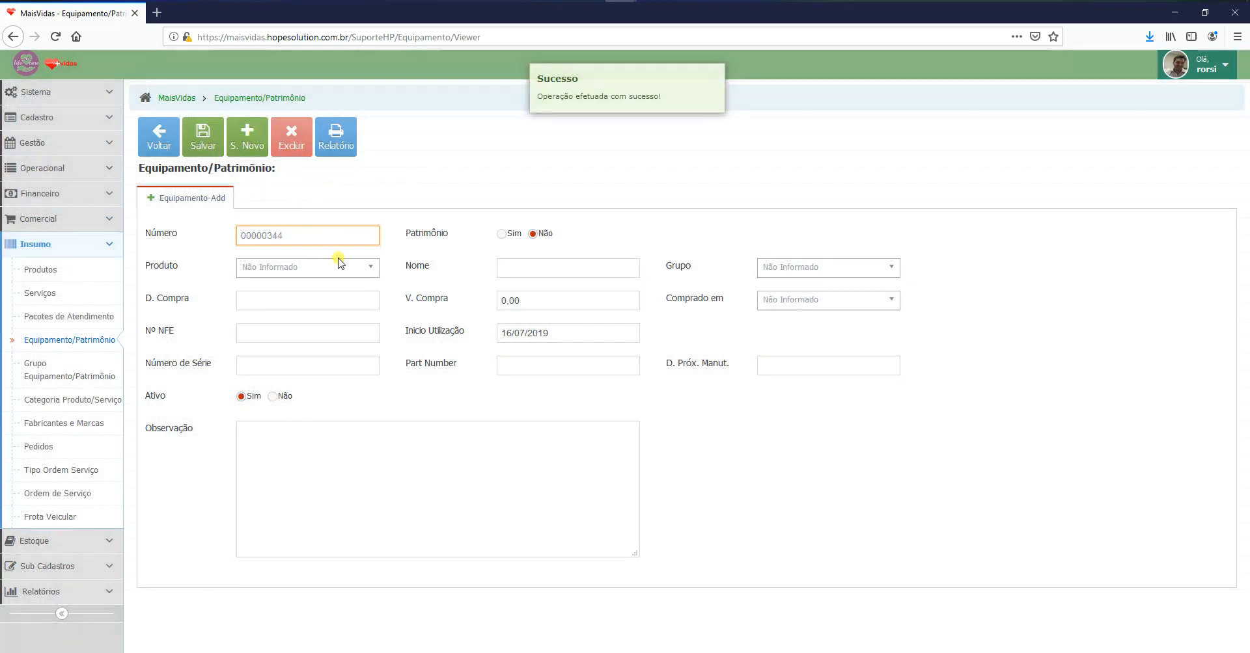
pyautogui.click(345, 267)
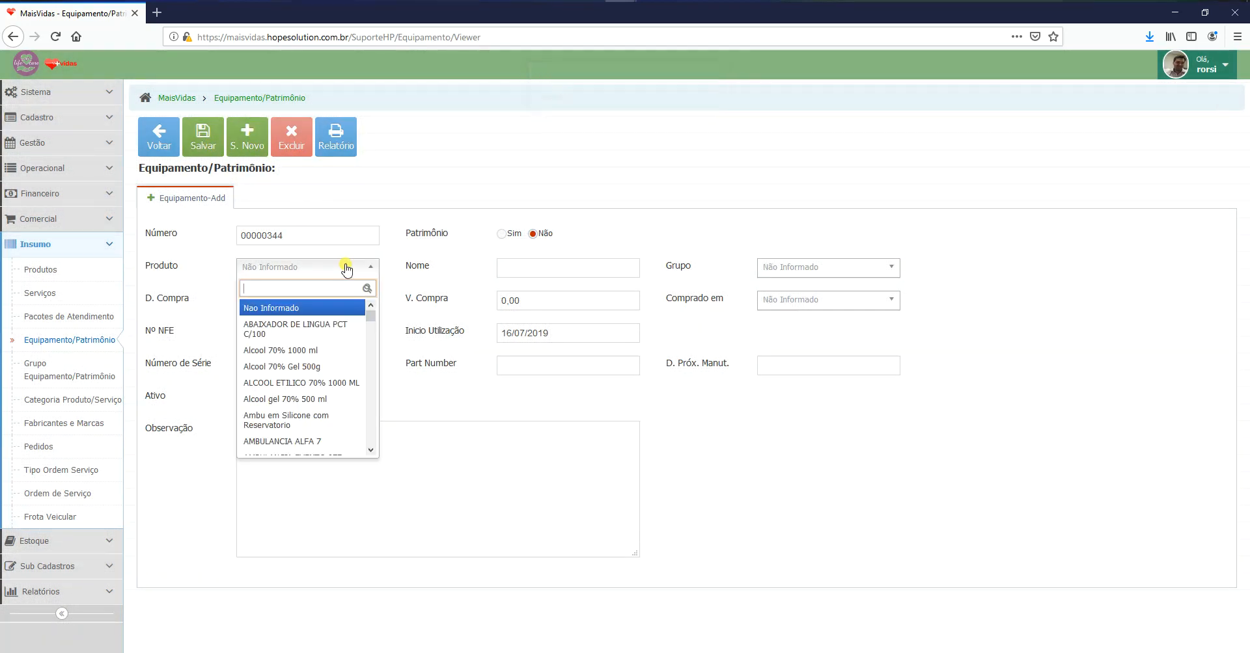
pyautogui.write('cl')
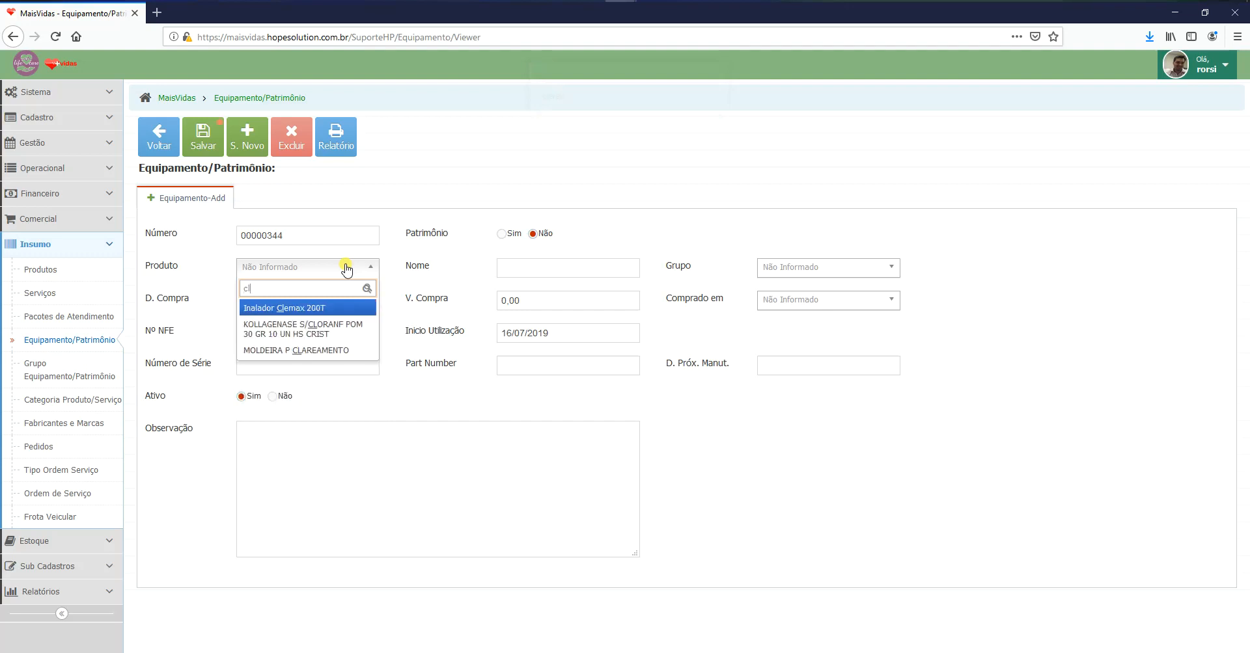
pyautogui.press('Return')
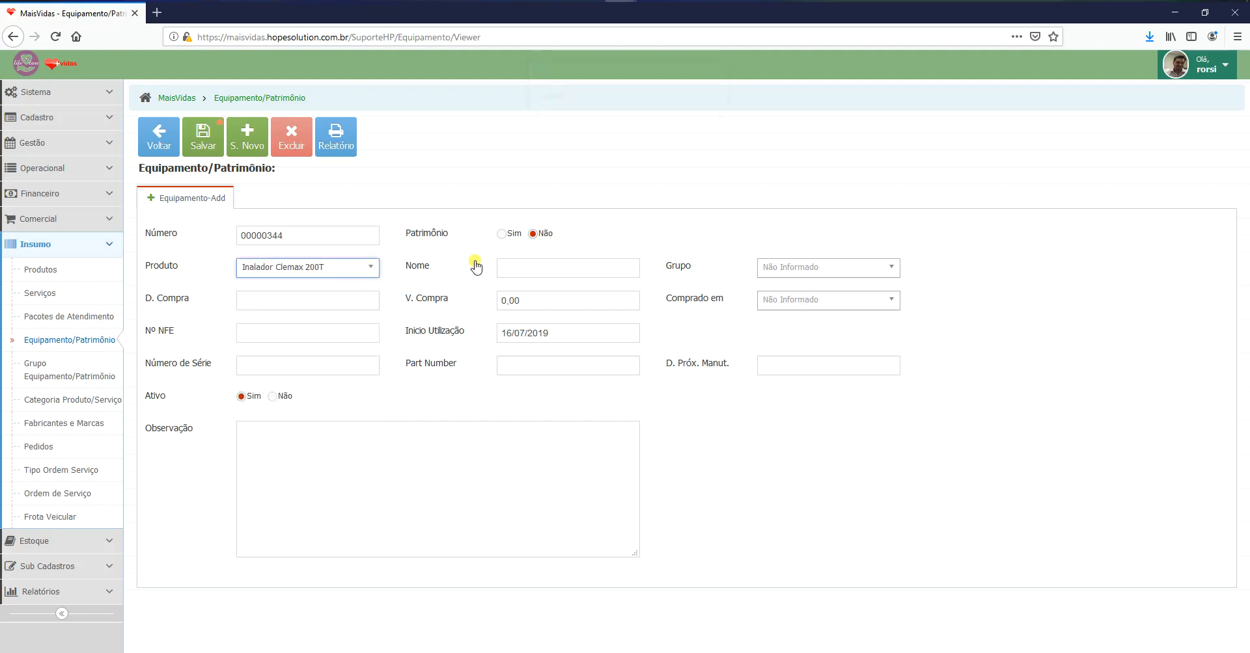
pyautogui.click(529, 268)
pyautogui.write('Inal')
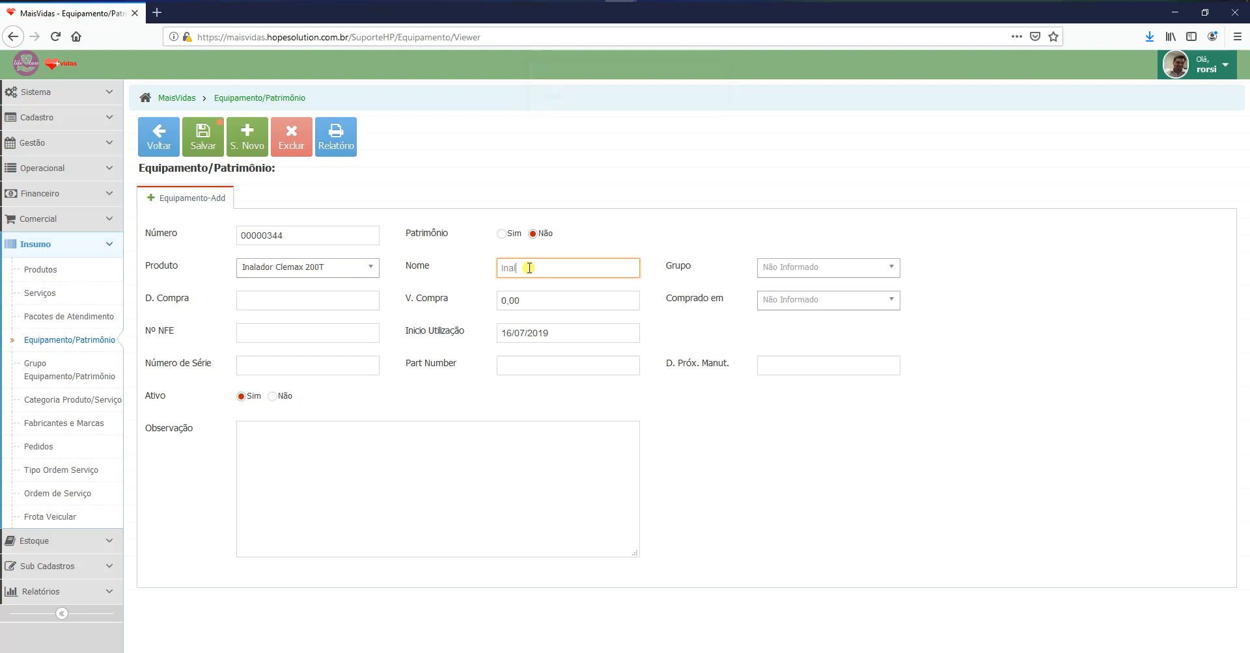
pyautogui.write('ador Clemax 200T 002')
# - Set the second unit's Grupo to Equipamentos para Locacao, with purchase date 15/07/2019 and purchase value 200,00
pyautogui.click(809, 268)
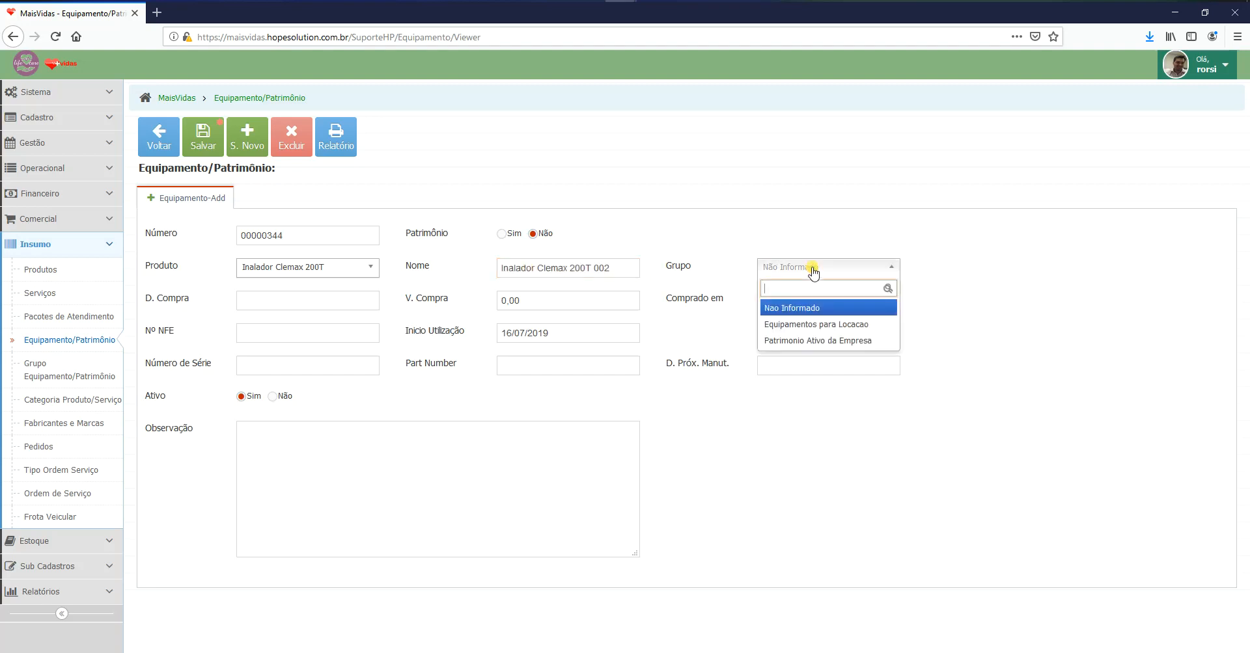
pyautogui.click(823, 333)
pyautogui.click(313, 299)
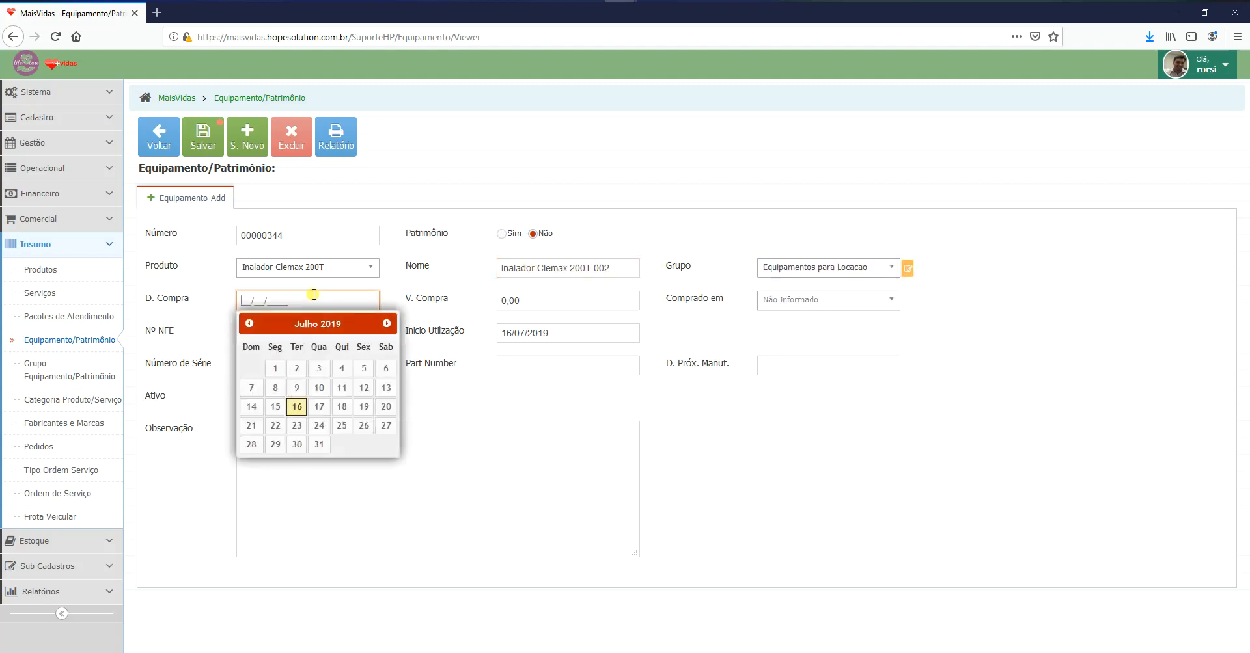
pyautogui.click(276, 406)
pyautogui.click(568, 298)
pyautogui.write('200,00')
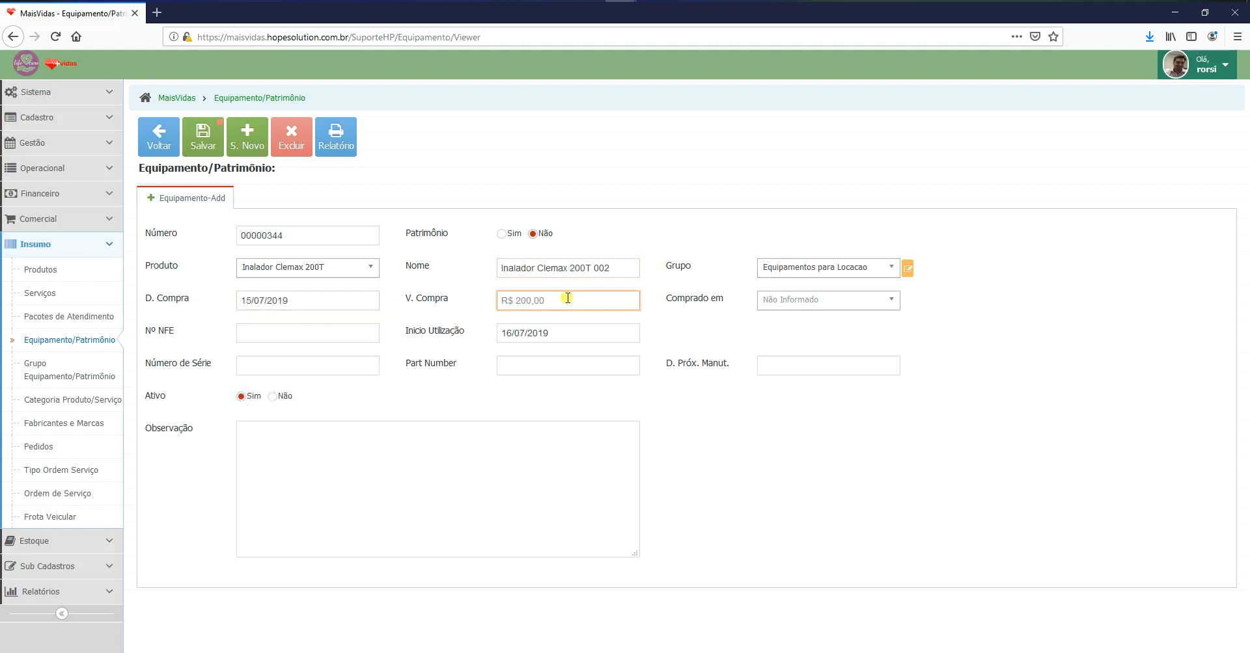
# - Set the second unit's Comprado em to ABRAMED and Nº NFE to 178, keeping the default Inicio Utilização date
pyautogui.click(825, 300)
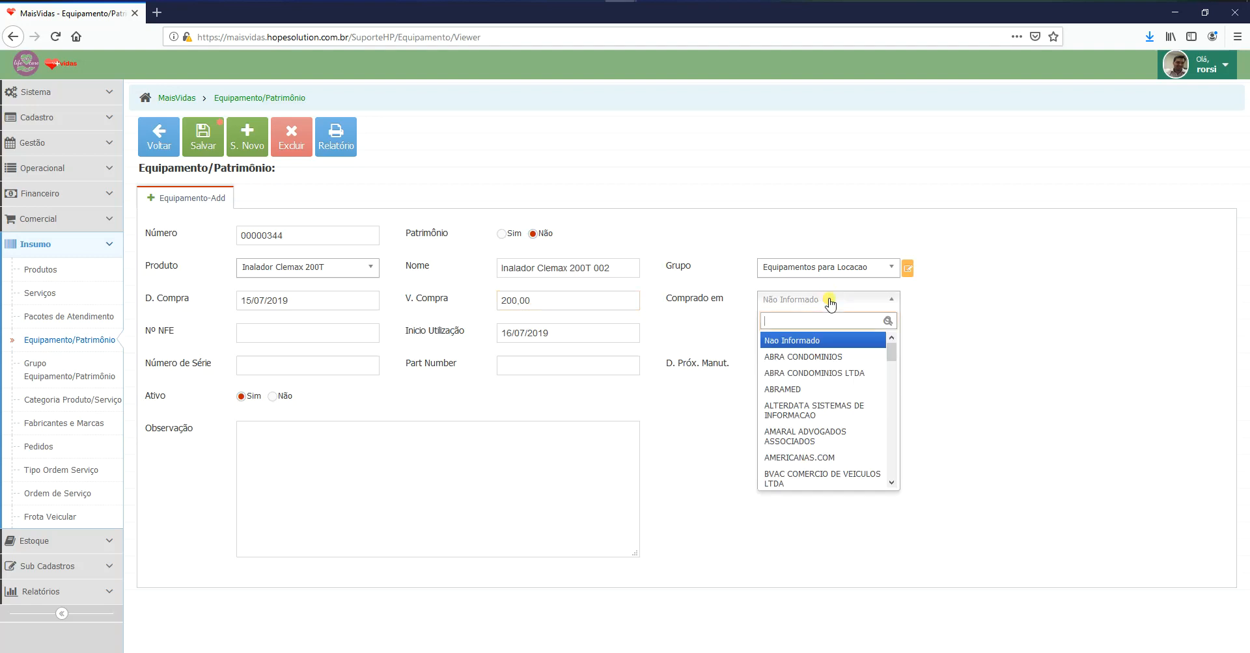
pyautogui.click(789, 389)
pyautogui.click(297, 337)
pyautogui.write('012')
pyautogui.write('78')
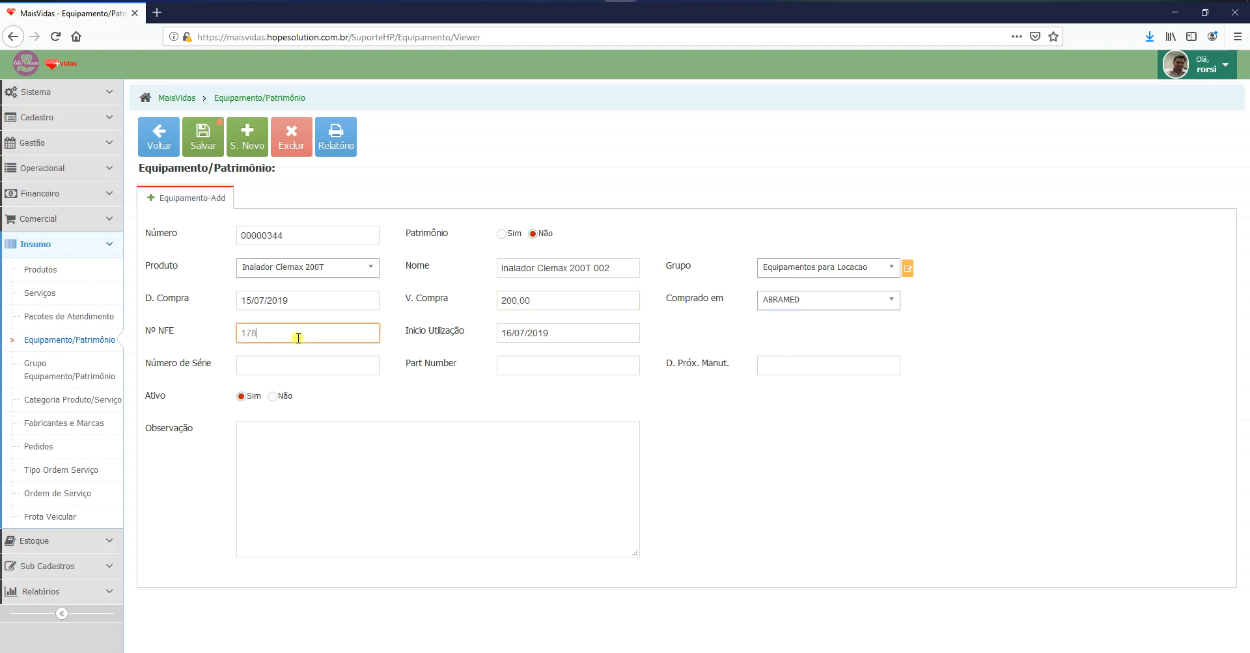
pyautogui.click(595, 333)
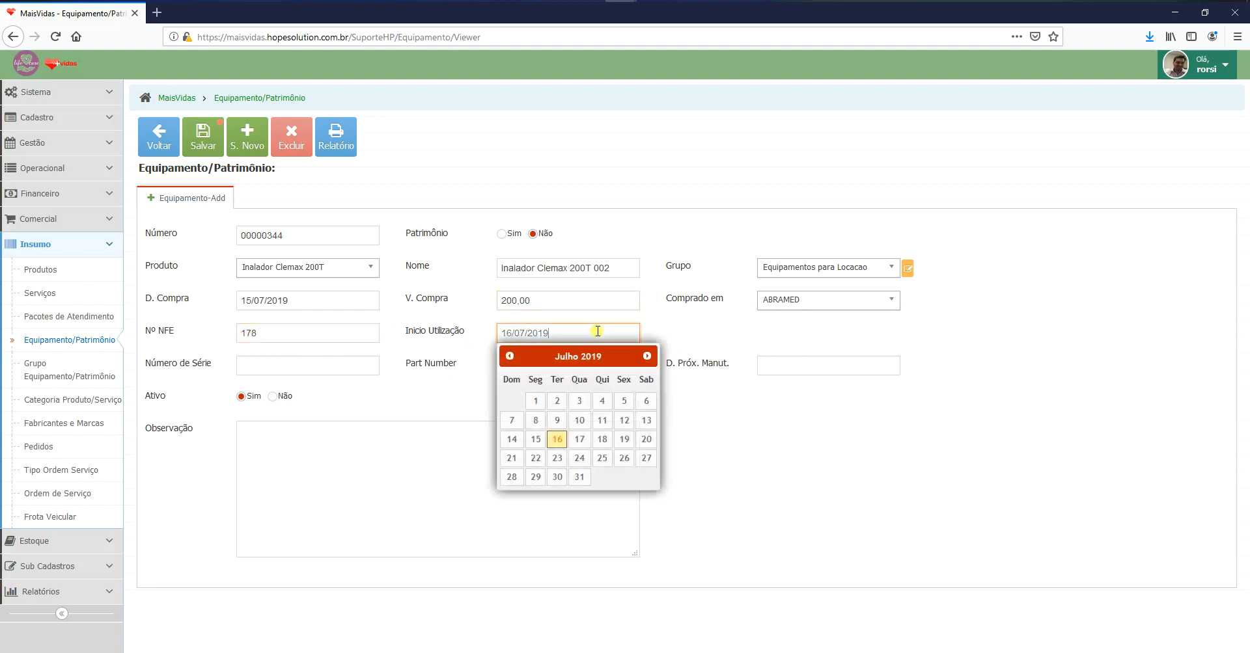
pyautogui.click(680, 333)
# - Enter serial number 5678980 and next maintenance date 15/08/2019 for the second unit, and save the record
pyautogui.click(317, 363)
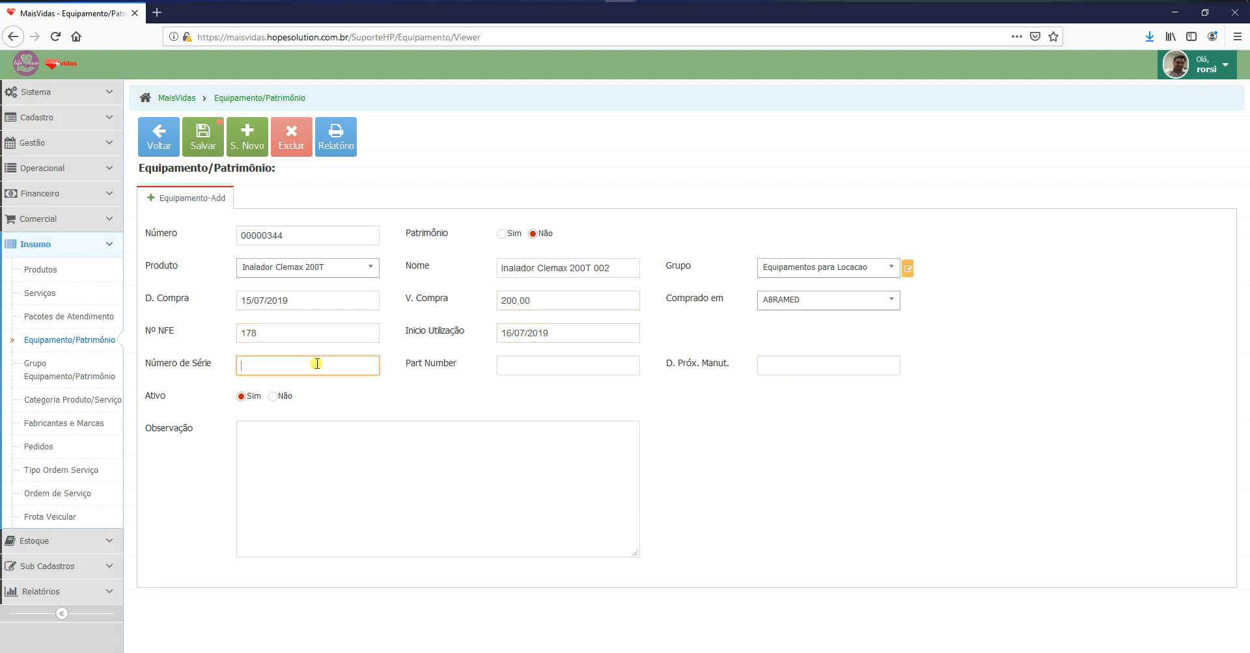
pyautogui.write('5678980')
pyautogui.click(774, 365)
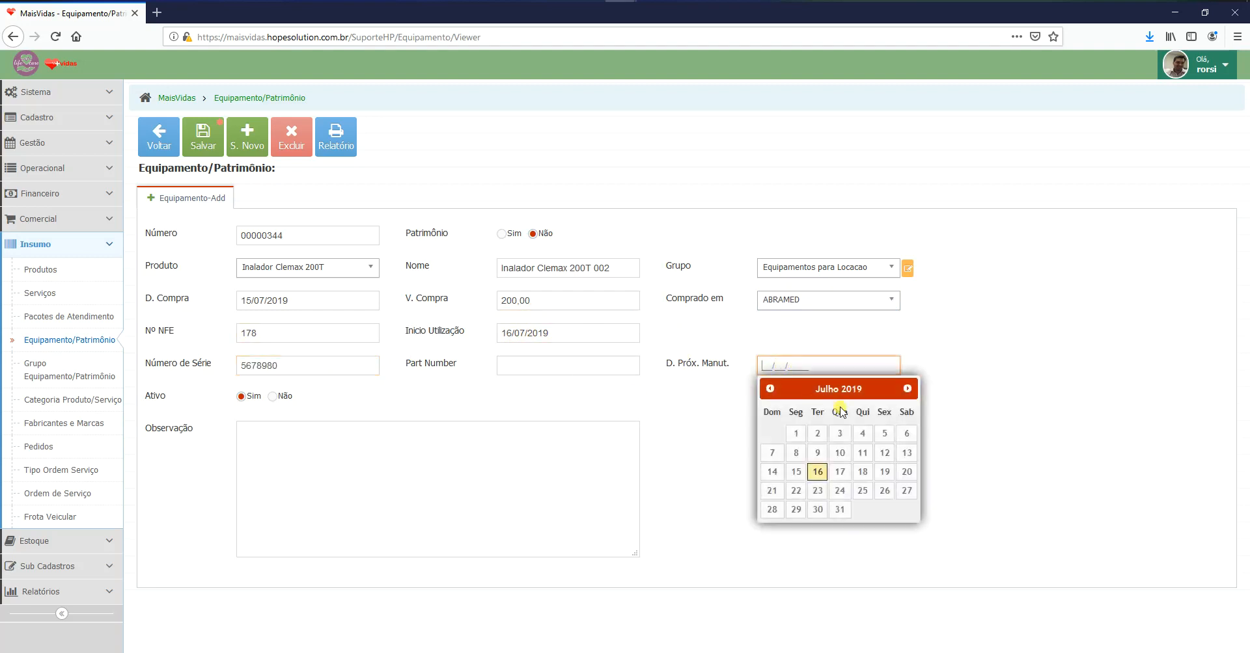
pyautogui.click(901, 389)
pyautogui.click(863, 472)
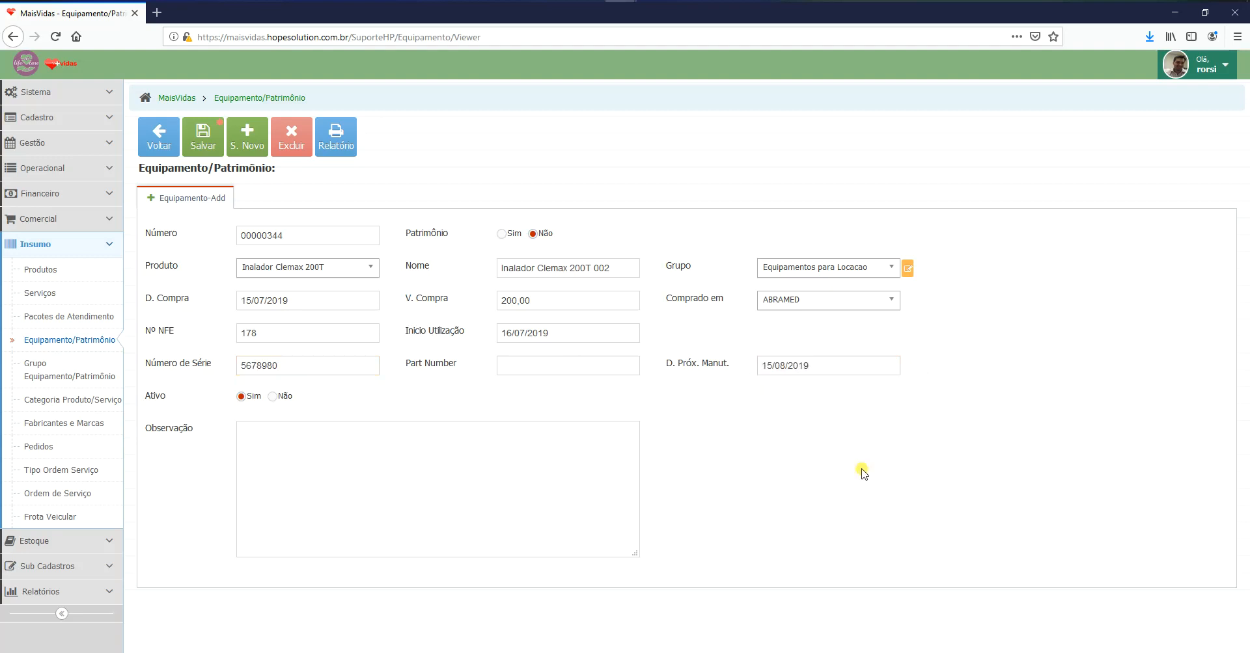
pyautogui.click(214, 149)
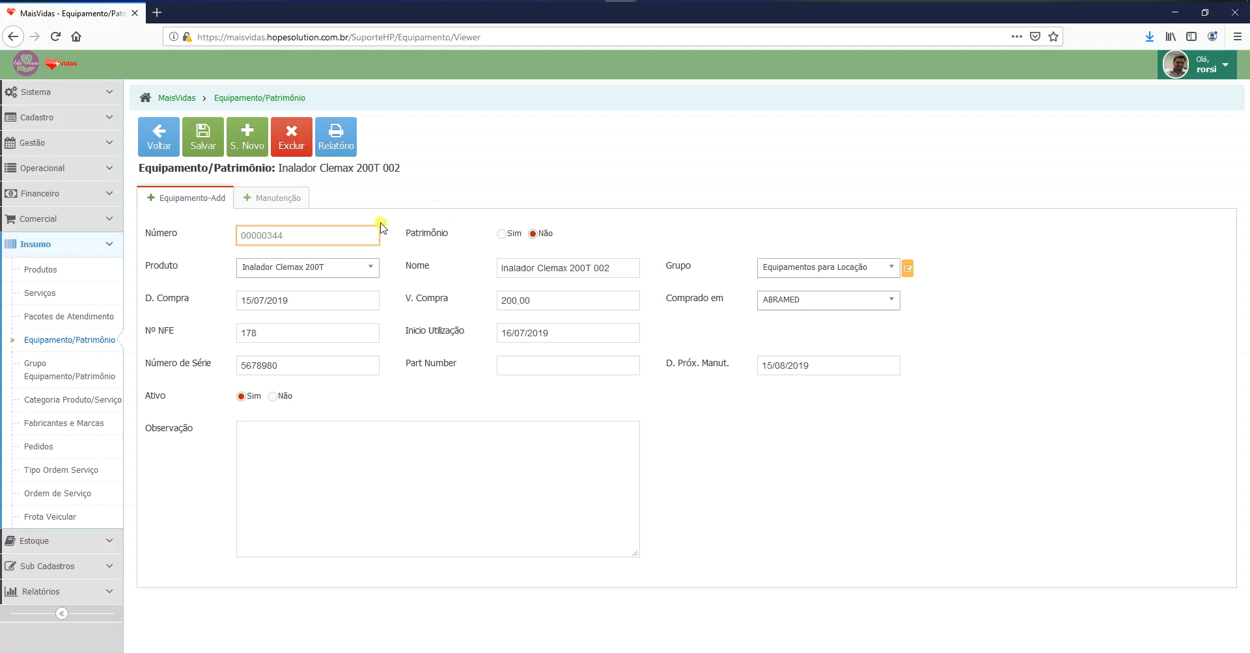
# - Start a maintenance record for Inalador Clemax 200T 002 with Térm. Previsto 24/07/2019, leaving Térm. Manut. blank
pyautogui.click(281, 200)
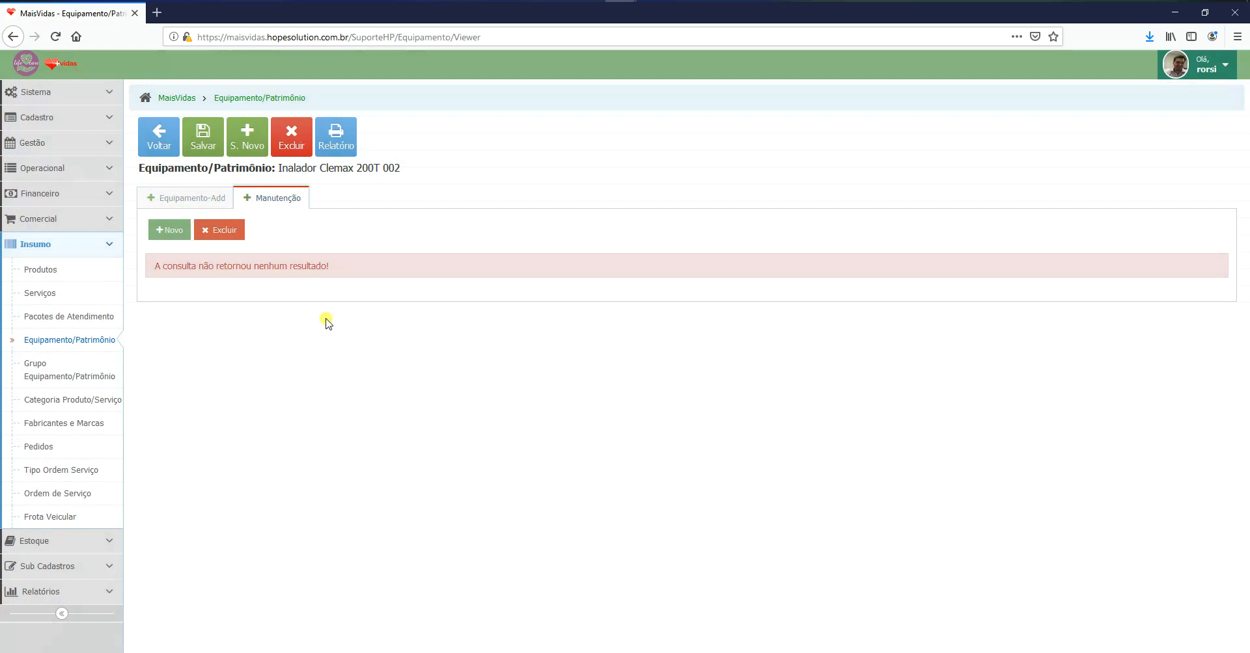
pyautogui.click(175, 231)
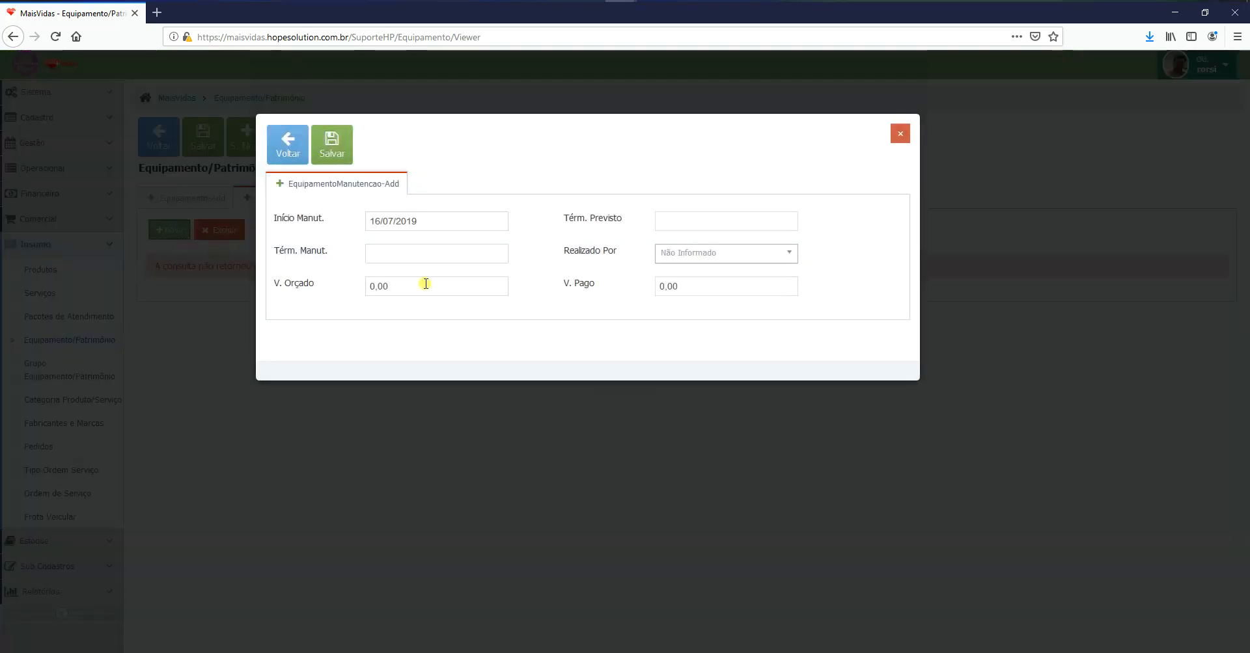
pyautogui.click(455, 222)
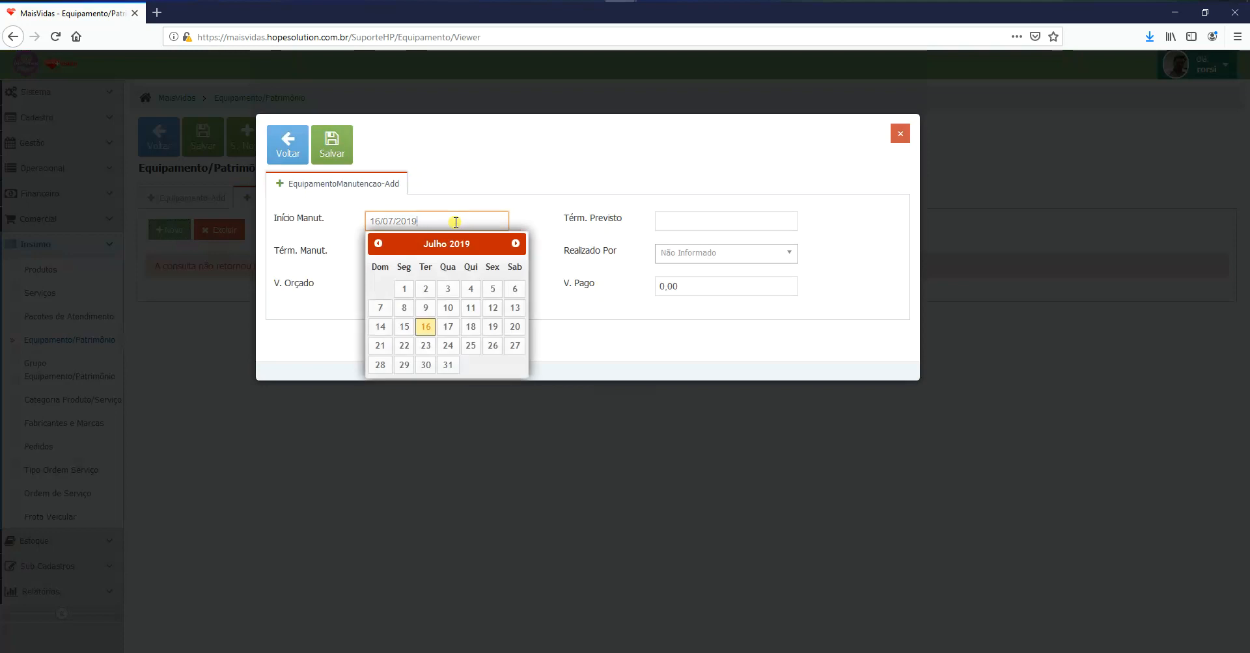
pyautogui.click(711, 224)
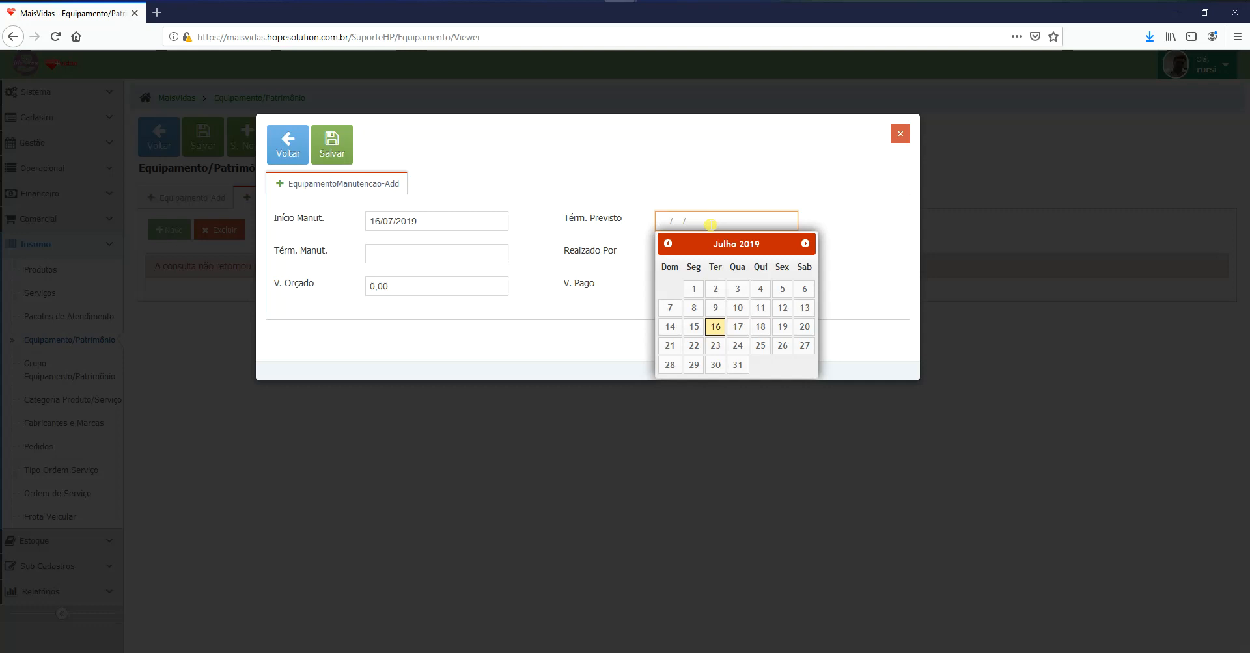
pyautogui.click(739, 346)
pyautogui.click(476, 254)
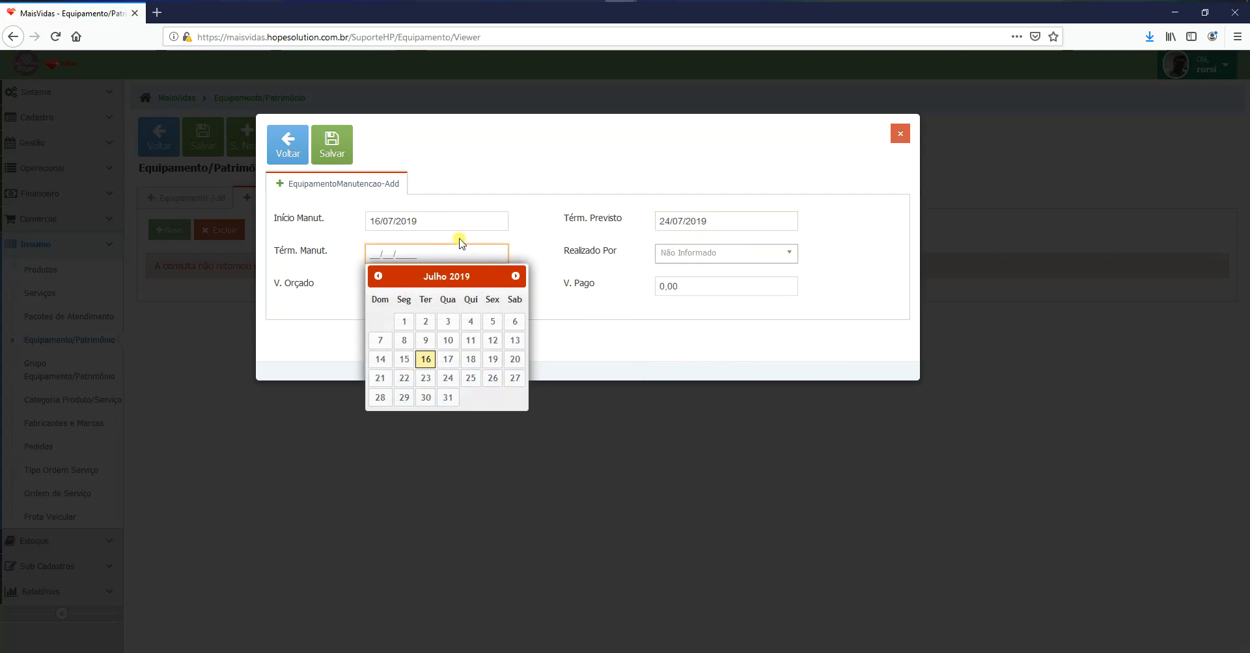
# - Set the maintenance's Realizado Por to ABRAMED and V. Orçado to 45, and save the maintenance record
pyautogui.click(702, 258)
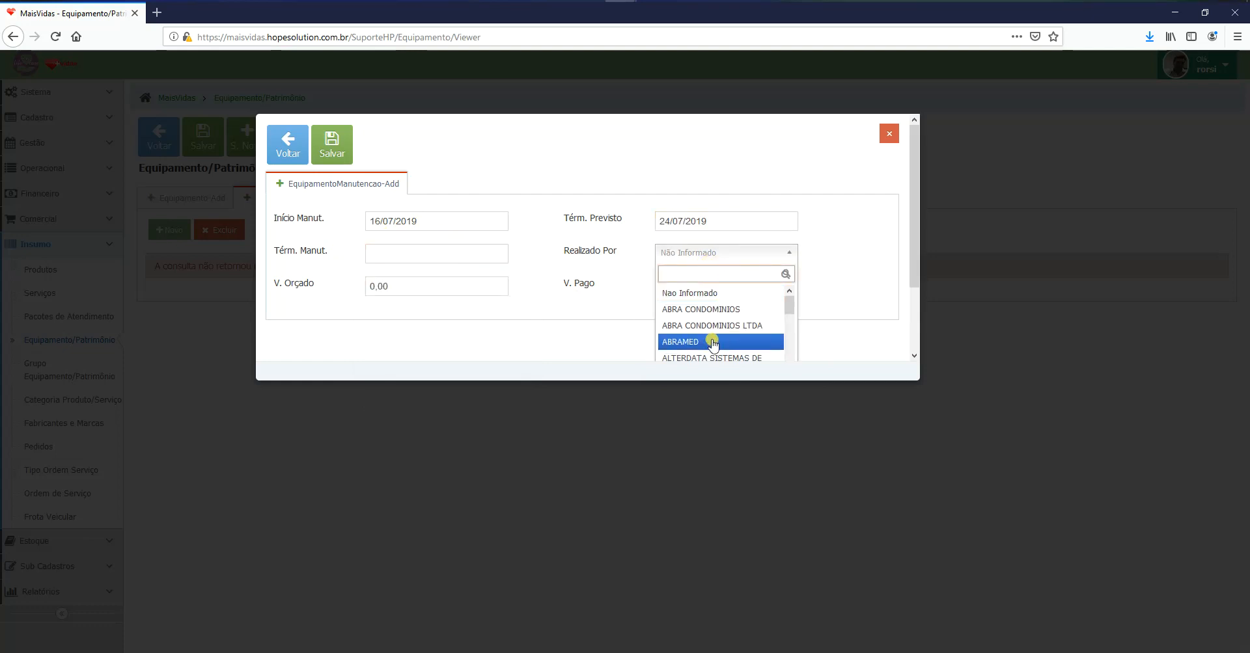
pyautogui.click(689, 340)
pyautogui.click(472, 291)
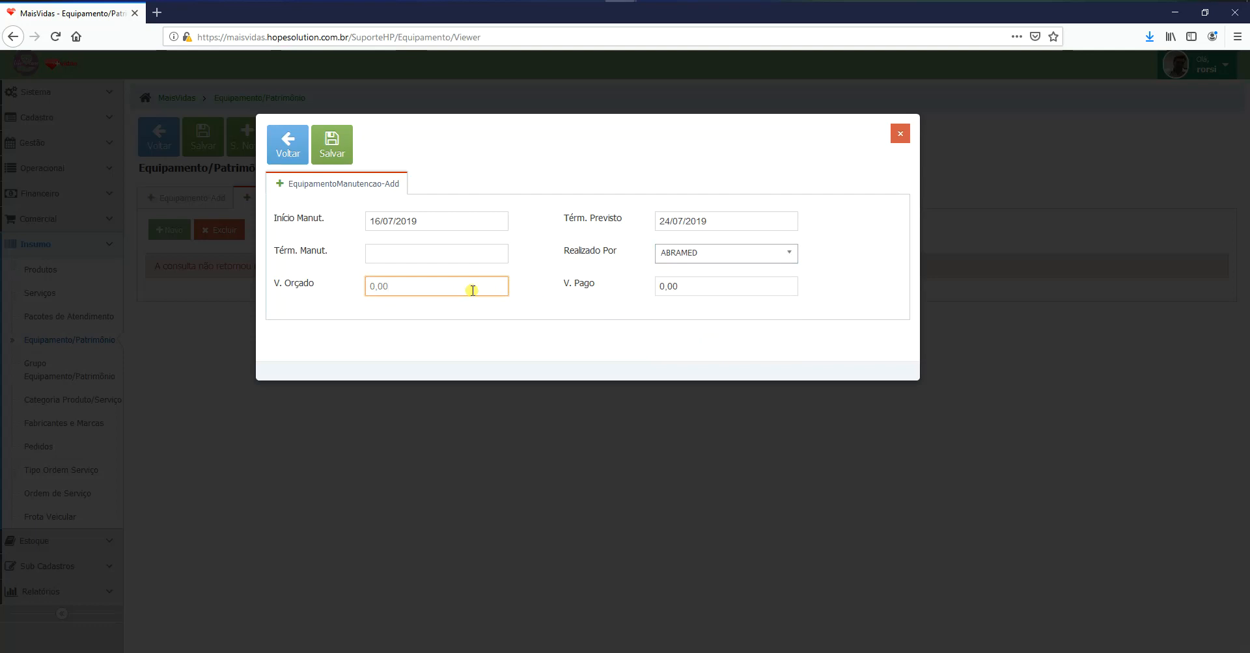
pyautogui.press('BackSpace')
pyautogui.press('BackSpace')
pyautogui.press('BackSpace')
pyautogui.press('BackSpace')
pyautogui.write('45')
pyautogui.click(333, 149)
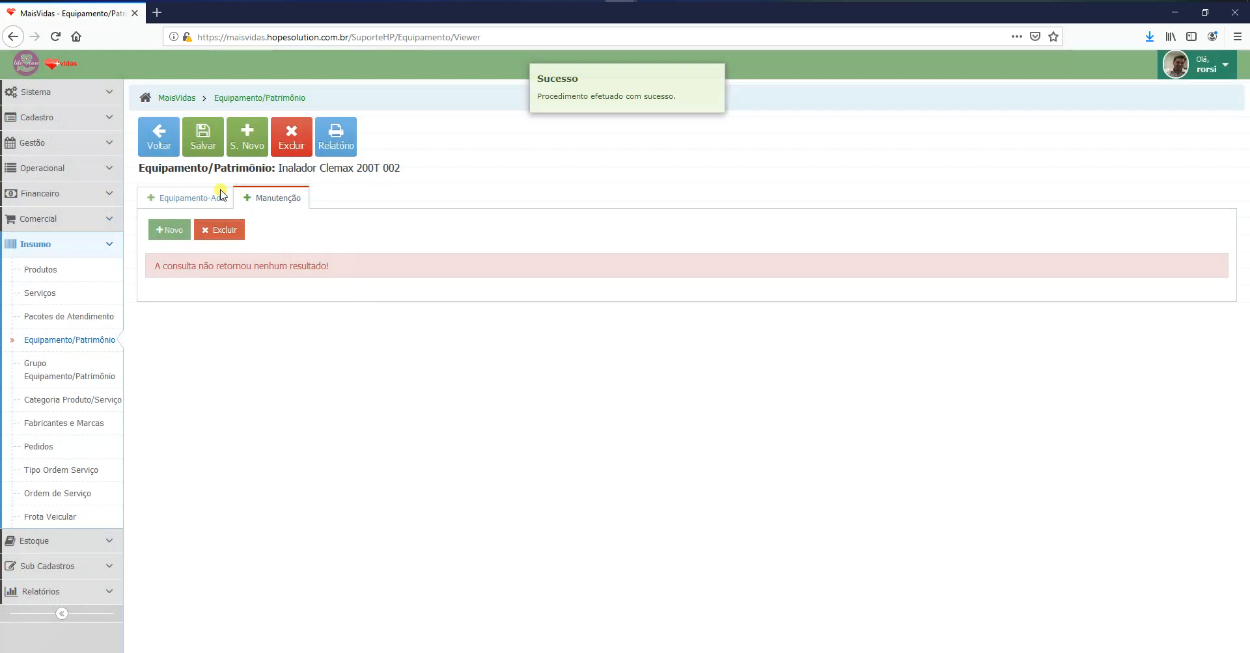
# - Return to the Equipamento/Patrimônio list and reopen the Inalador Clemax 200T 002 record
pyautogui.click(195, 197)
pyautogui.click(156, 136)
pyautogui.click(1207, 410)
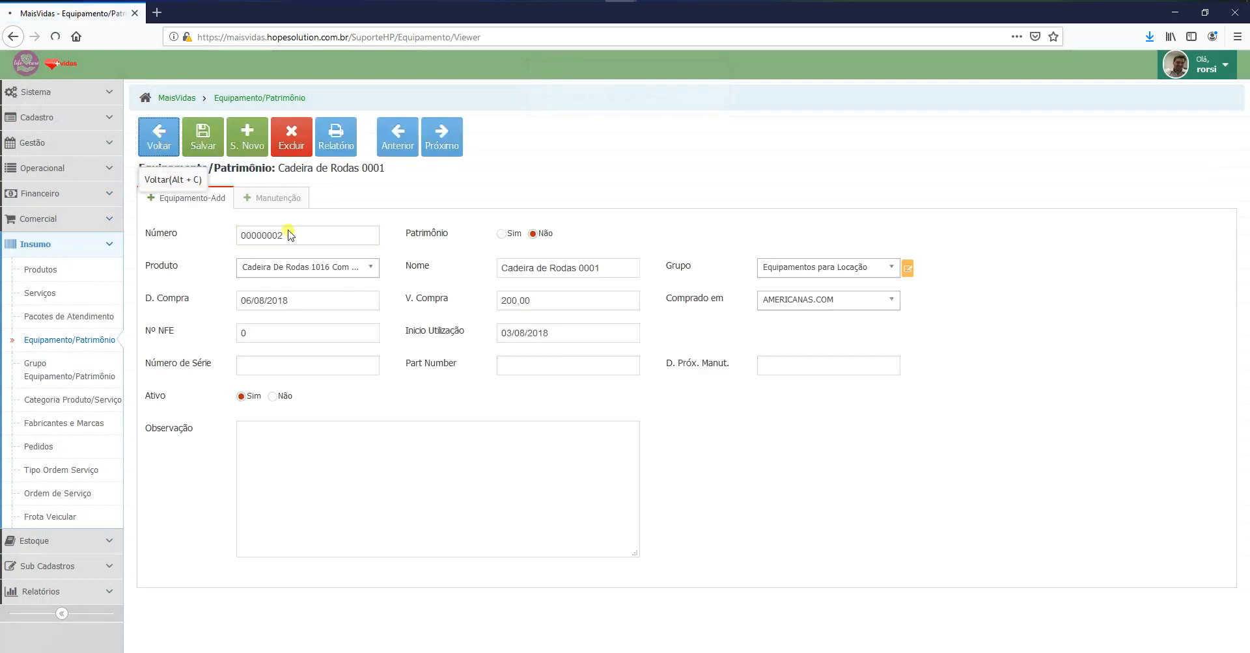
pyautogui.click(170, 151)
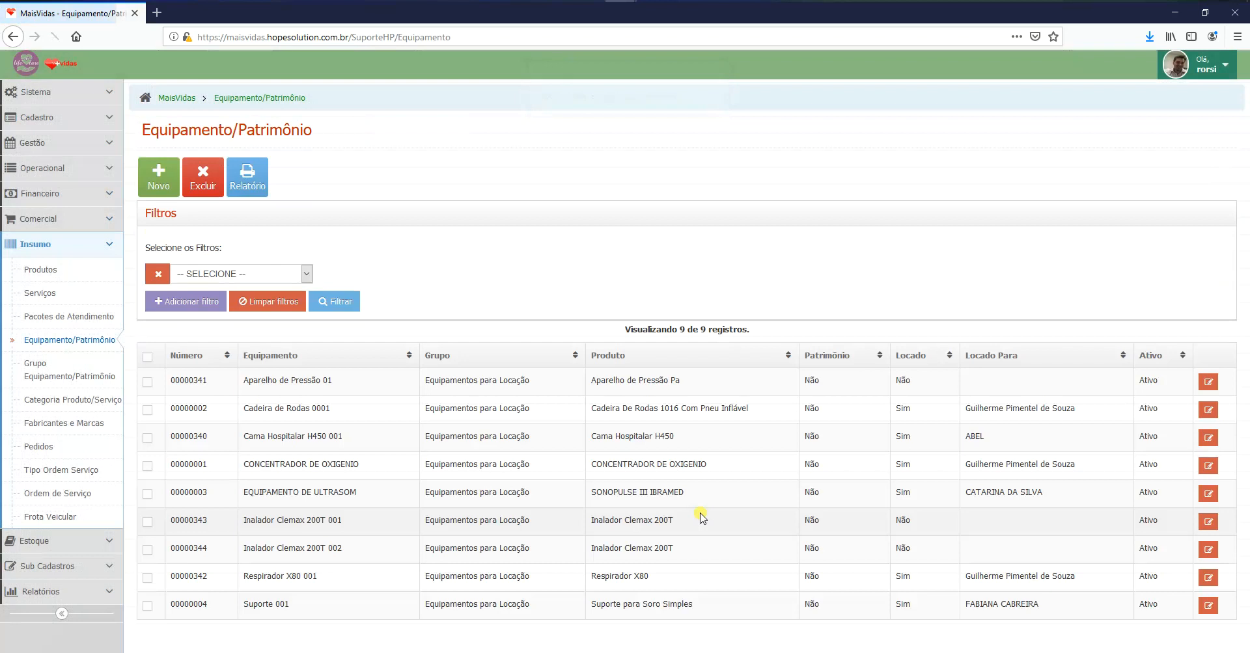
pyautogui.click(1208, 550)
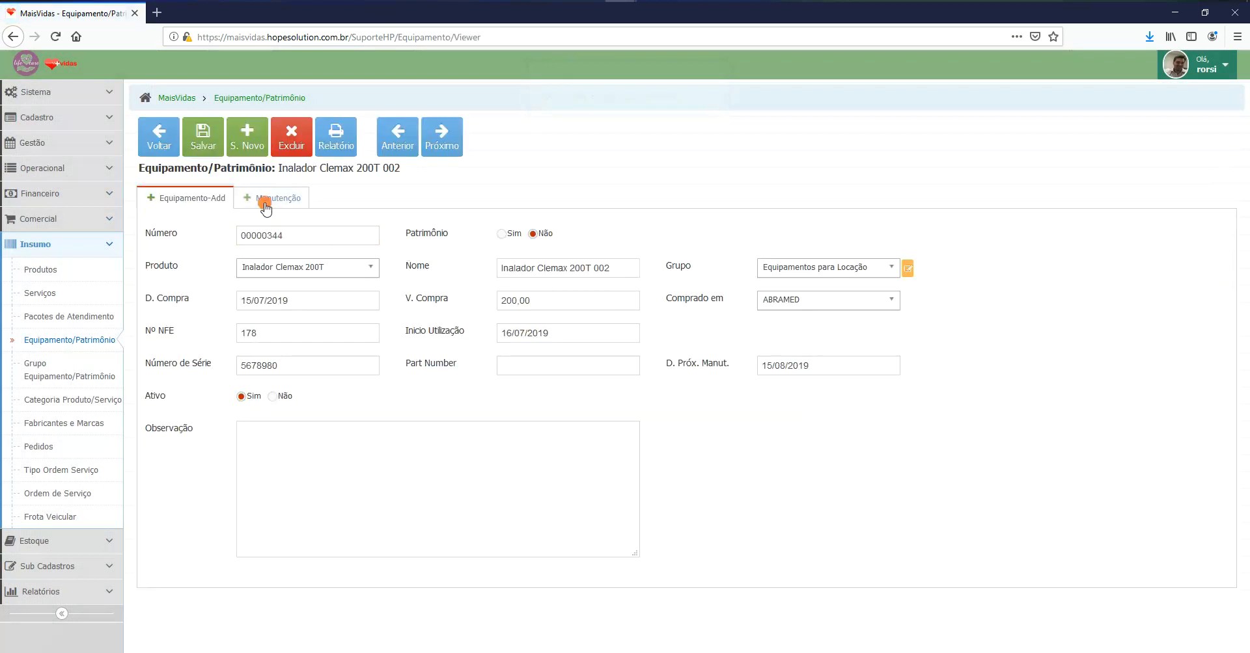
# - Edit unit 002's maintenance entry: set Térm. Manut. to 16/07/2019 and V. Pago to 50, and save it
pyautogui.click(267, 197)
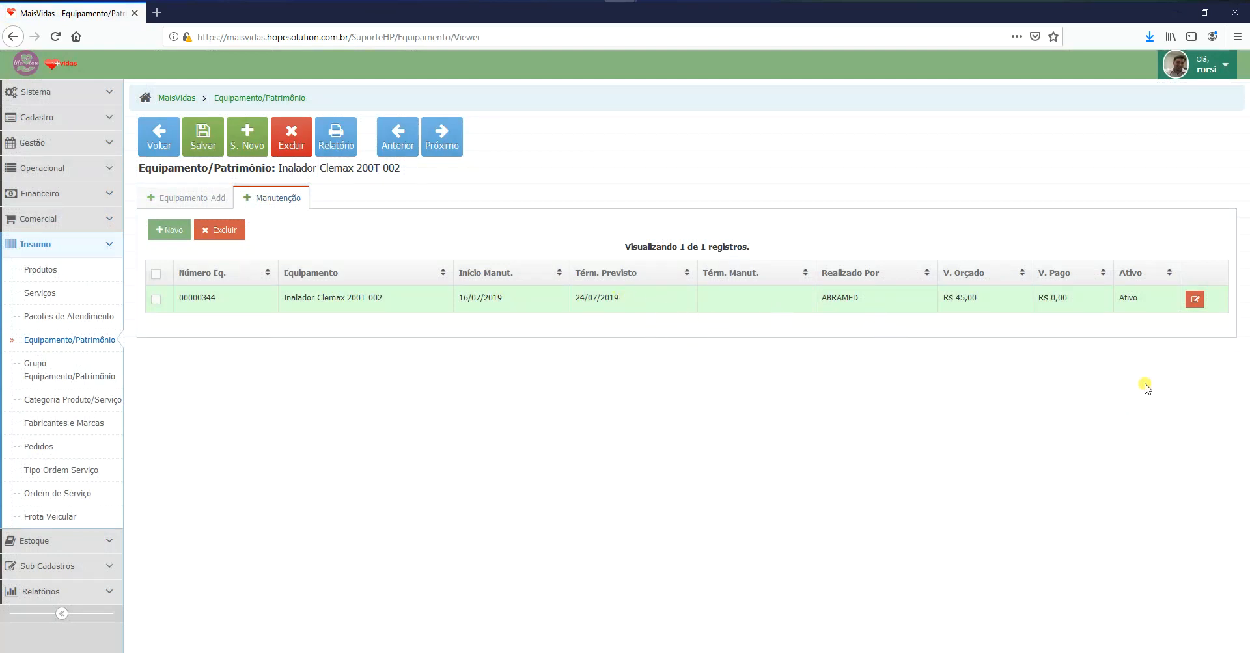
pyautogui.click(1196, 301)
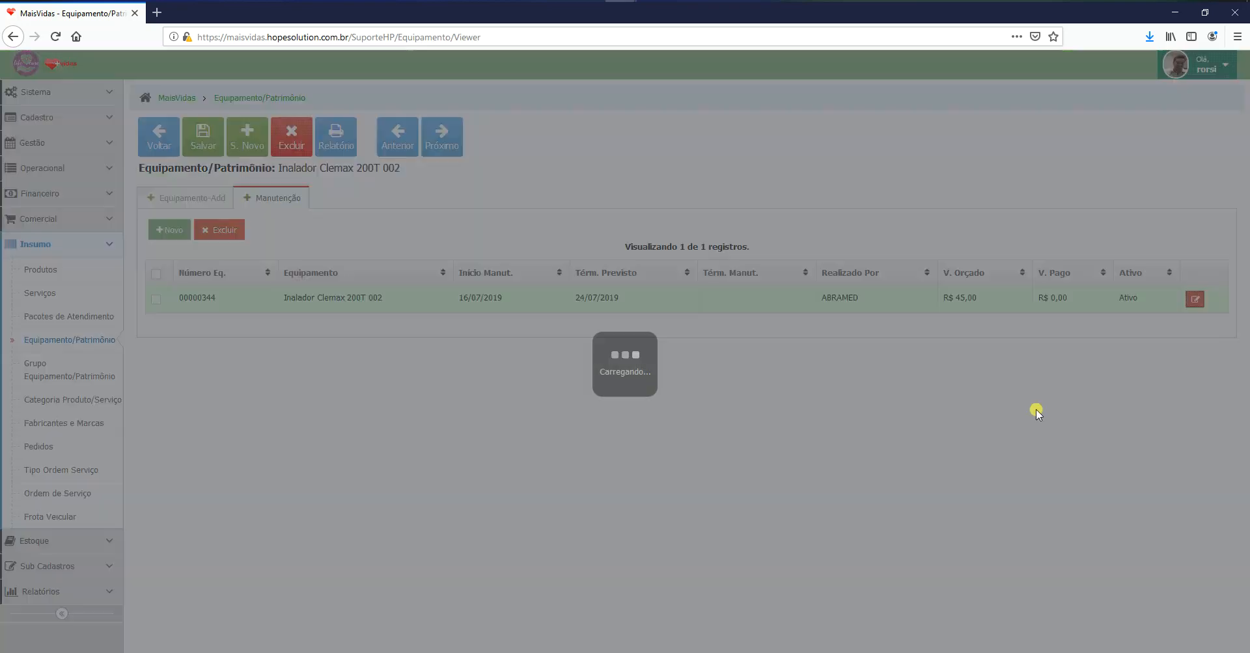
pyautogui.click(441, 251)
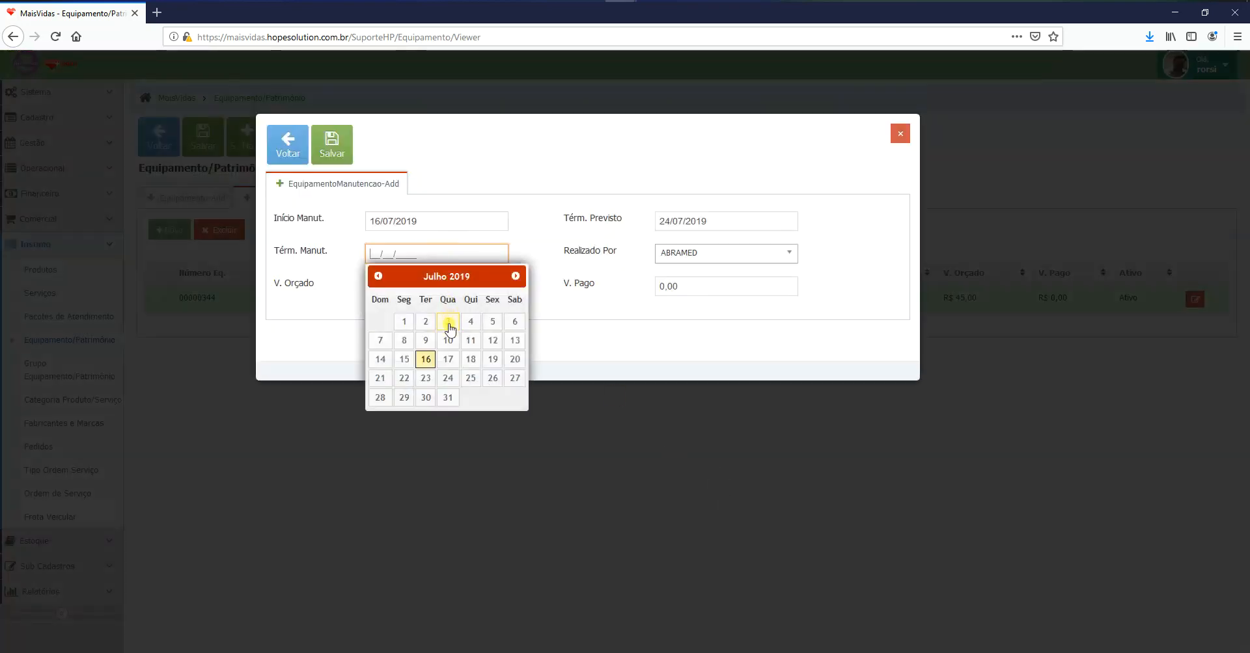
pyautogui.click(425, 359)
pyautogui.click(733, 291)
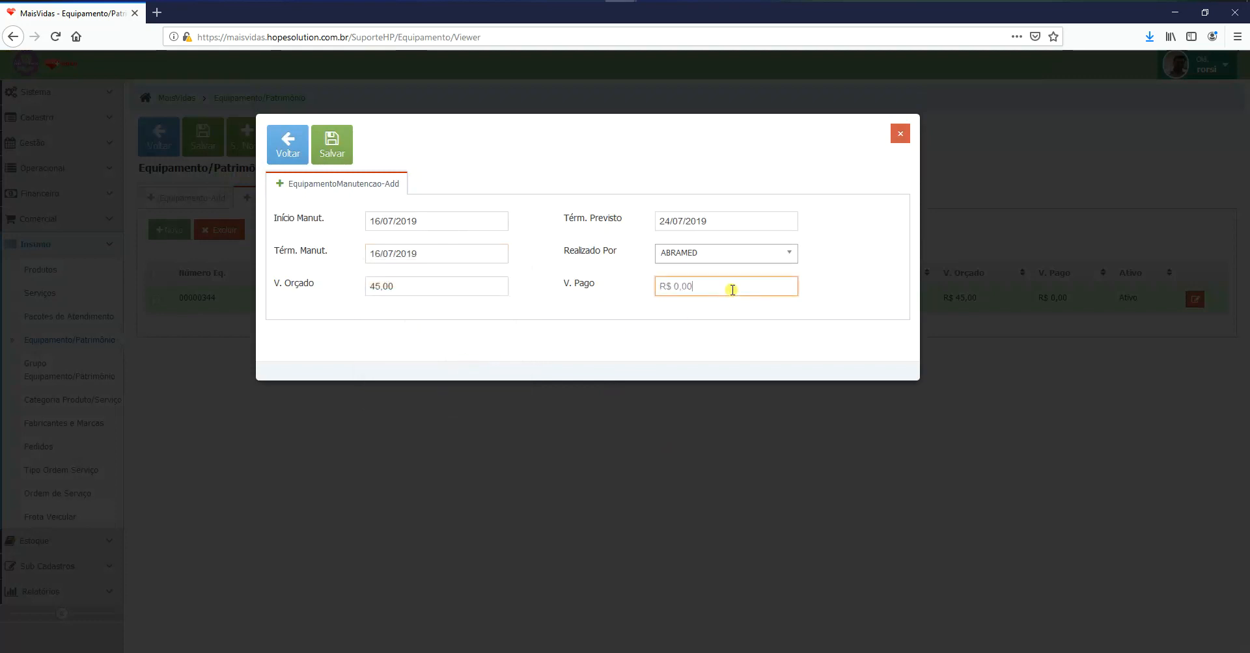
pyautogui.write('50')
pyautogui.click(331, 144)
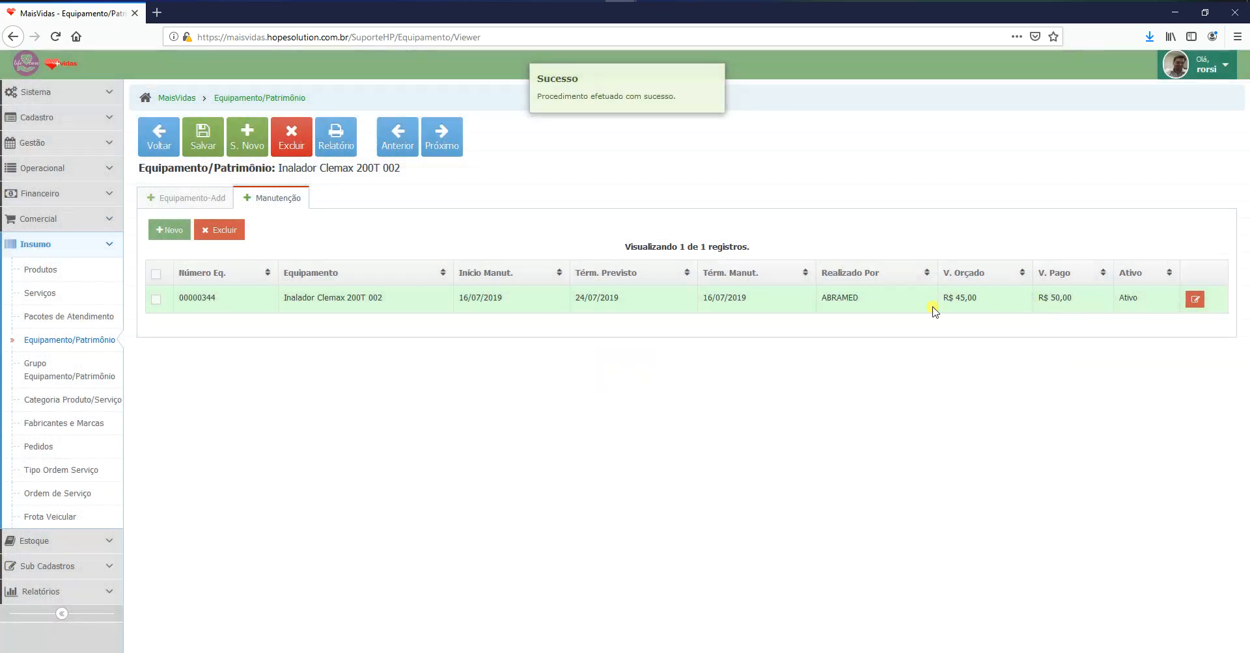
# - Compare V. Orçado with V. Pago, and Térm. Previsto with Térm. Manut., in the maintenance entry
pyautogui.moveTo(980, 299); pyautogui.dragTo(943, 299)
pyautogui.moveTo(1081, 300); pyautogui.dragTo(1028, 298)
pyautogui.click(1024, 368)
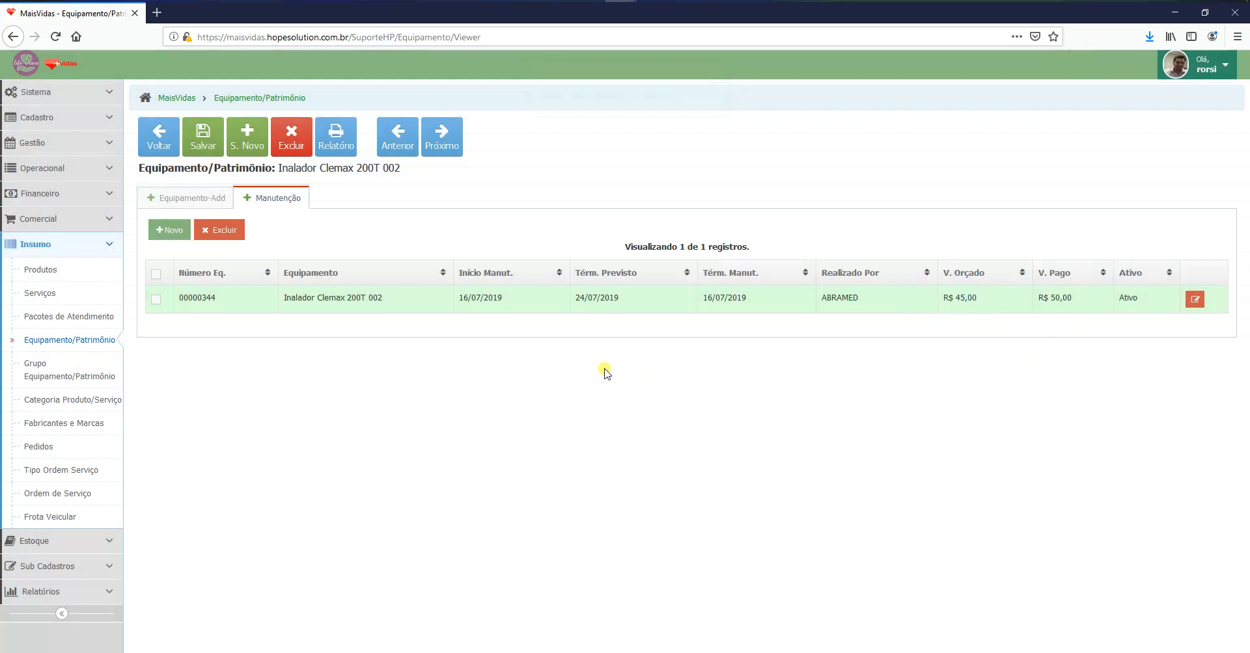
pyautogui.moveTo(617, 299); pyautogui.dragTo(550, 297)
pyautogui.click(733, 298)
pyautogui.moveTo(754, 301); pyautogui.dragTo(694, 298)
# - Delete the maintenance entry of Inalador Clemax 200T 002
pyautogui.click(156, 275)
pyautogui.click(229, 230)
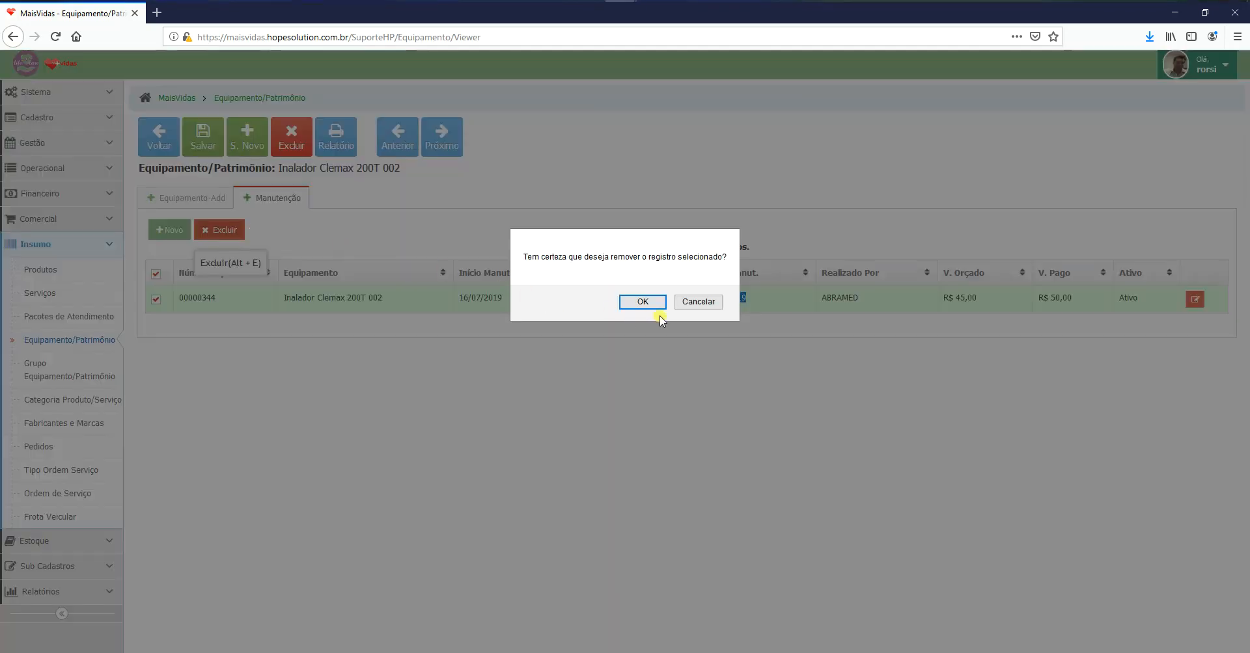
pyautogui.click(657, 301)
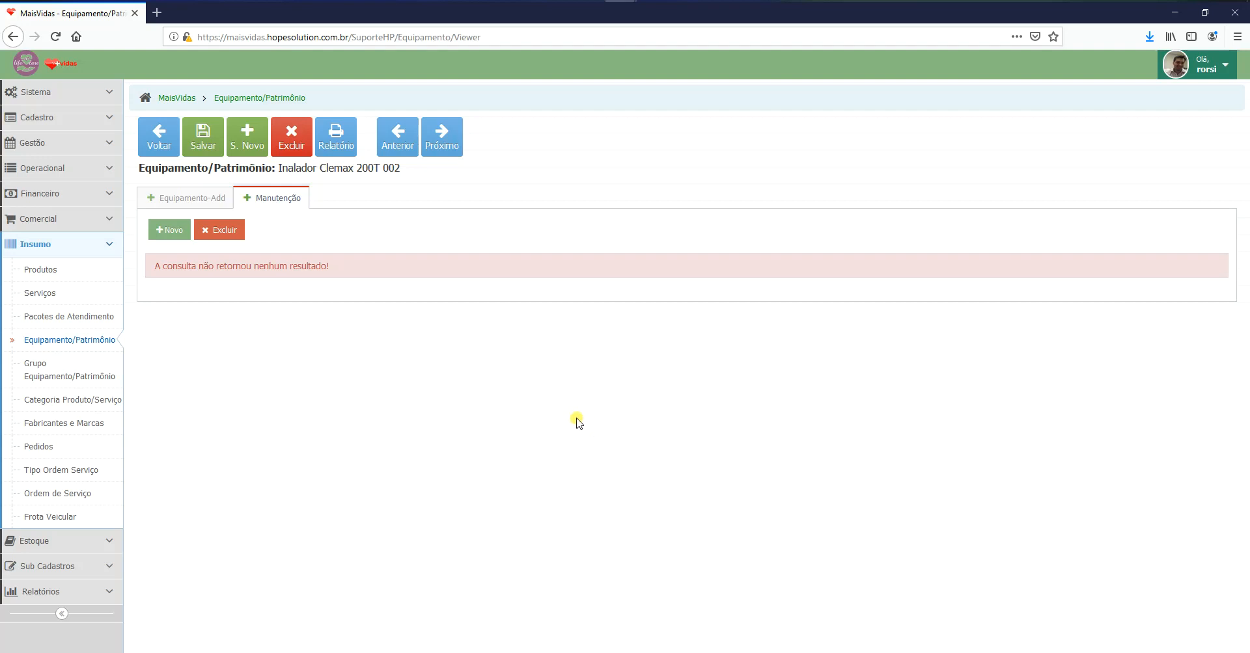
# - Open the first patient in the Pacientes register and show the patient's Solicitações Equipamentos
pyautogui.click(96, 123)
pyautogui.click(53, 168)
pyautogui.scroll(-2, 598, 287)
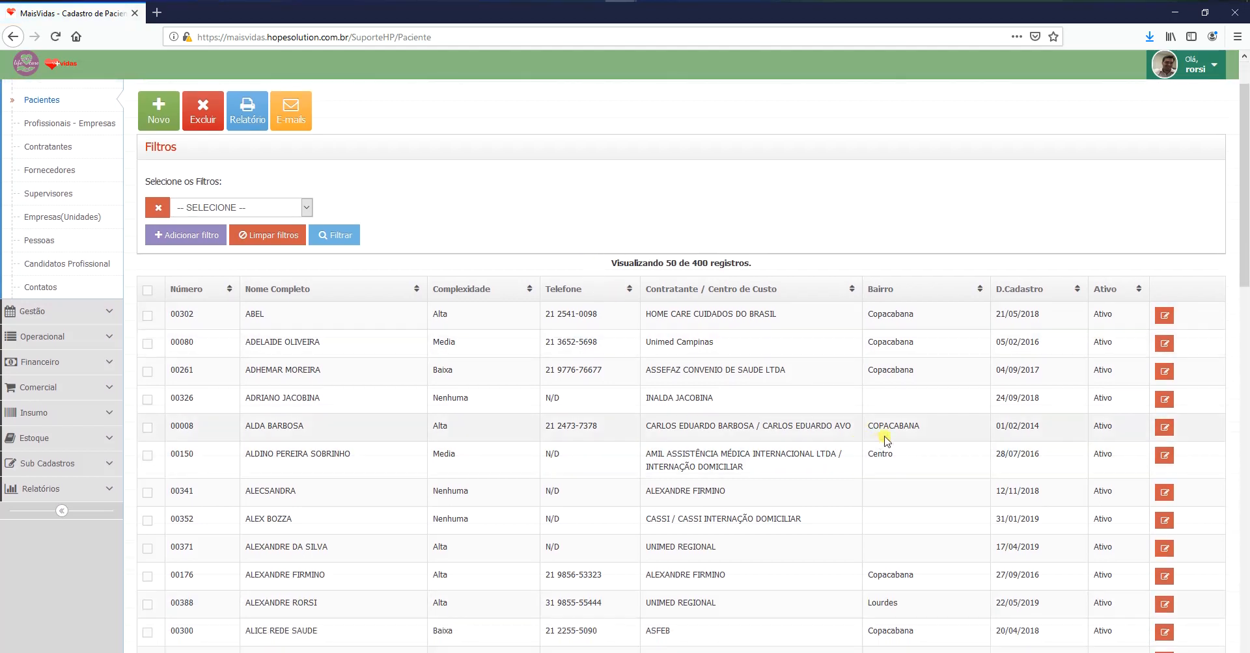
pyautogui.click(1163, 316)
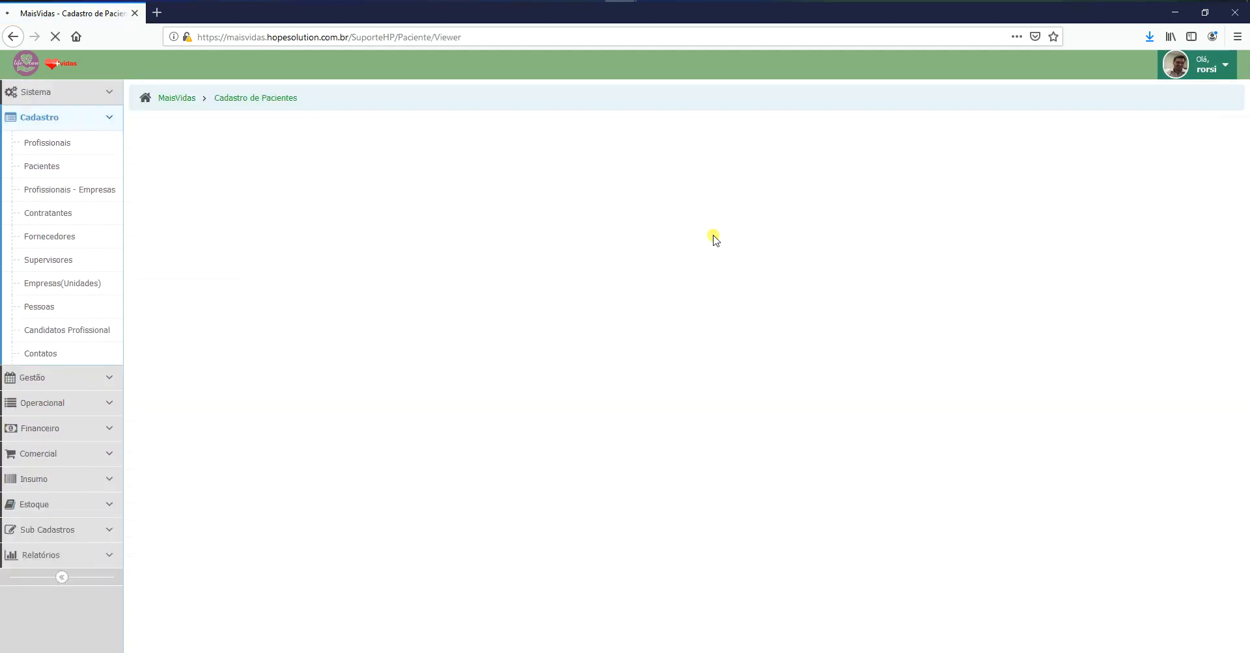
pyautogui.click(589, 217)
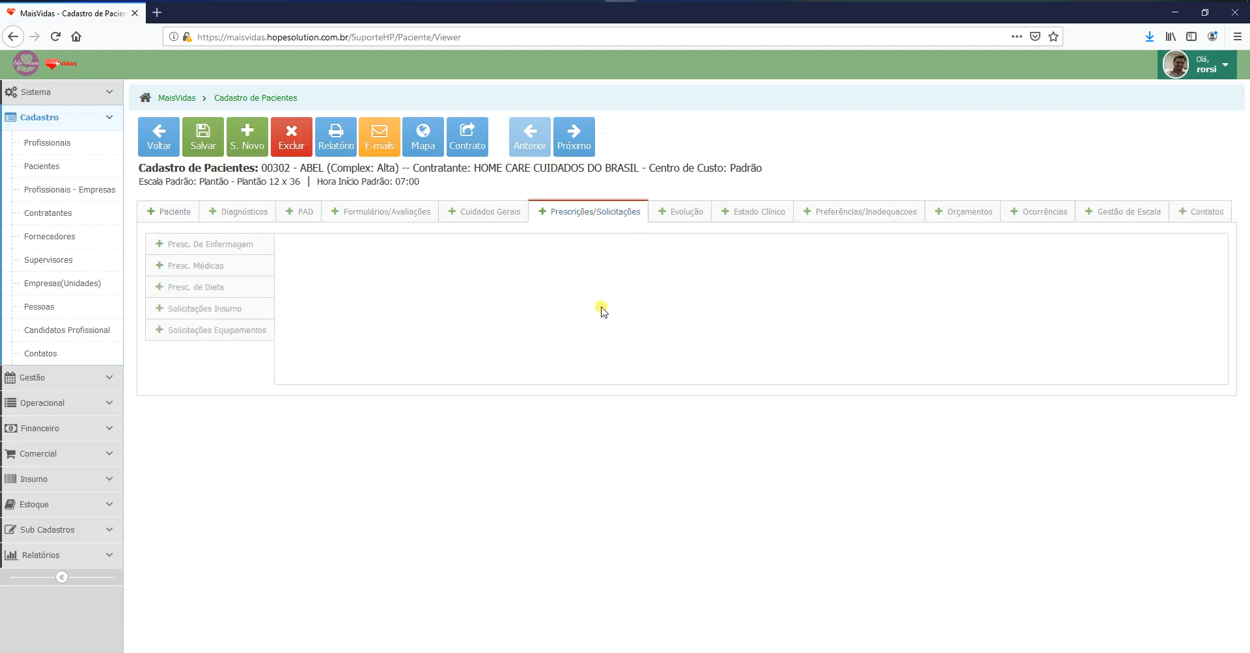
pyautogui.click(215, 337)
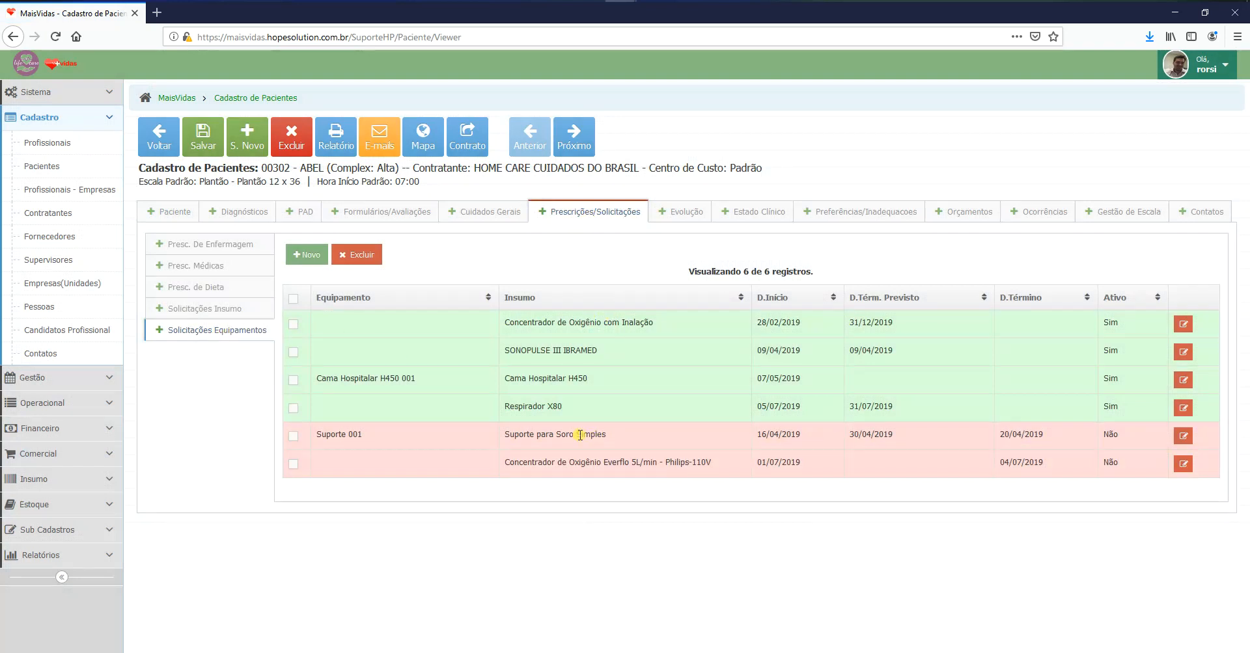
# - Start an equipment request for Inalador Clemax 200T 001 with Início 16/07/2019, leaving Término Previsto blank
pyautogui.click(312, 257)
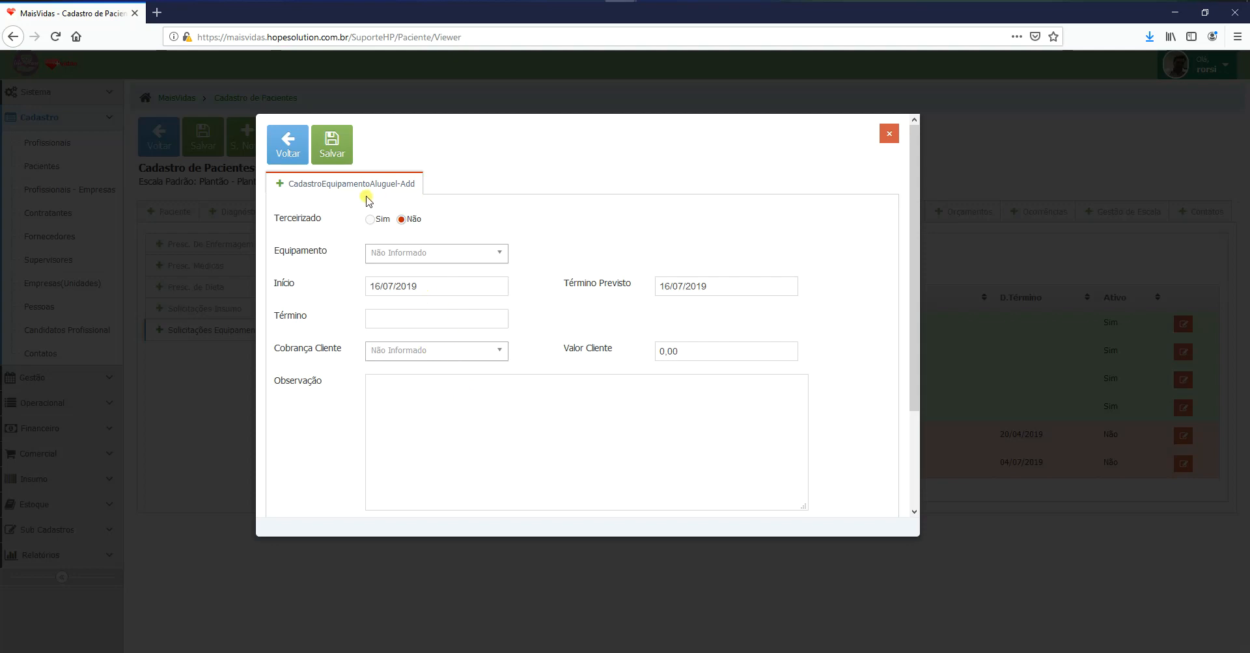
pyautogui.click(480, 255)
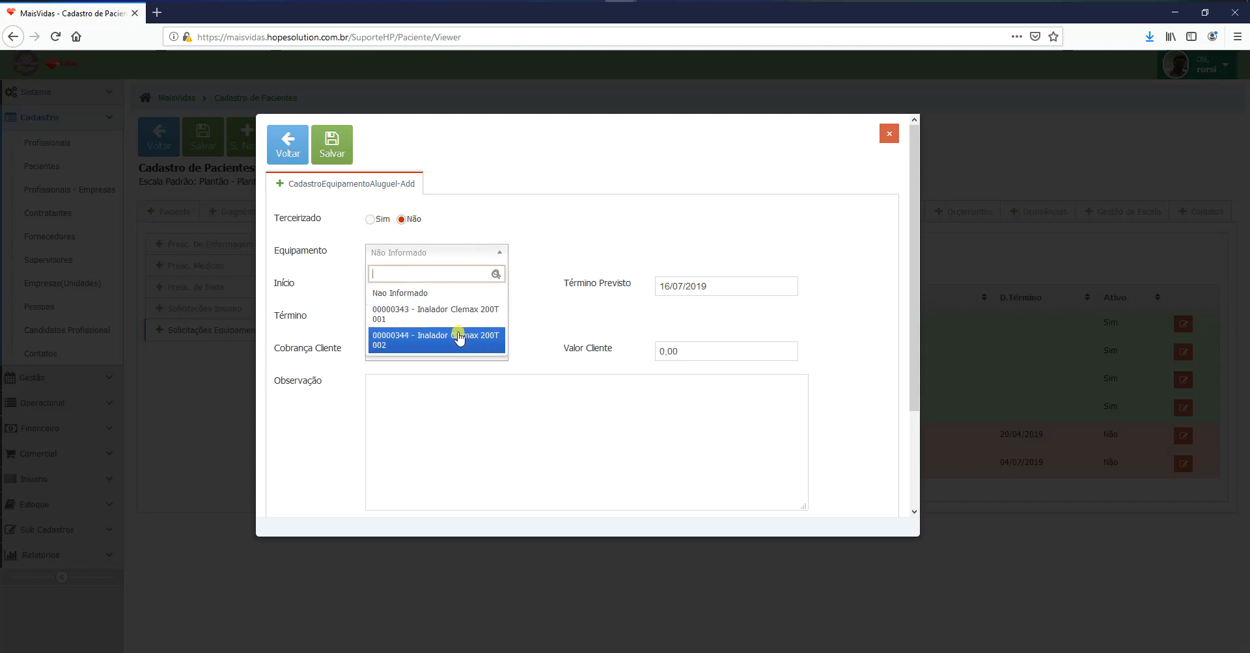
pyautogui.click(419, 316)
pyautogui.click(446, 287)
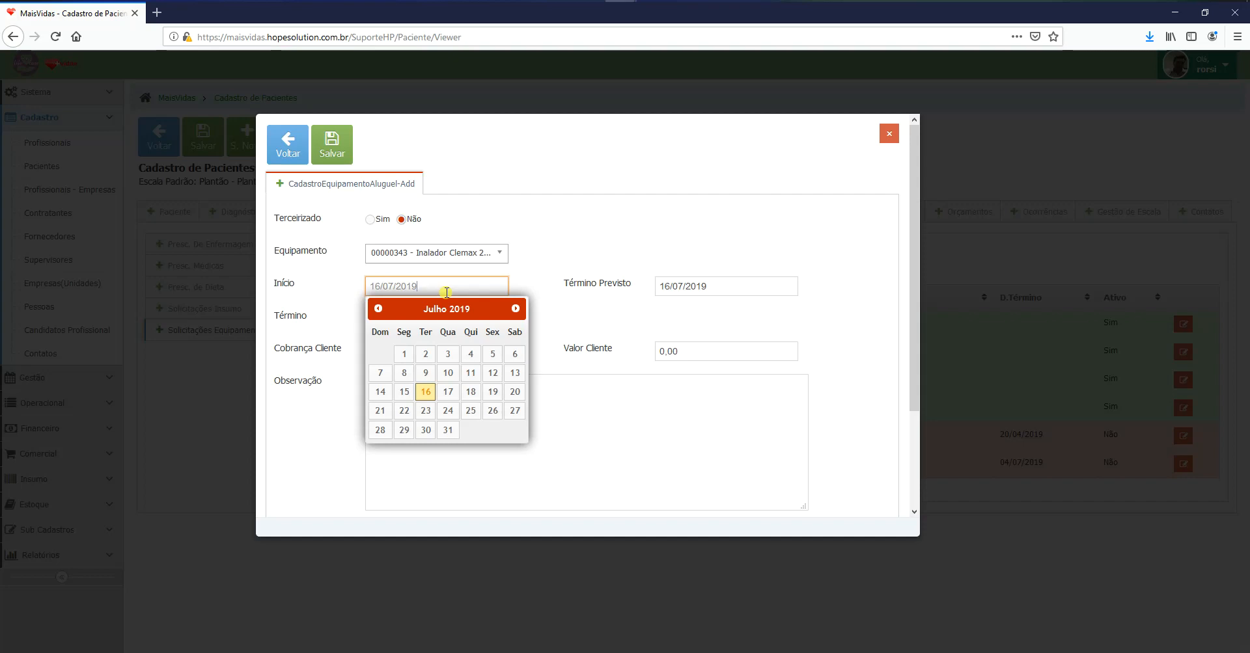
pyautogui.click(593, 315)
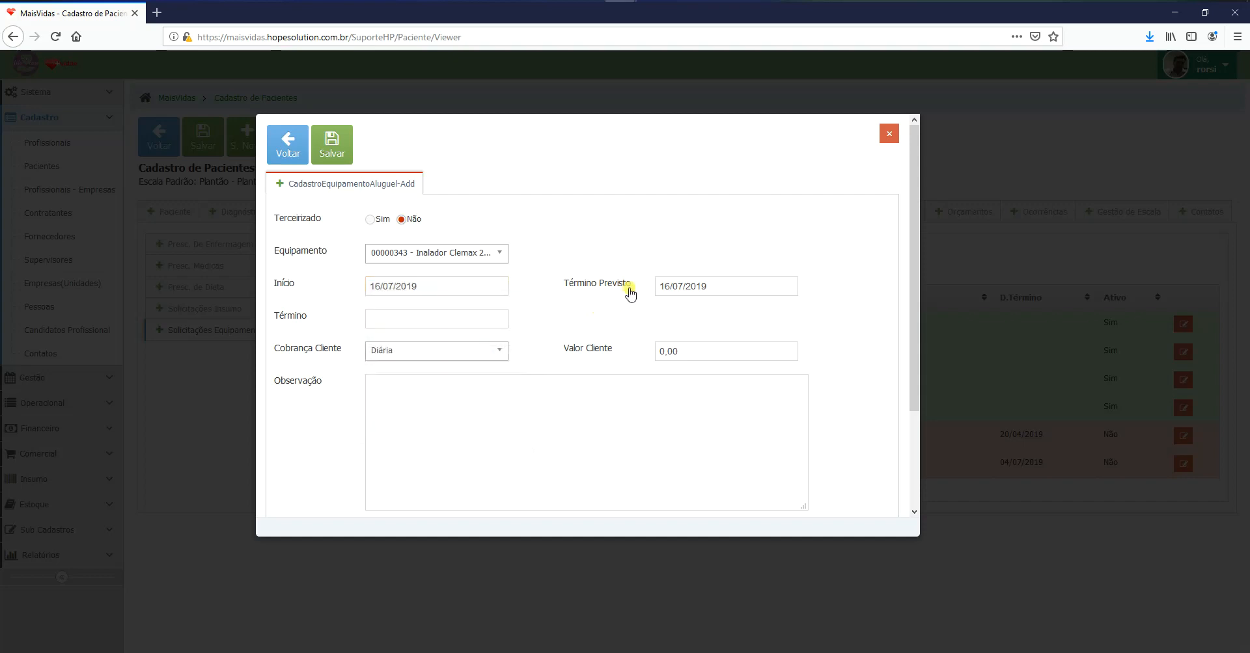
pyautogui.click(722, 287)
pyautogui.press('BackSpace')
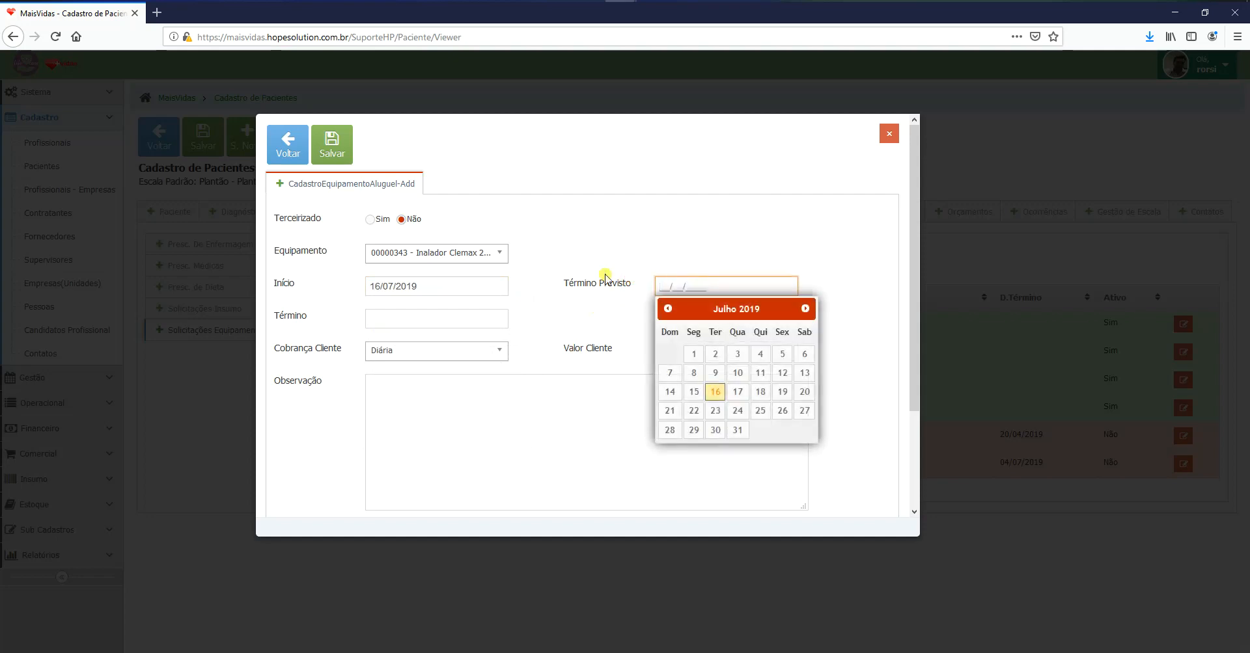
pyautogui.click(548, 305)
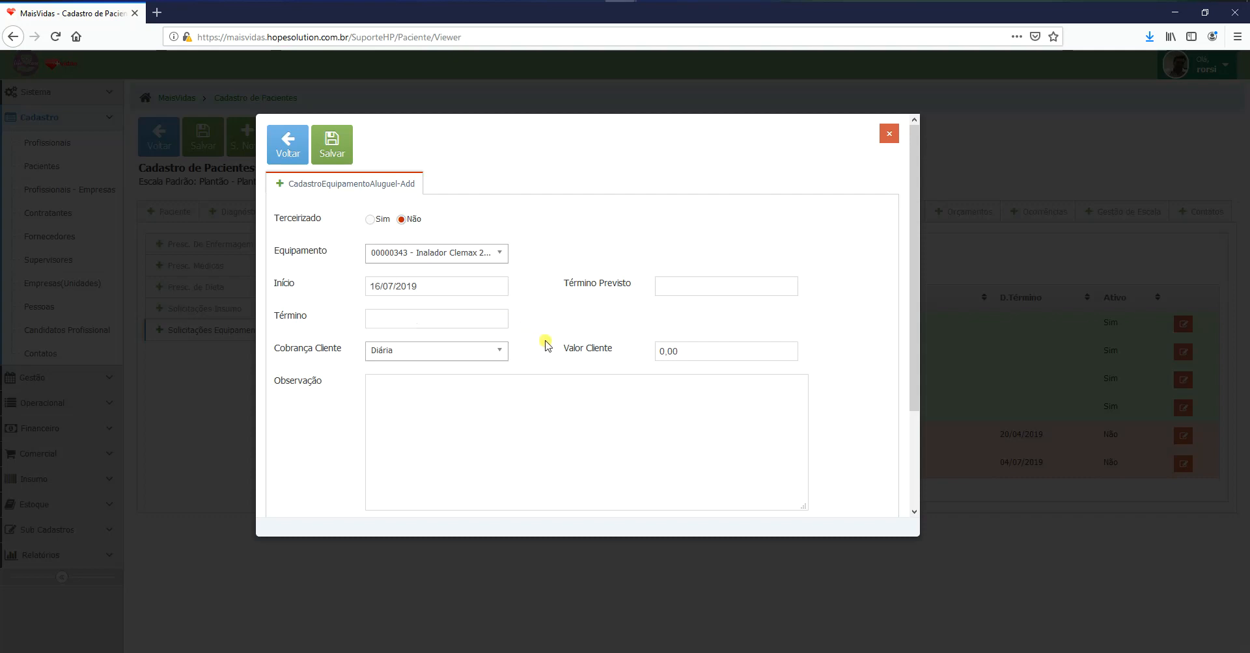
# - Review the Cobrança Cliente and Equipamento choices, keeping Diária and Inalador Clemax 200T 001 selected
pyautogui.click(499, 352)
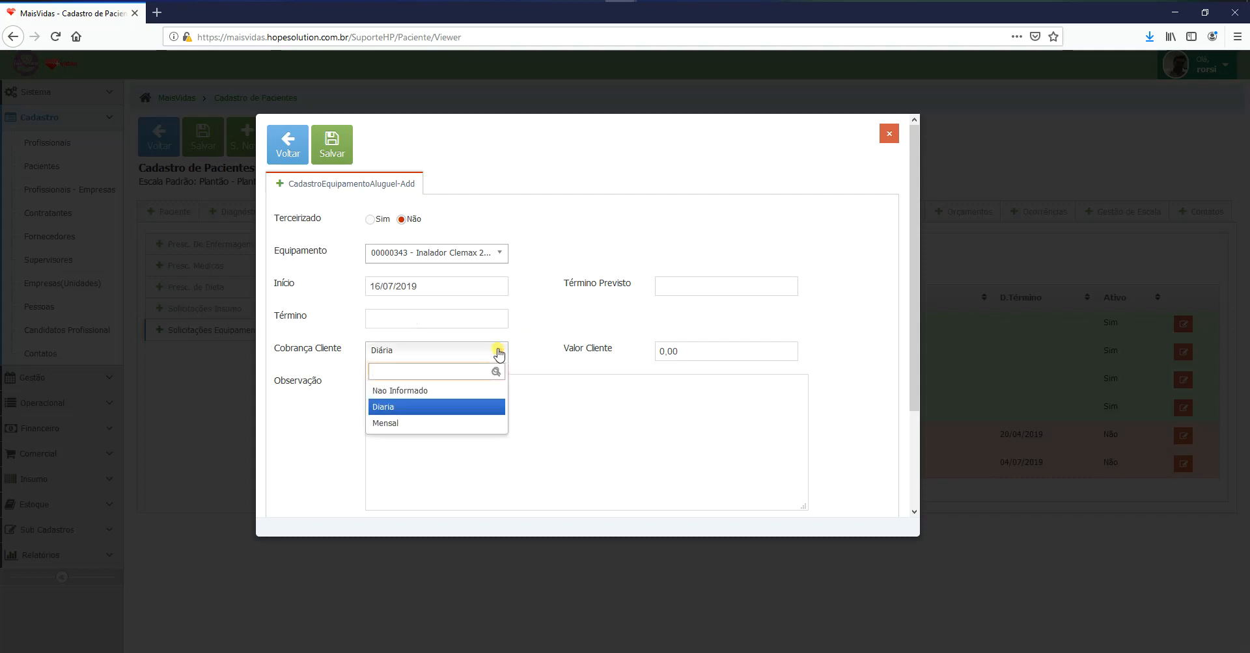
pyautogui.click(499, 352)
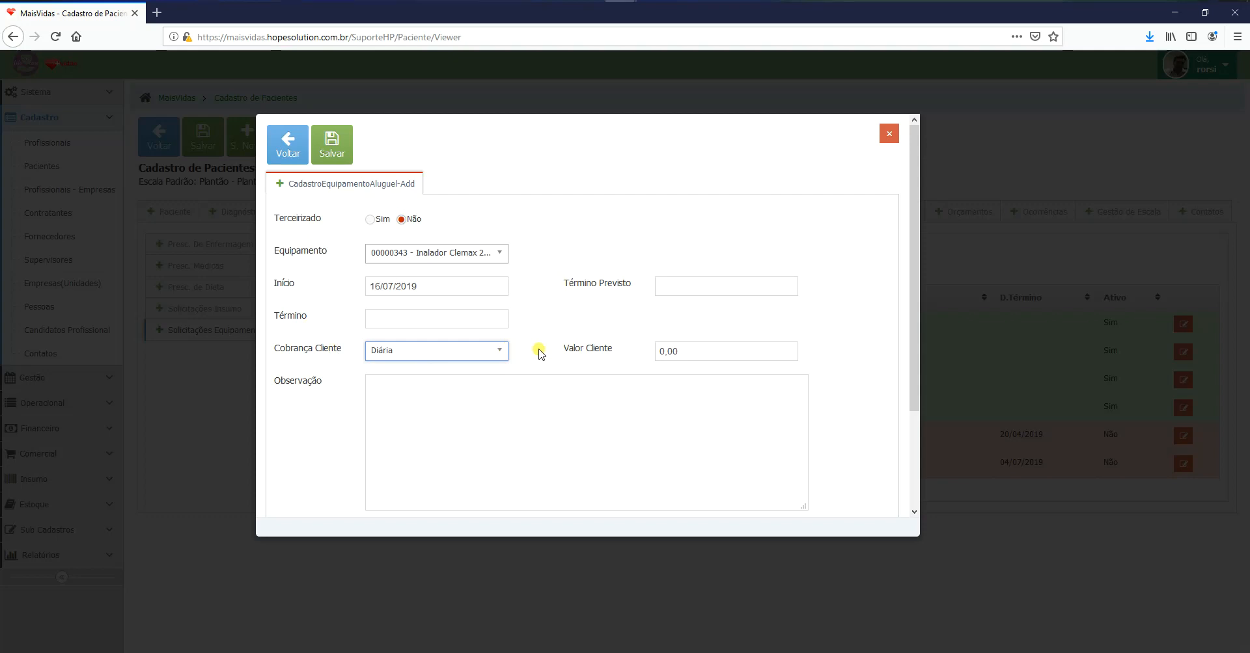
pyautogui.click(485, 257)
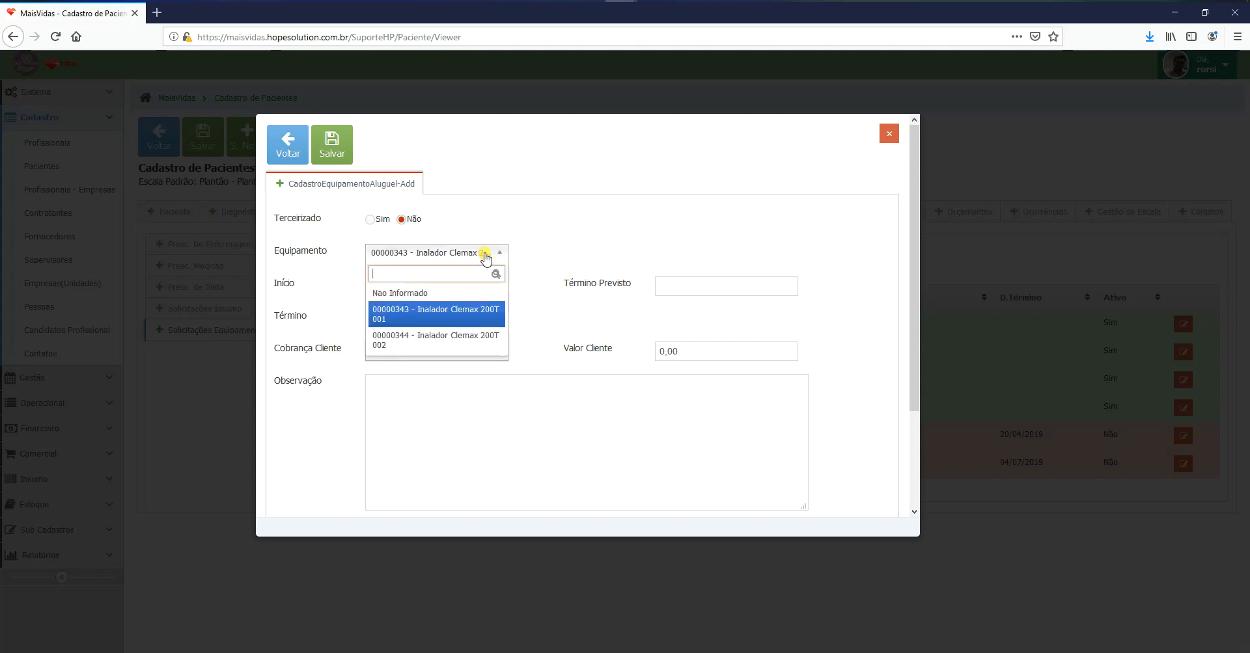
pyautogui.click(486, 257)
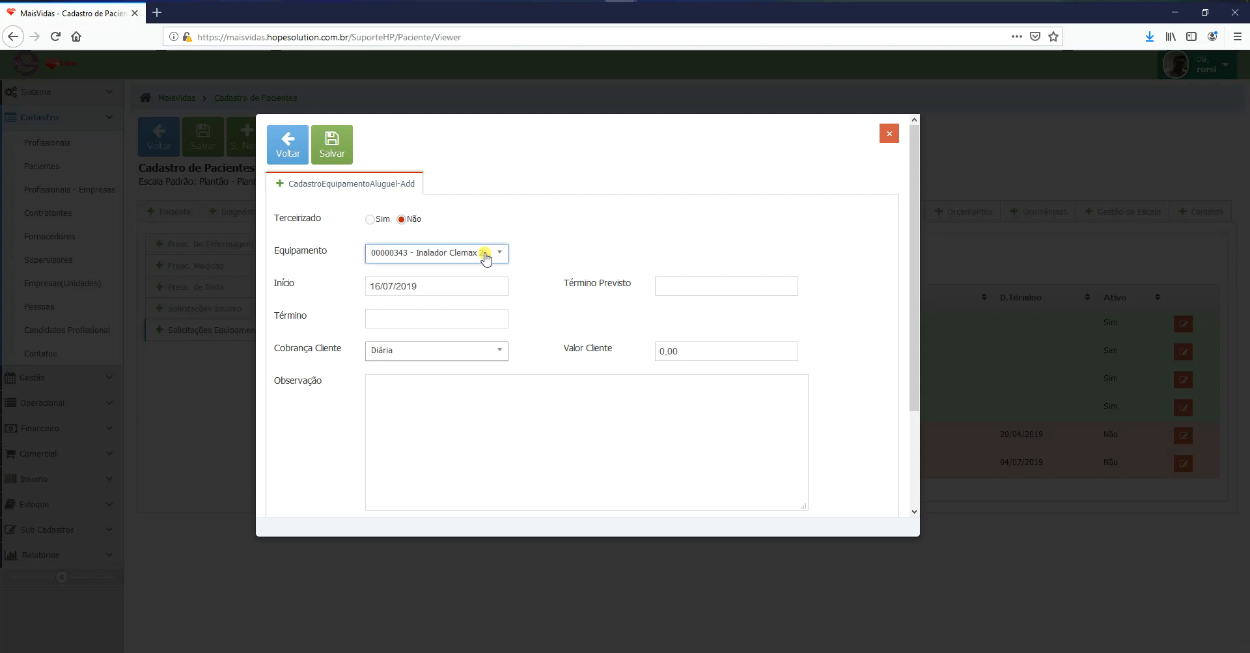
pyautogui.click(485, 258)
pyautogui.click(463, 339)
pyautogui.click(480, 254)
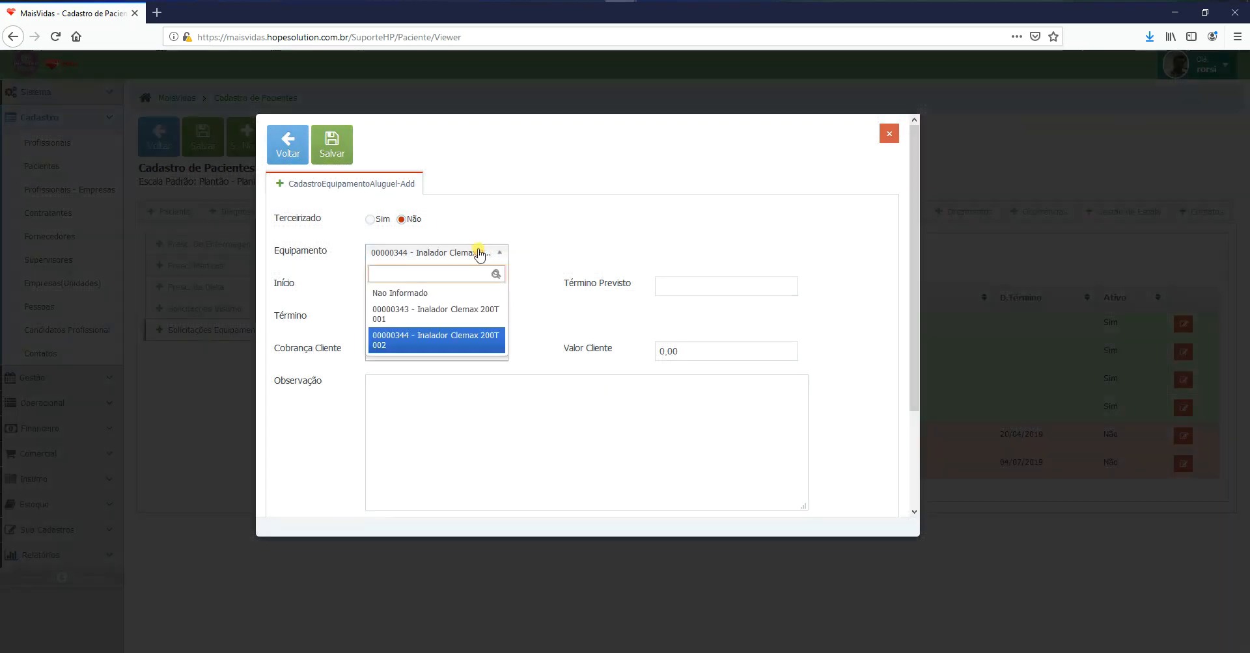
pyautogui.click(449, 311)
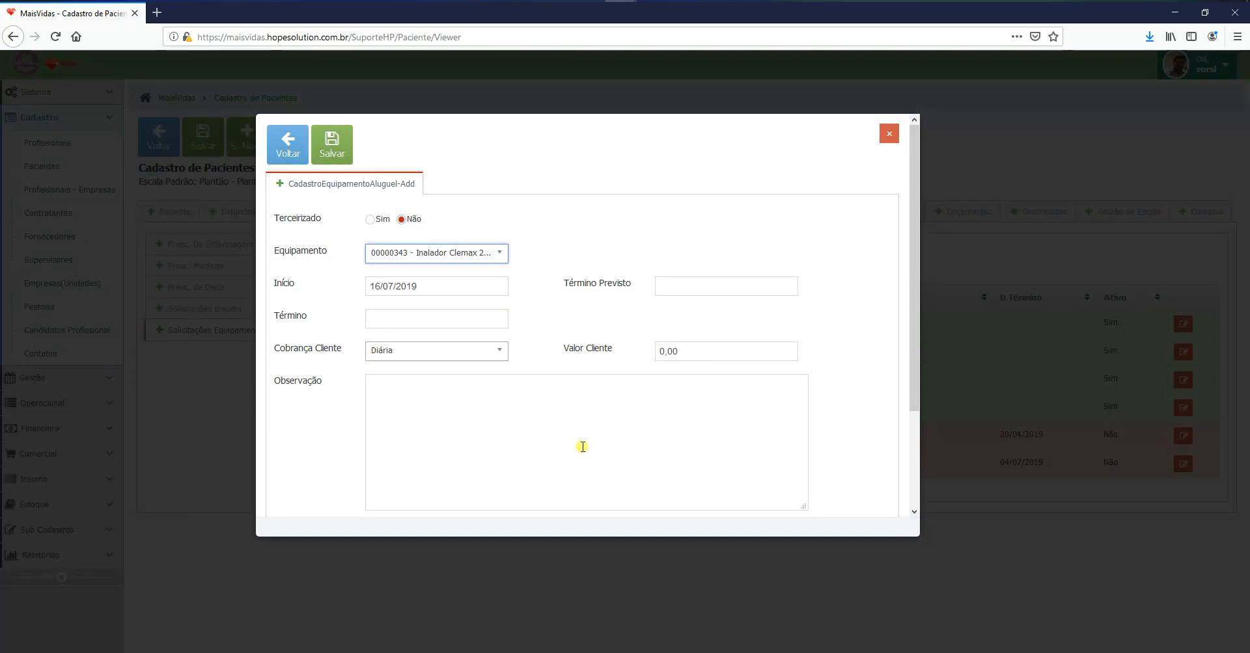
# - Set the request's Valor Cliente to 5,00, leave Observação blank, and save the equipment request
pyautogui.click(724, 358)
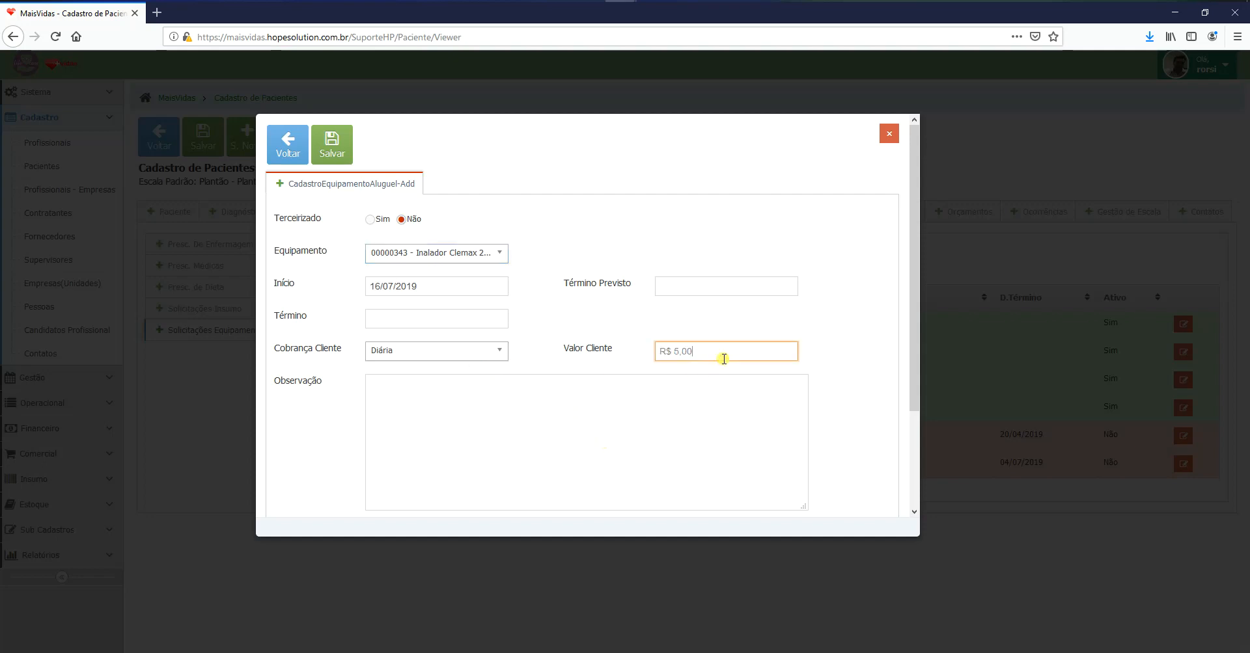
pyautogui.click(474, 384)
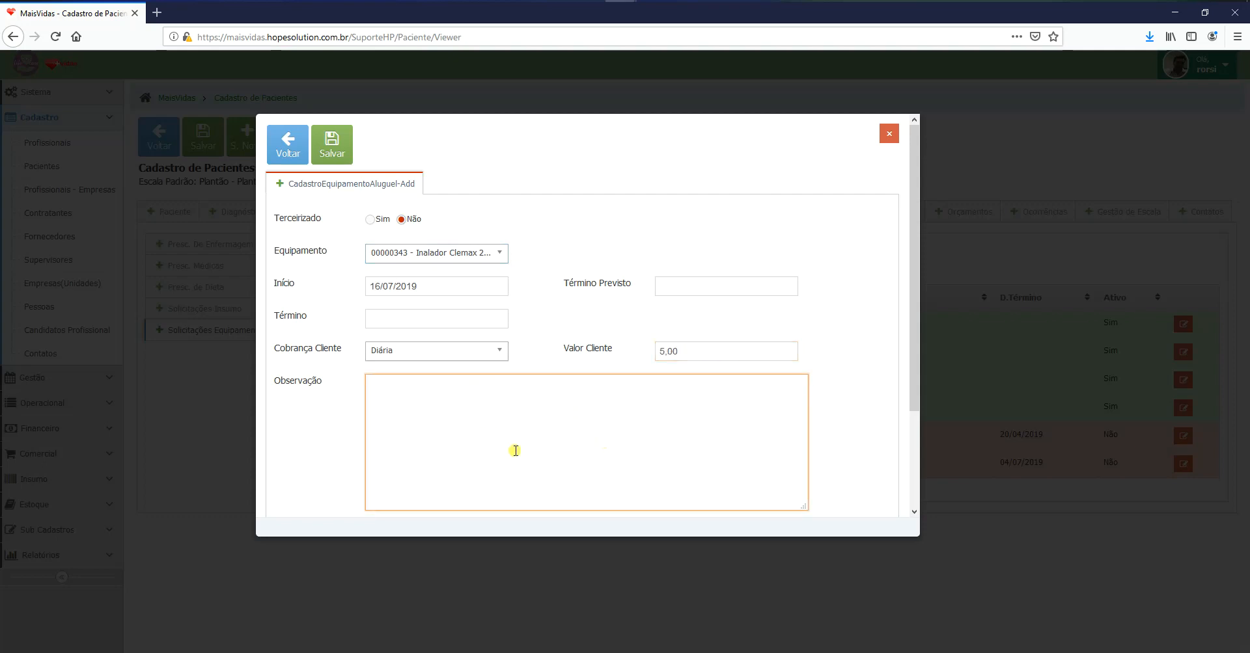
pyautogui.click(332, 145)
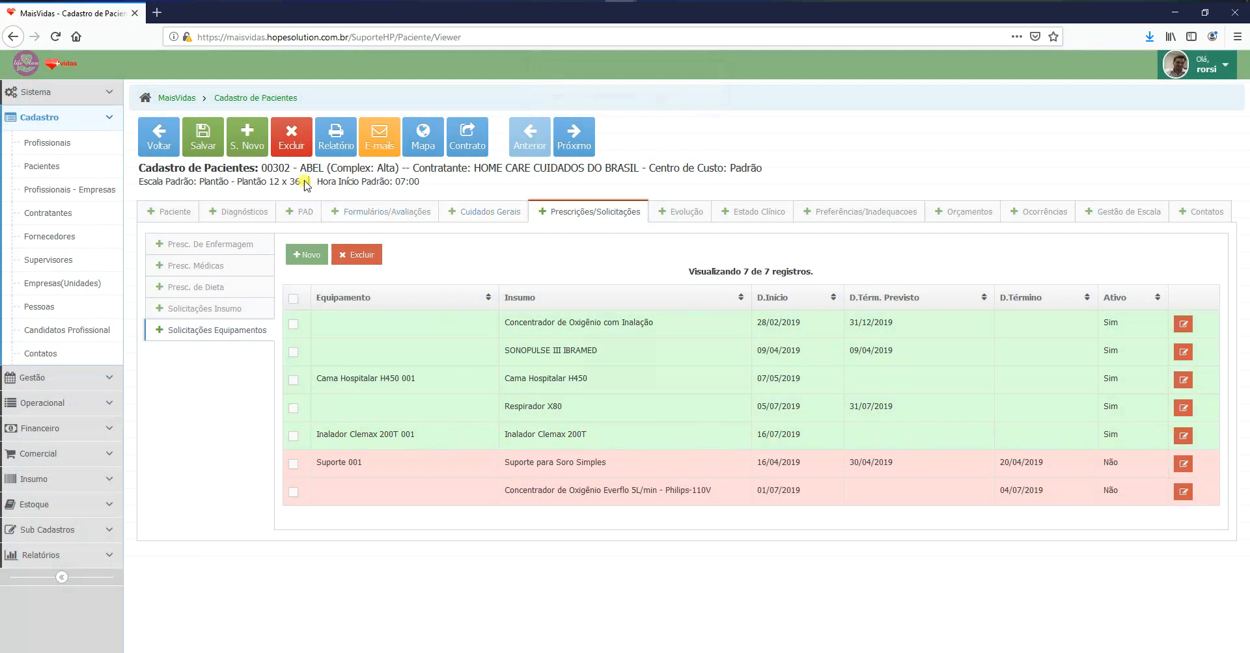
# - Open the patient's contract and set its Tabela de Preços under Faturamento to AMIL
pyautogui.click(468, 143)
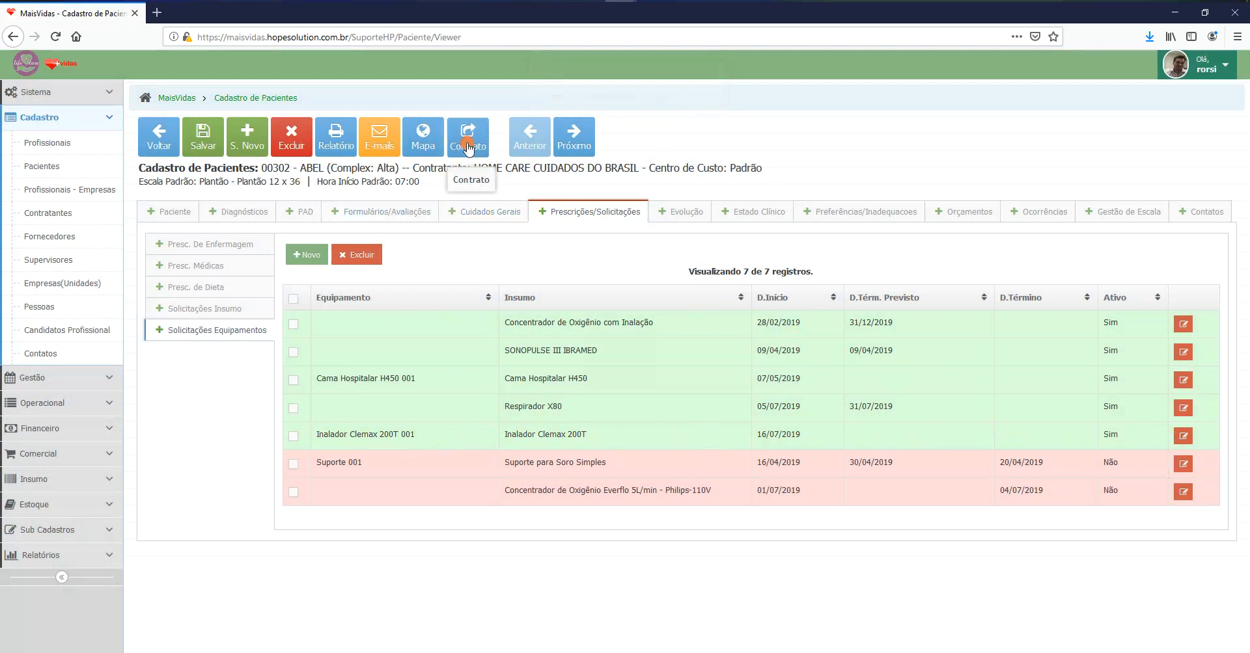
pyautogui.click(710, 268)
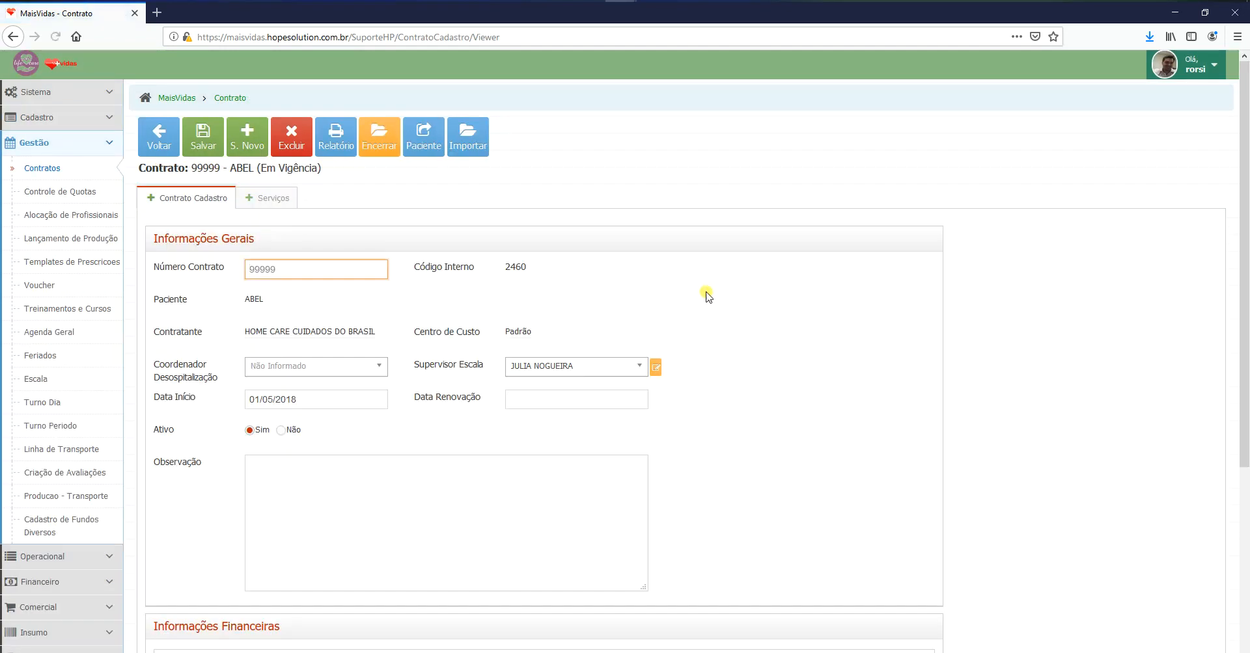
pyautogui.scroll(-3, 732, 349)
pyautogui.scroll(-1, 732, 350)
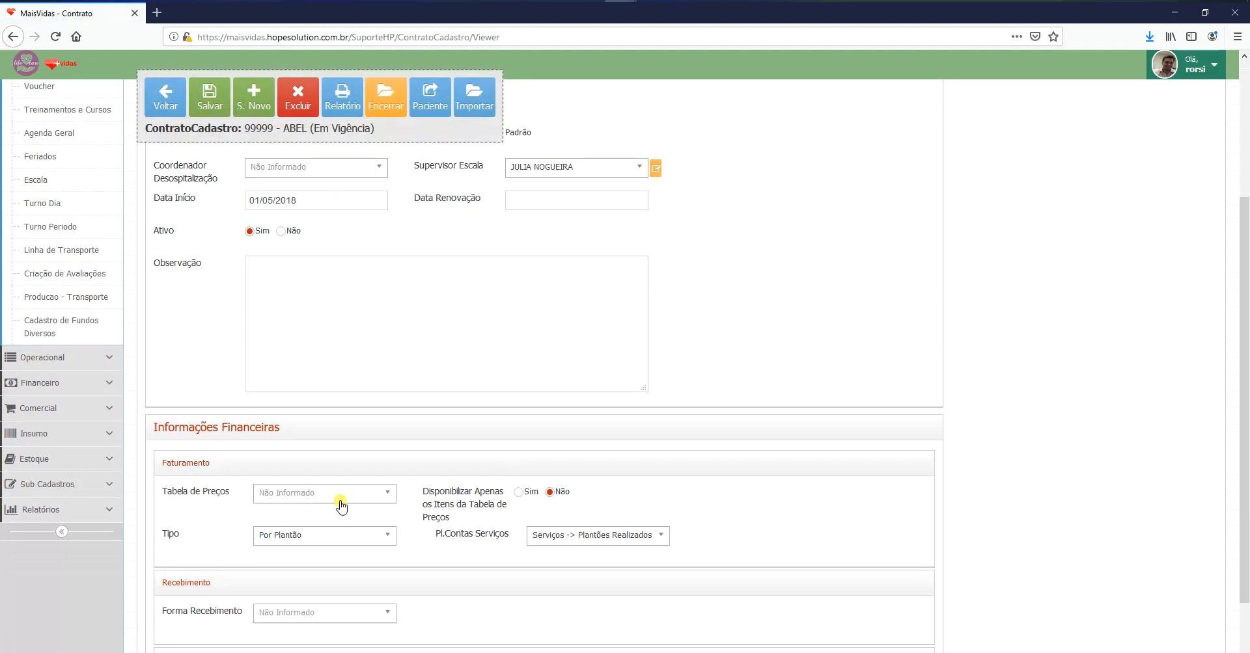
pyautogui.scroll(-1, 744, 362)
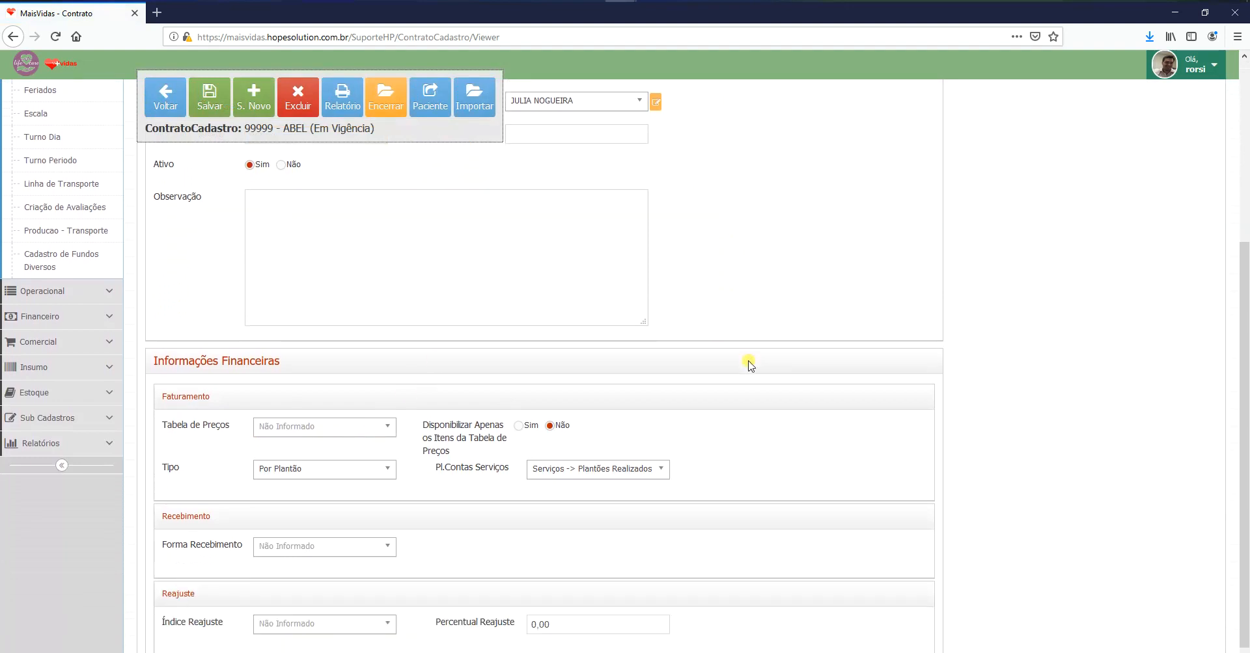
pyautogui.scroll(-1, 560, 365)
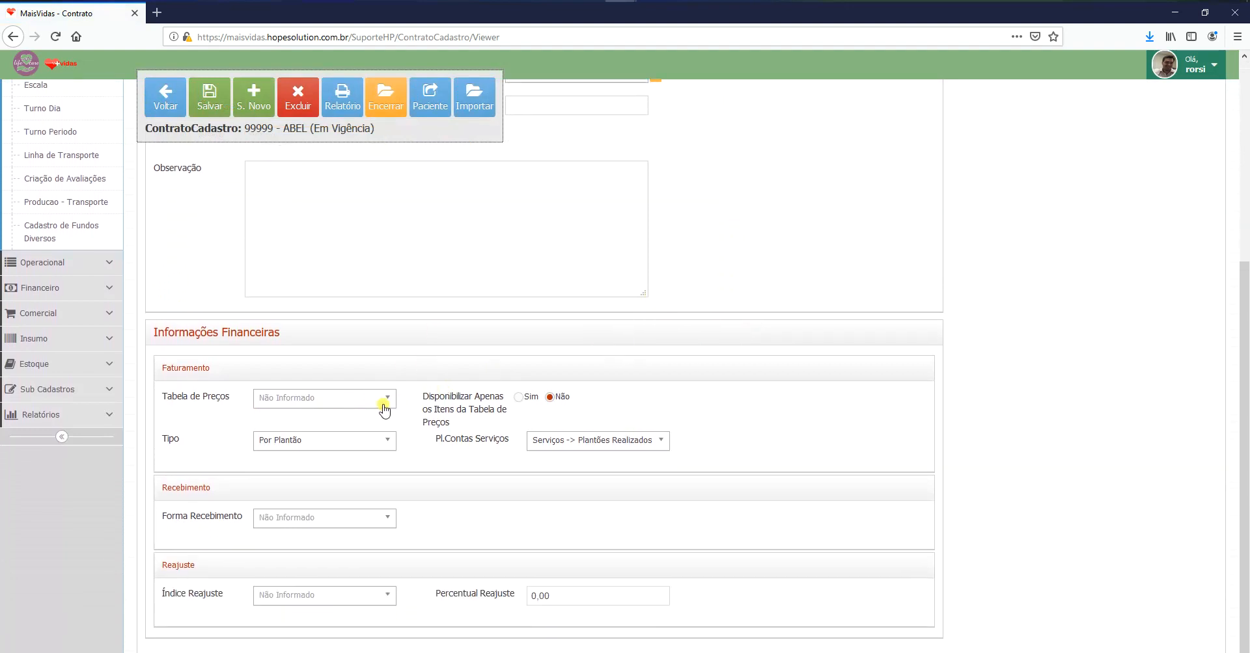
pyautogui.click(376, 401)
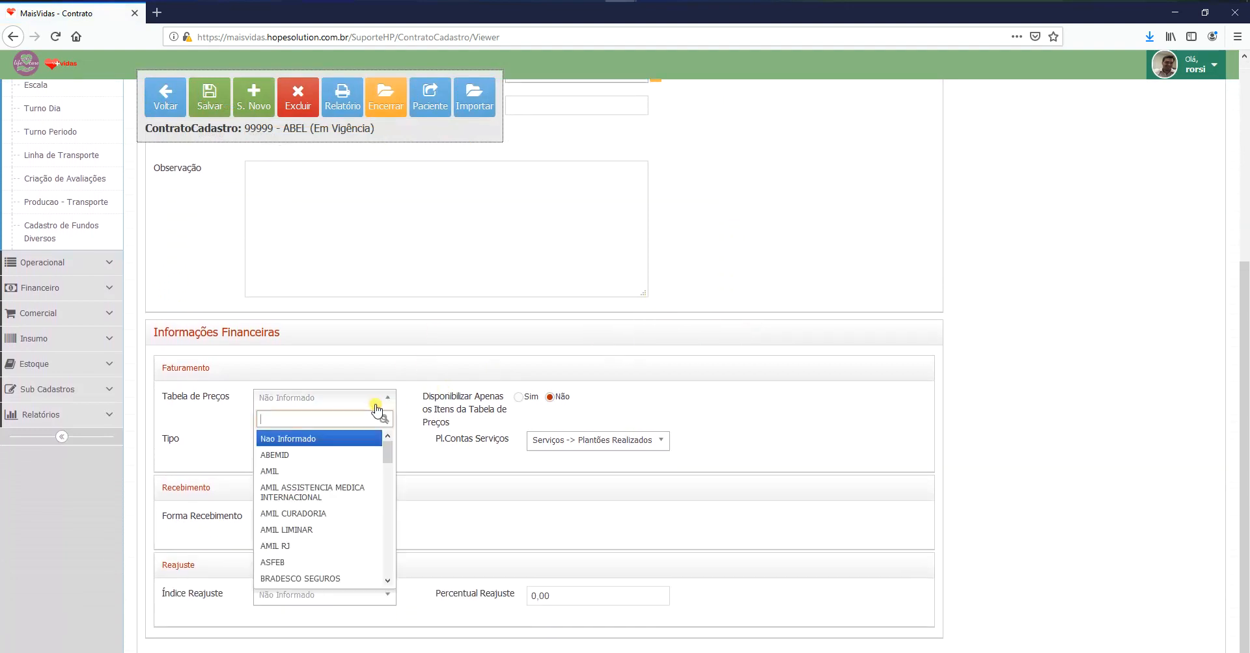
pyautogui.click(317, 472)
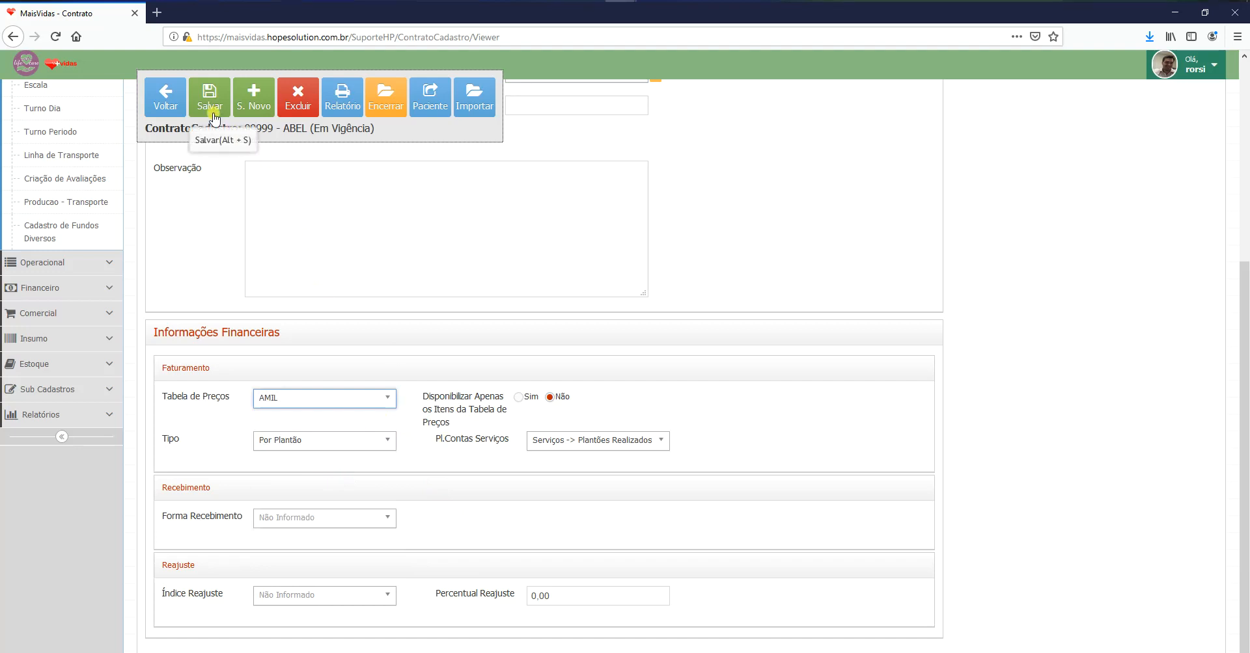
pyautogui.scroll(3, 382, 231)
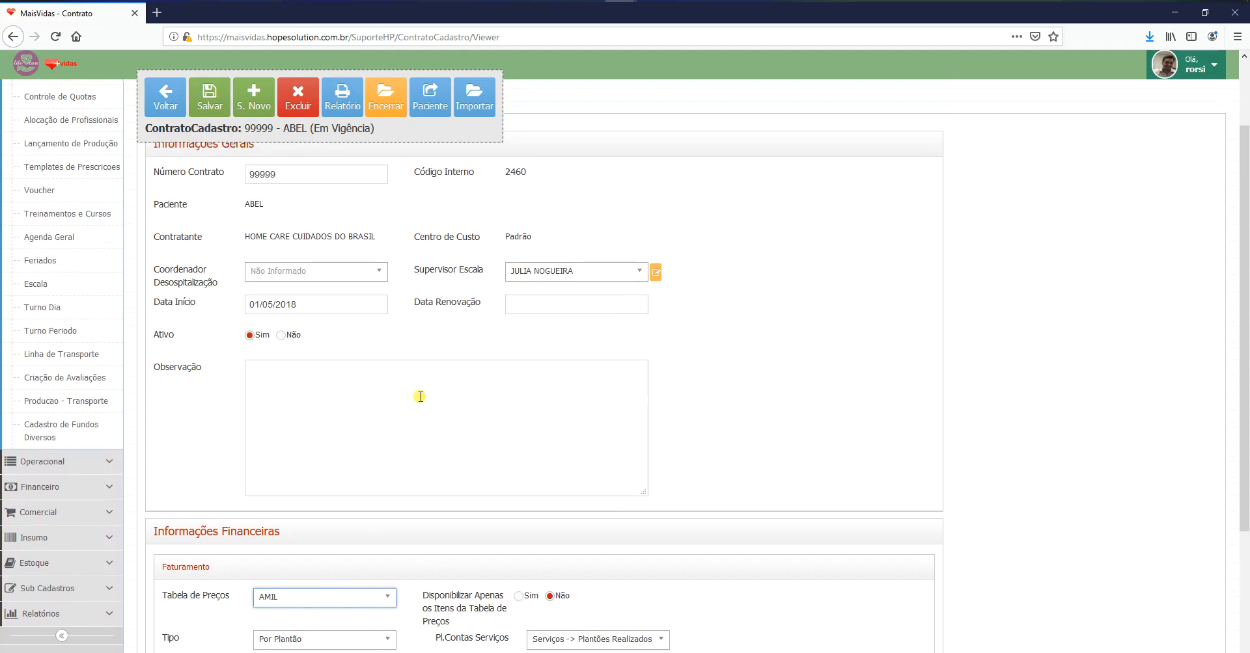
# - Save the patient's contract and open the Tabelas de Preços list under Comercial
pyautogui.click(209, 97)
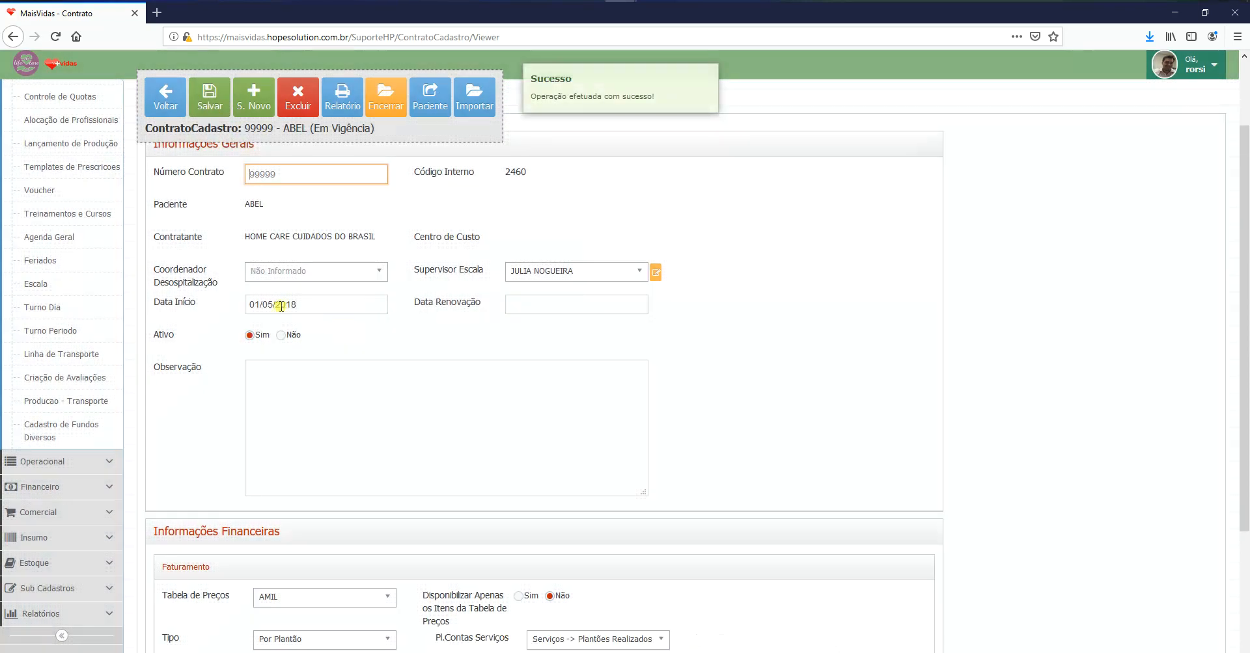
pyautogui.scroll(-2, 234, 345)
pyautogui.click(77, 383)
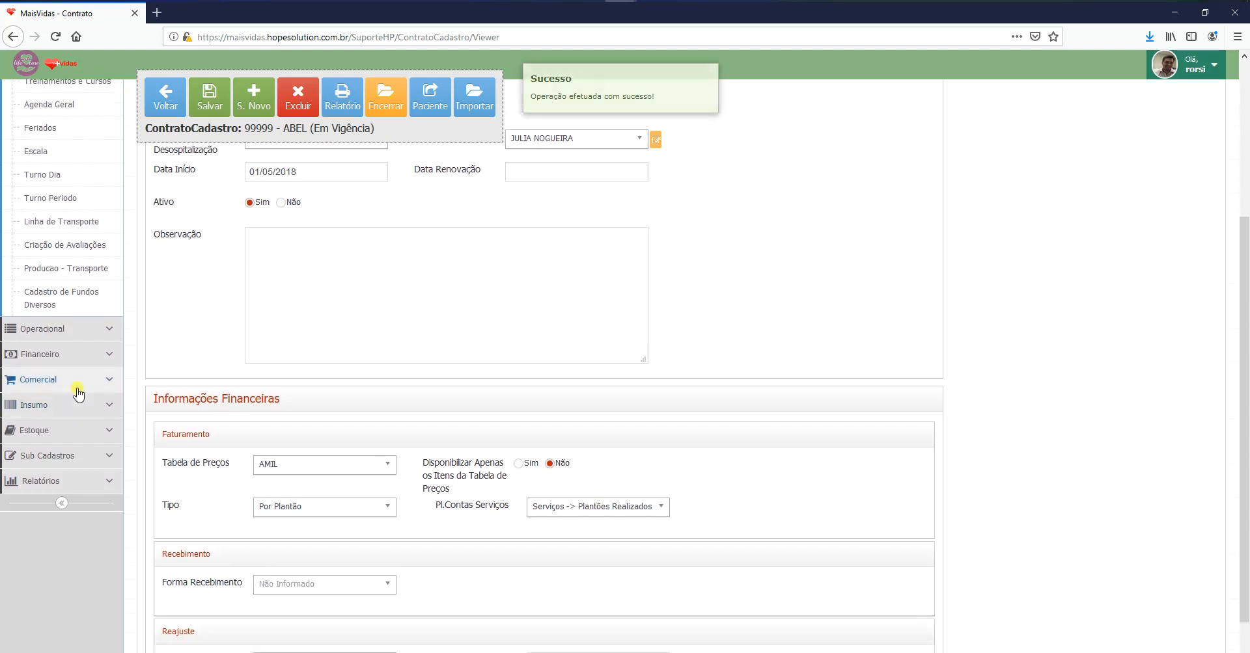
pyautogui.click(78, 476)
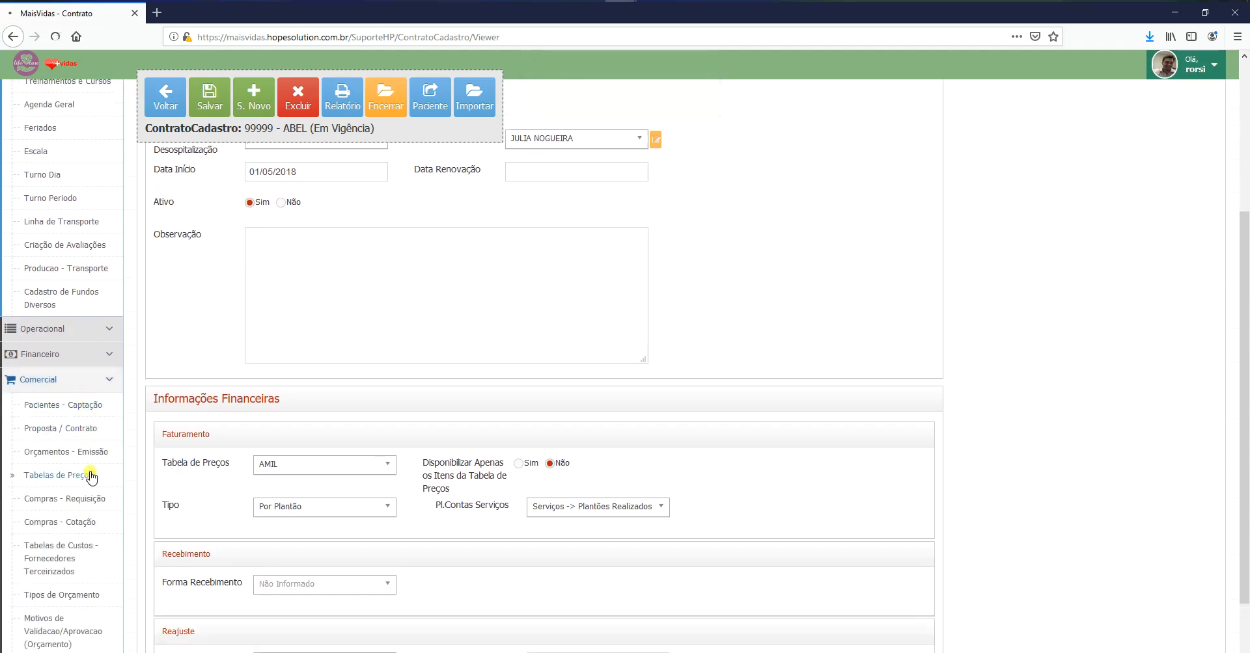
# - Filter the sales price tables by Nome "amil" and open the AMIL table
pyautogui.click(229, 273)
pyautogui.click(229, 306)
pyautogui.click(350, 275)
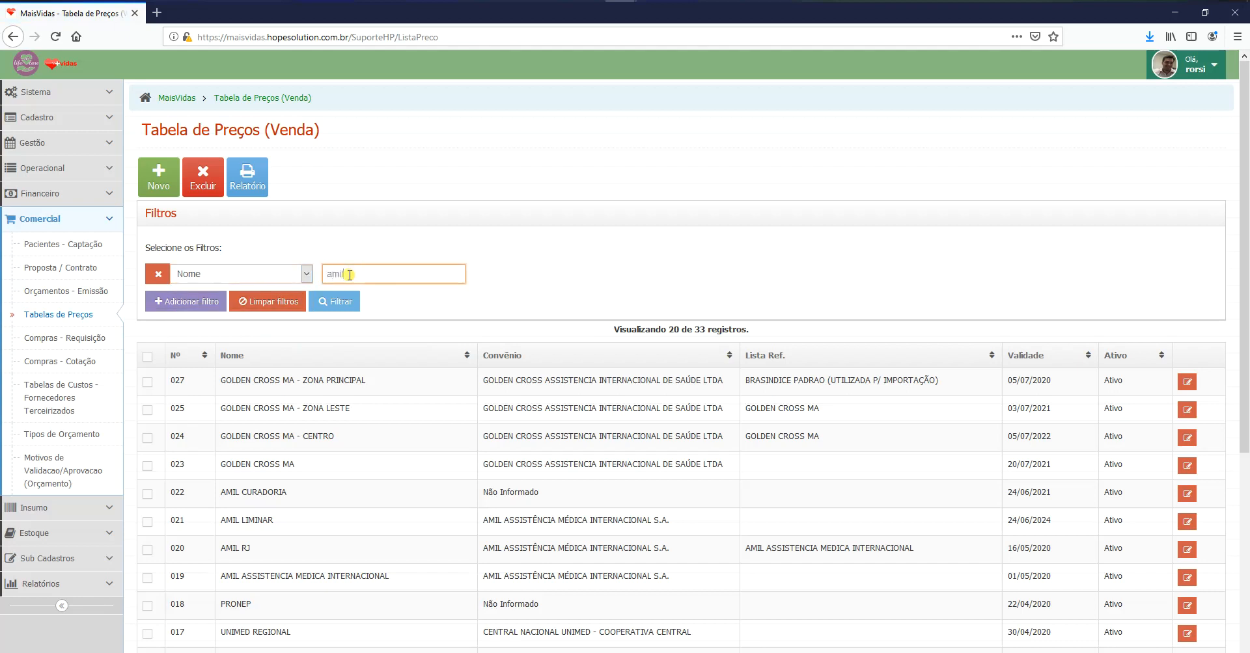
pyautogui.write('amil')
pyautogui.press('Return')
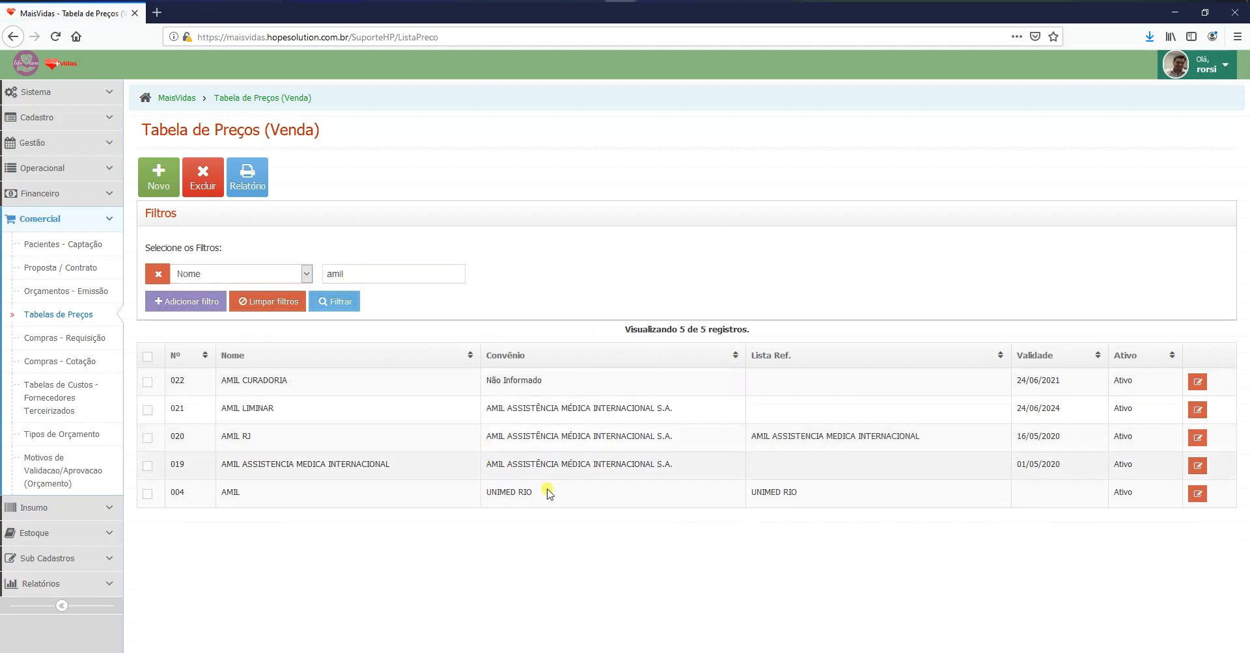
pyautogui.click(1198, 495)
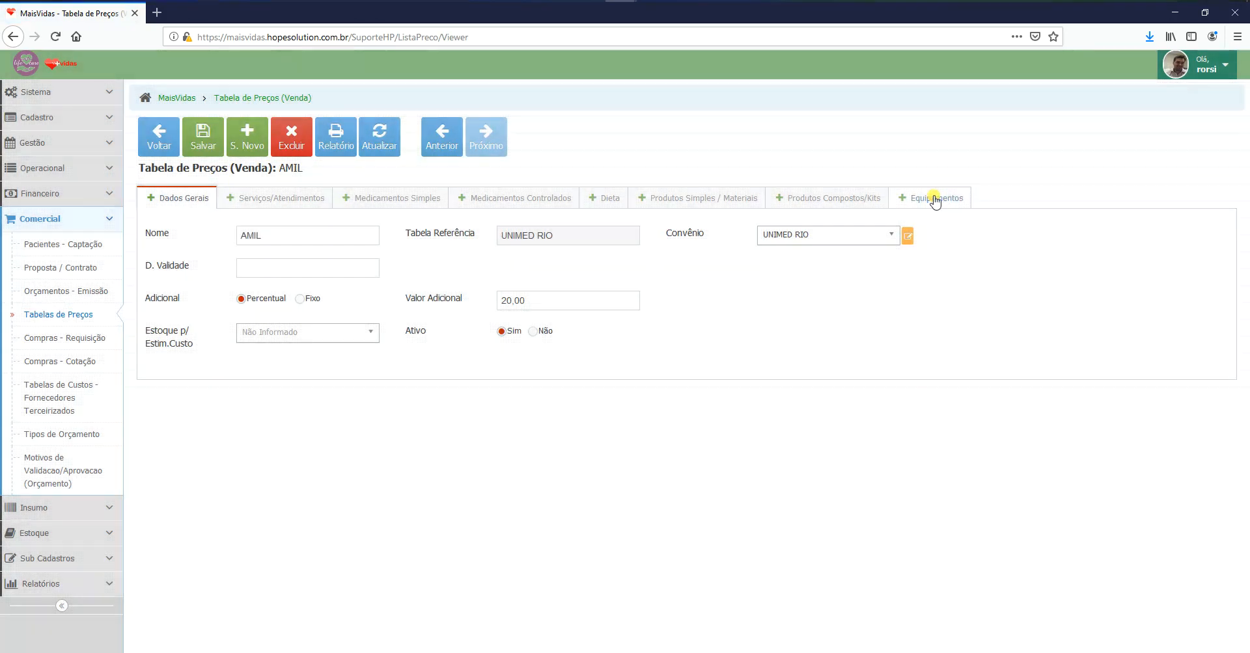
# - Add Inalador Clemax 200T to the AMIL table's Equipamentos with V. Venda 5,50, leaving Cód. Próprio blank, and save it
pyautogui.click(935, 201)
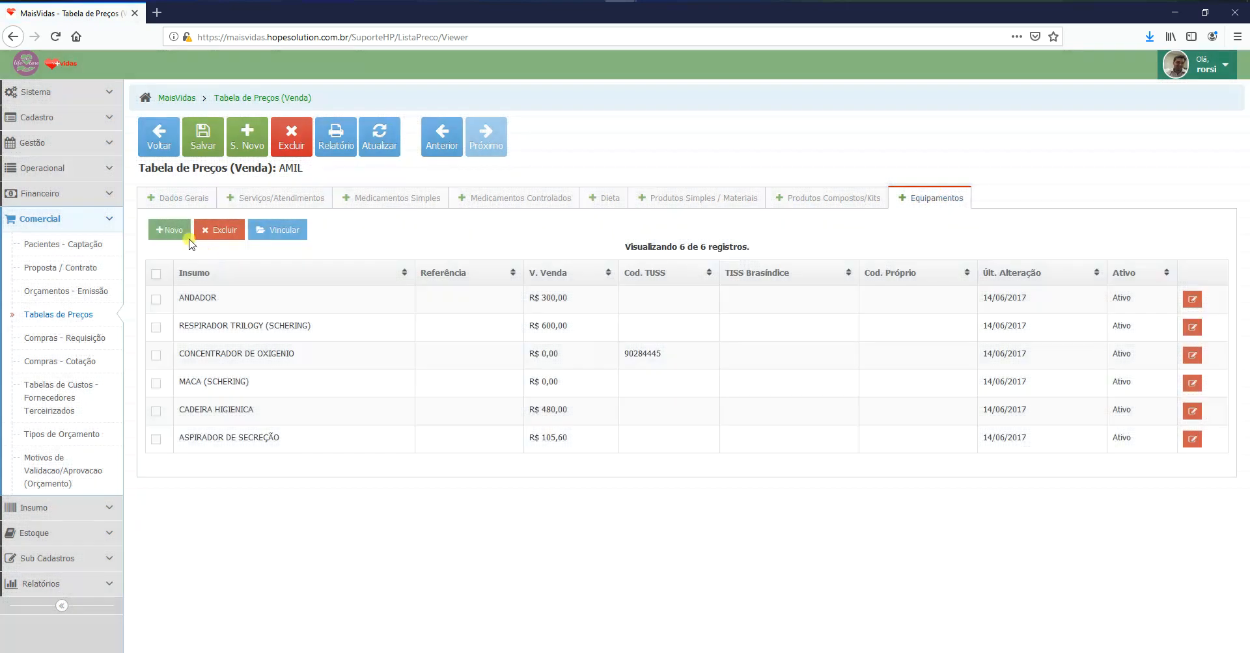
pyautogui.click(184, 235)
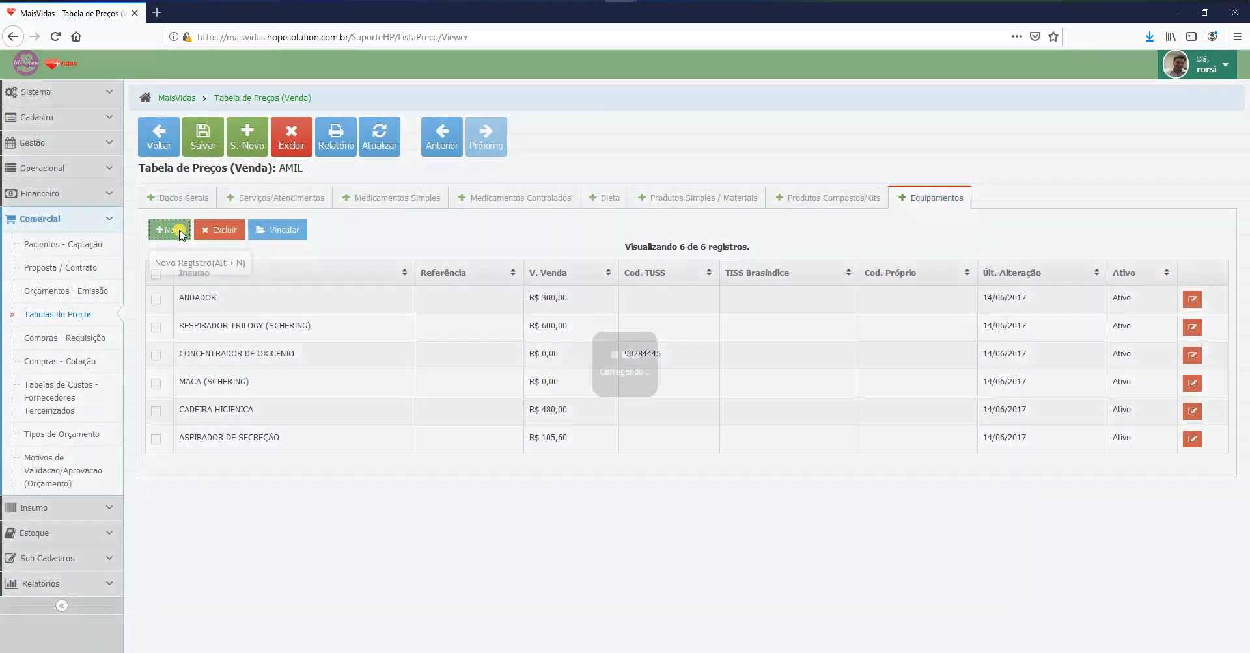
pyautogui.click(453, 225)
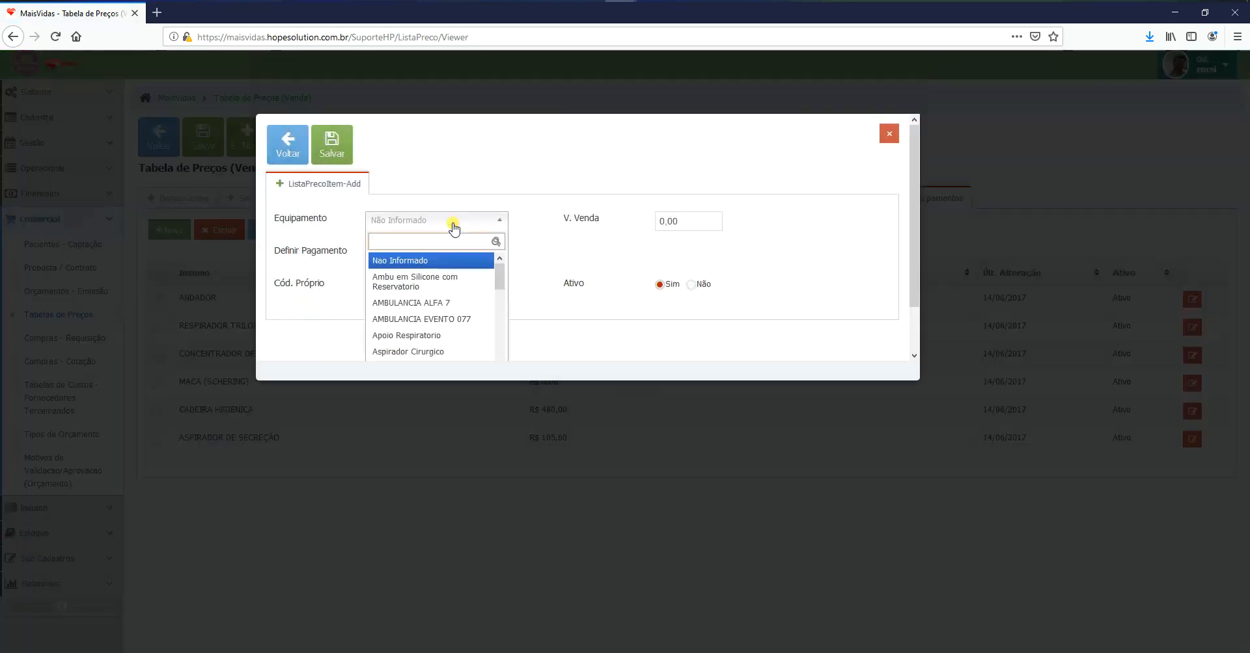
pyautogui.write('ina')
pyautogui.press('Down')
pyautogui.press('Return')
pyautogui.click(691, 221)
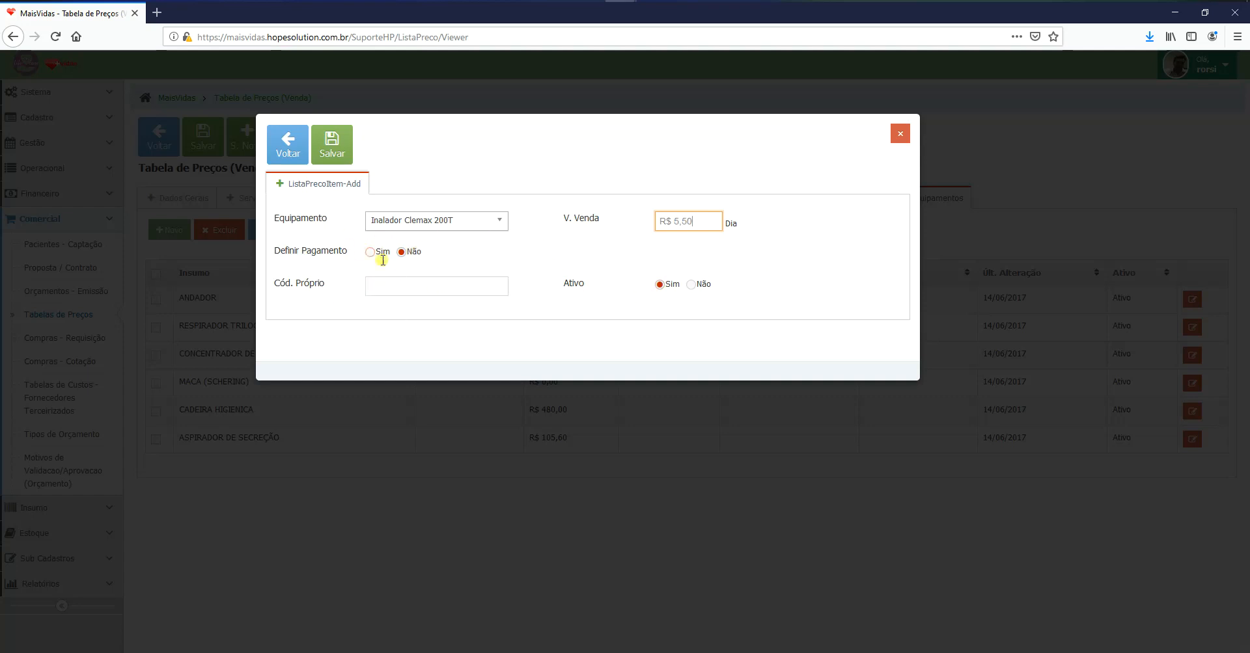
pyautogui.click(395, 287)
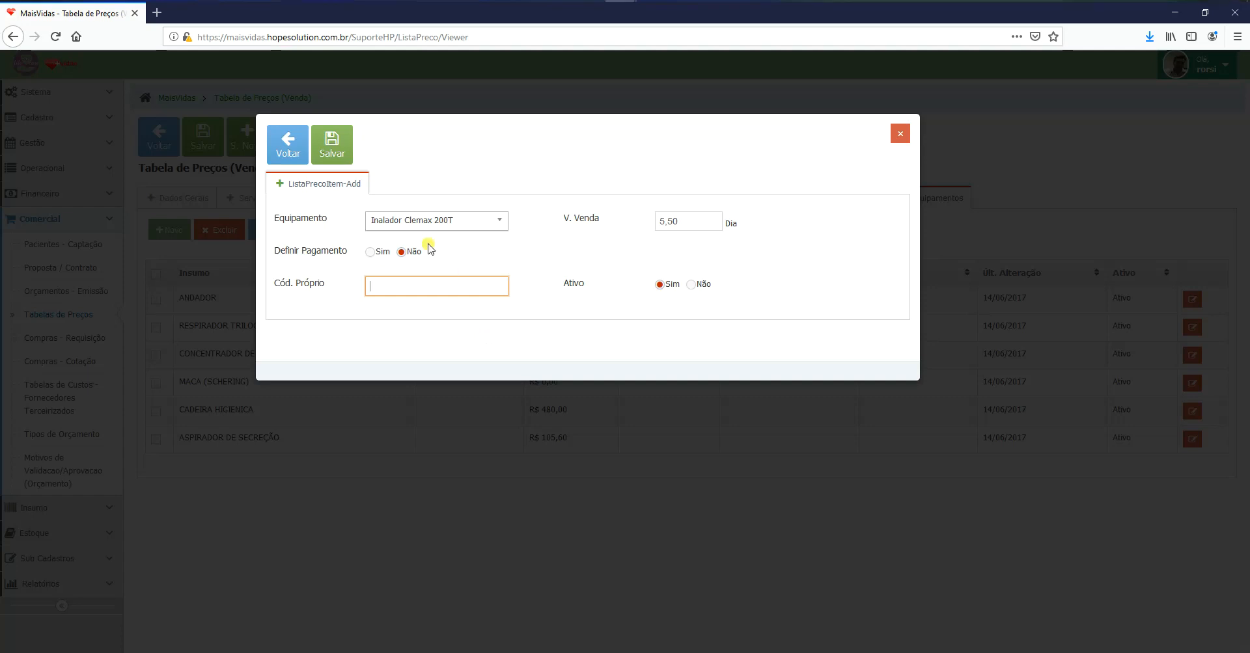
pyautogui.click(345, 155)
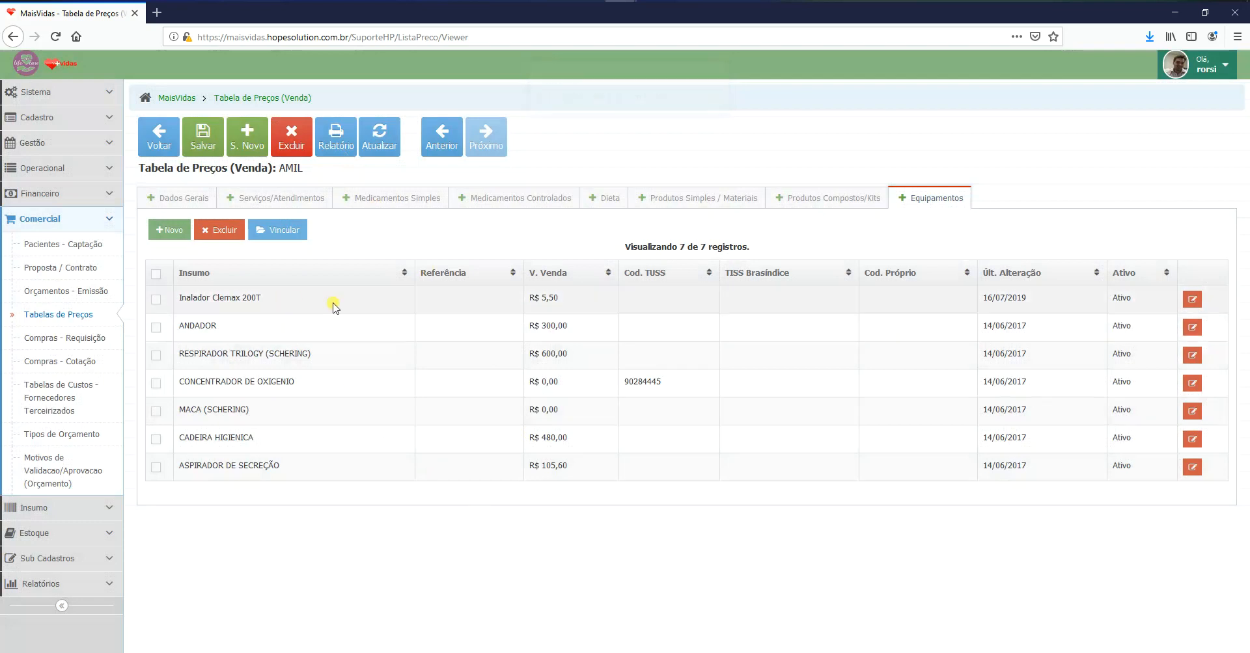
# - Open Gestão de Locação under Estoque and examine the rental entry for Inalador Clemax 200T 001
pyautogui.click(112, 221)
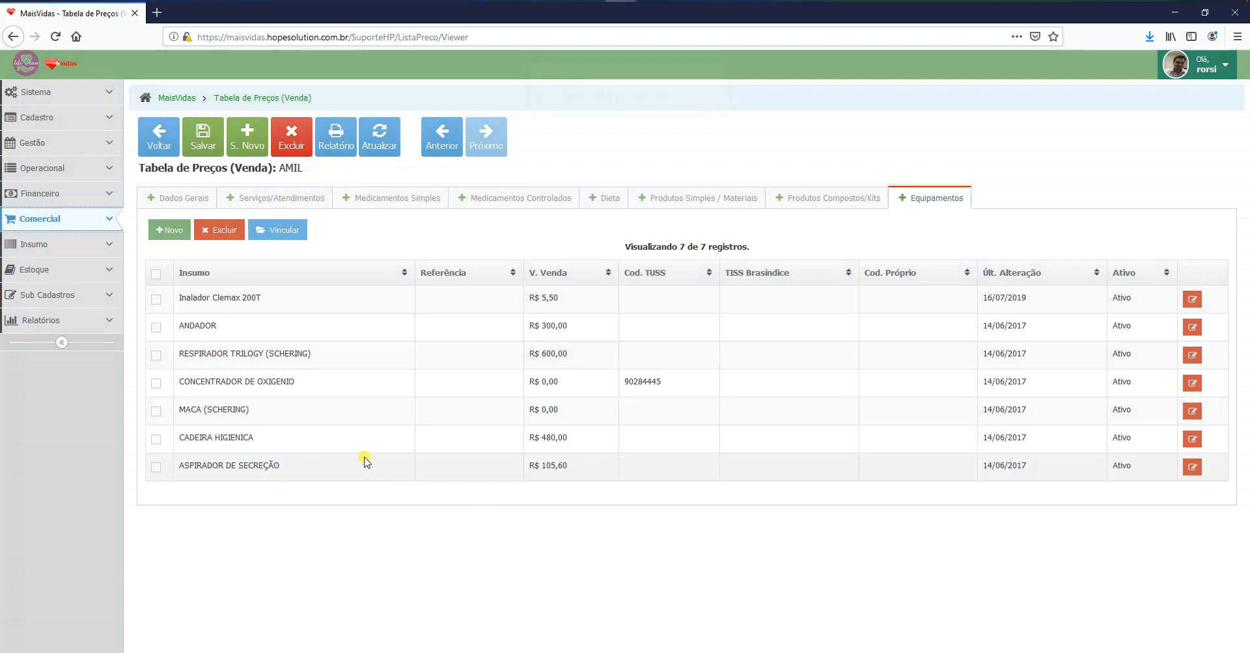
pyautogui.click(99, 272)
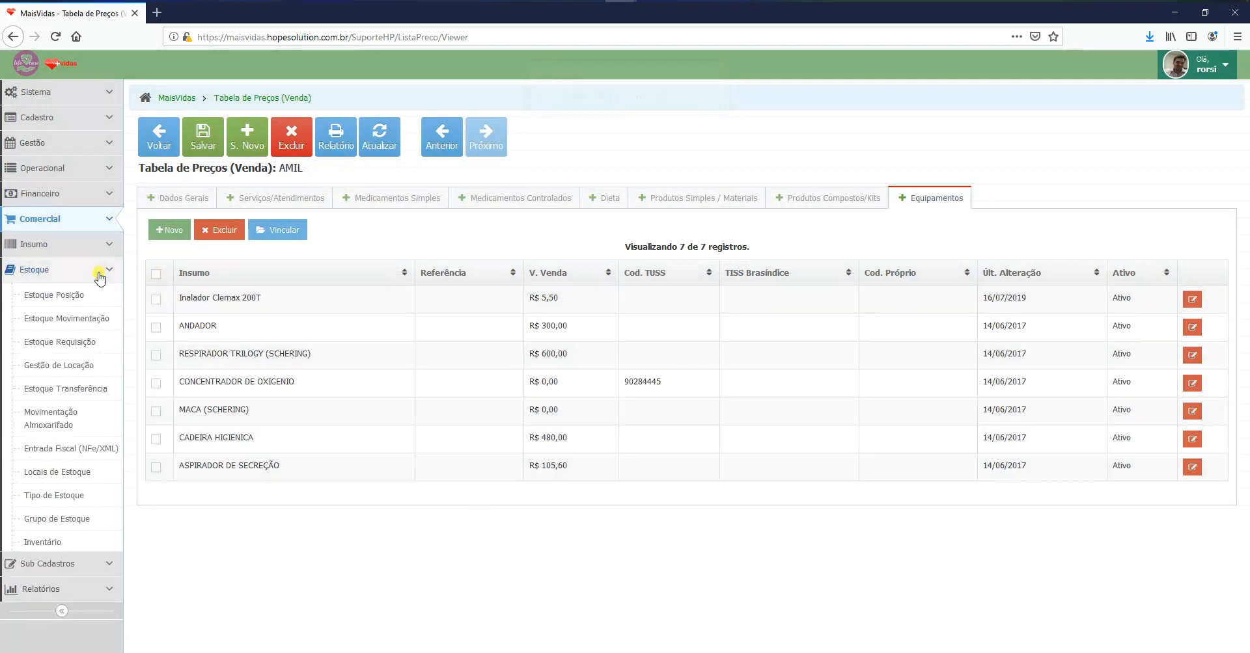
pyautogui.click(79, 369)
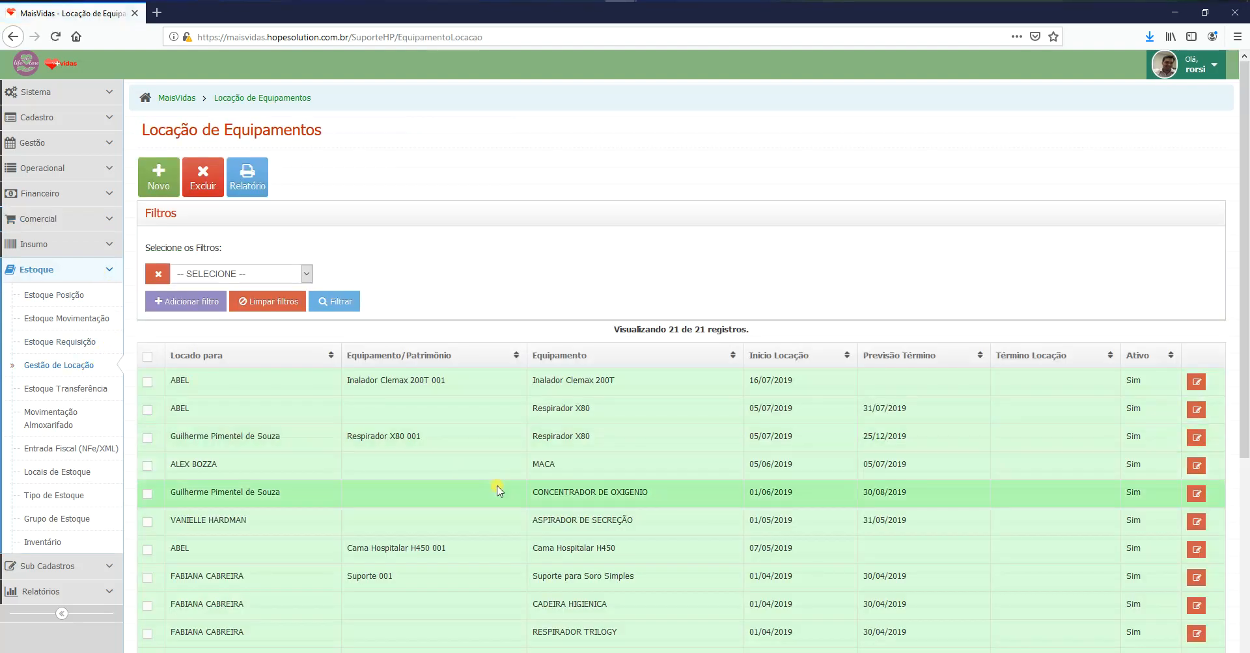
pyautogui.scroll(-5, 499, 491)
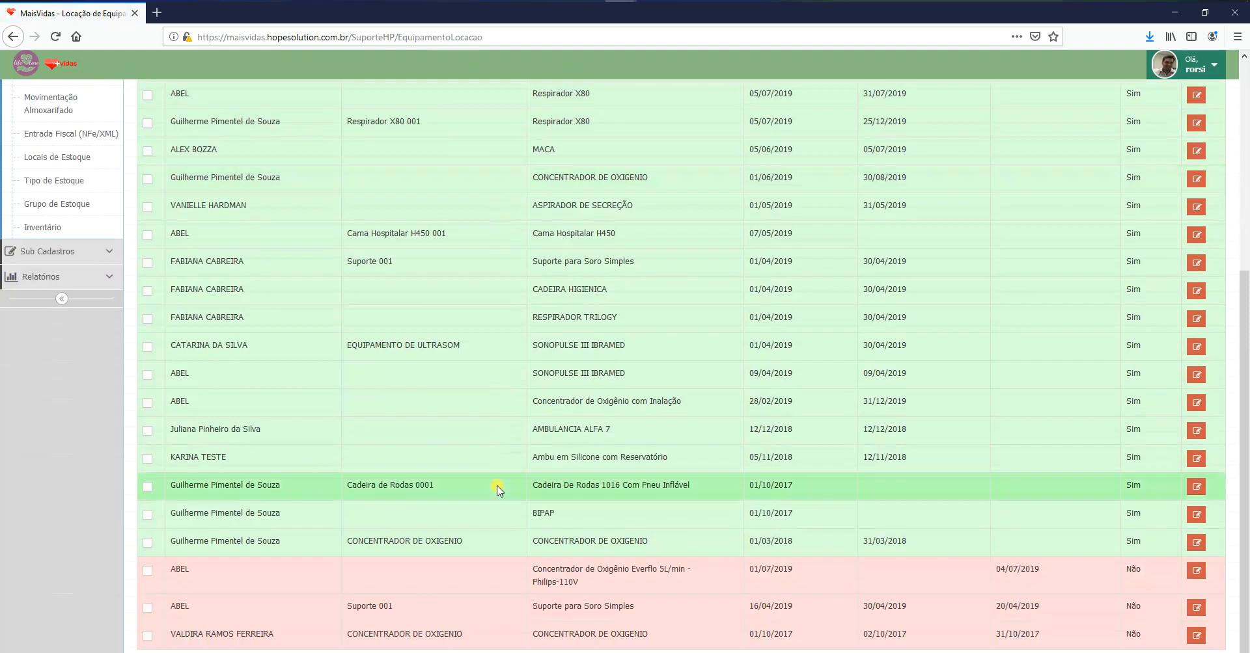
pyautogui.scroll(3, 502, 488)
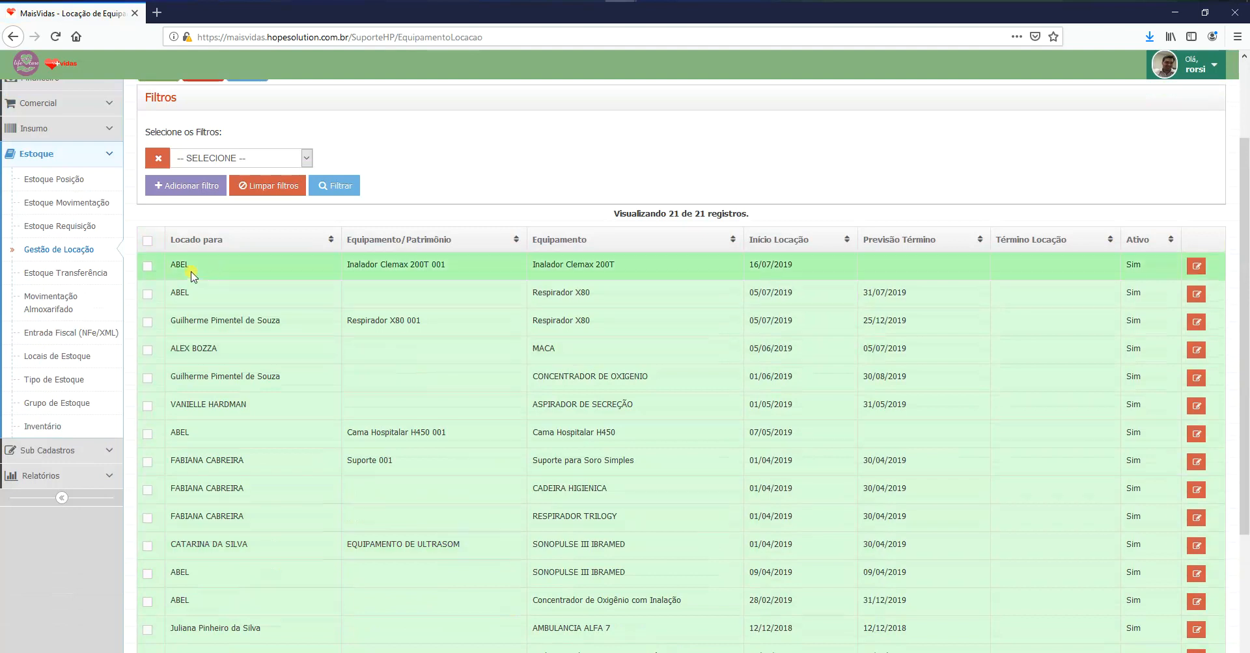
pyautogui.moveTo(185, 265); pyautogui.dragTo(829, 261)
pyautogui.click(830, 262)
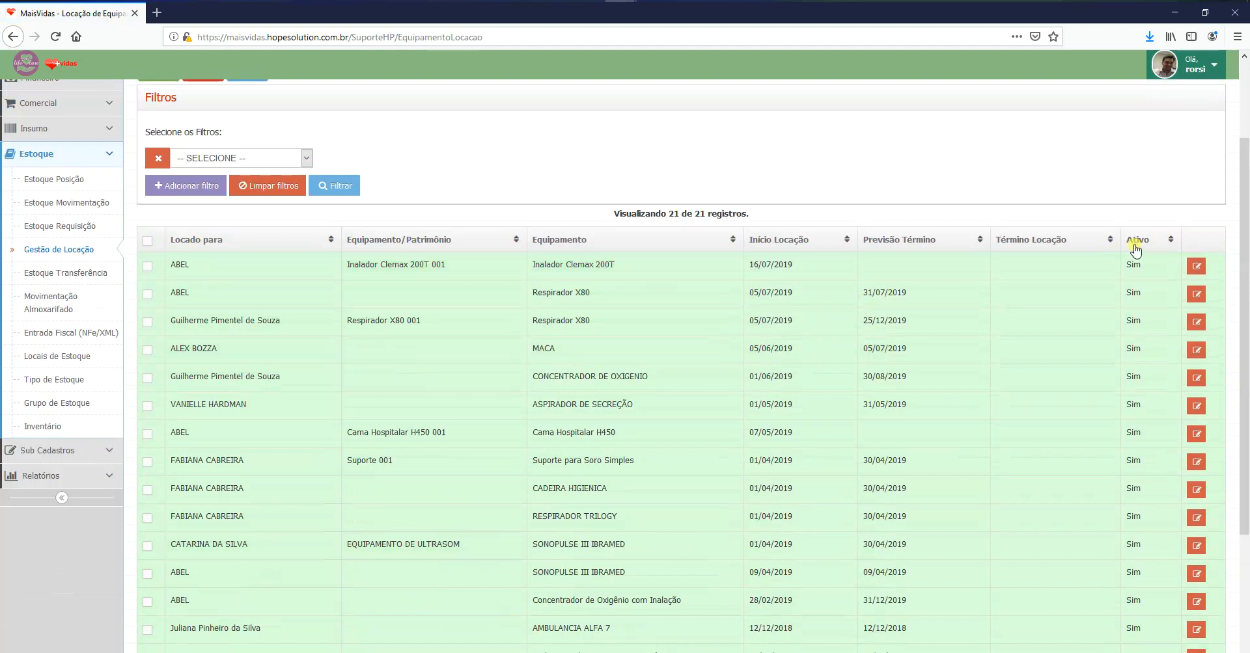
# - Open the Inalador Clemax 200T 001 rental, set Valor Cliente to 0,00, and switch the equipment to unit 002
pyautogui.click(1194, 266)
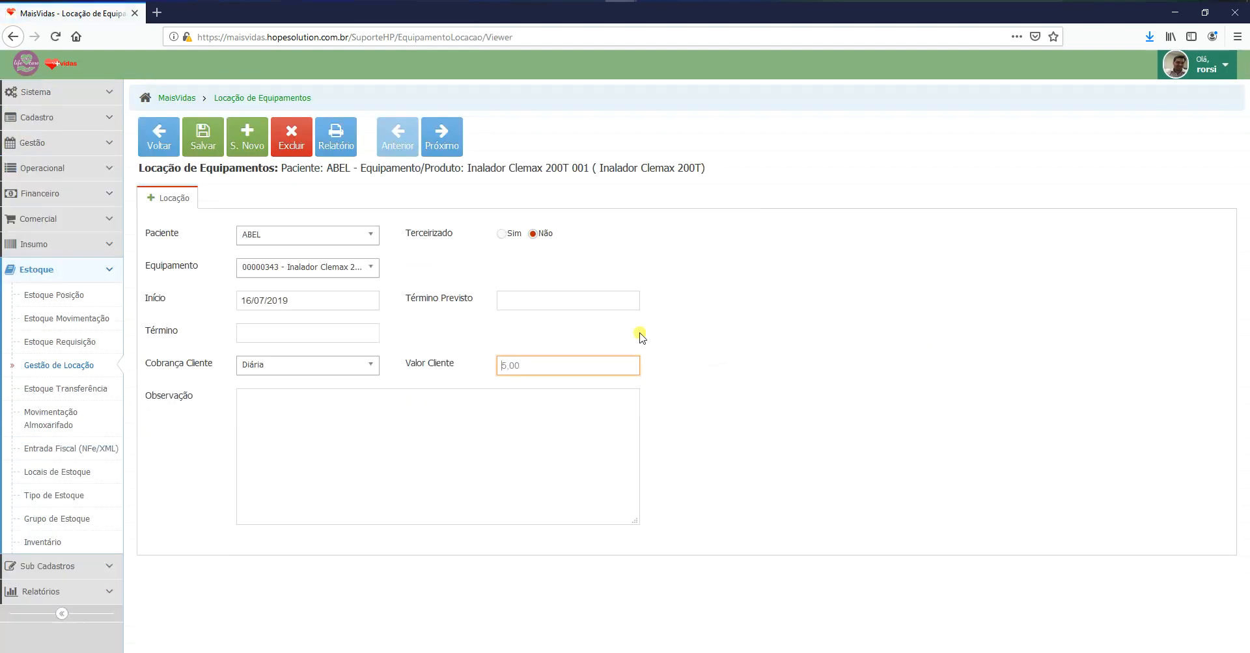
pyautogui.click(514, 364)
pyautogui.click(479, 357)
pyautogui.click(350, 270)
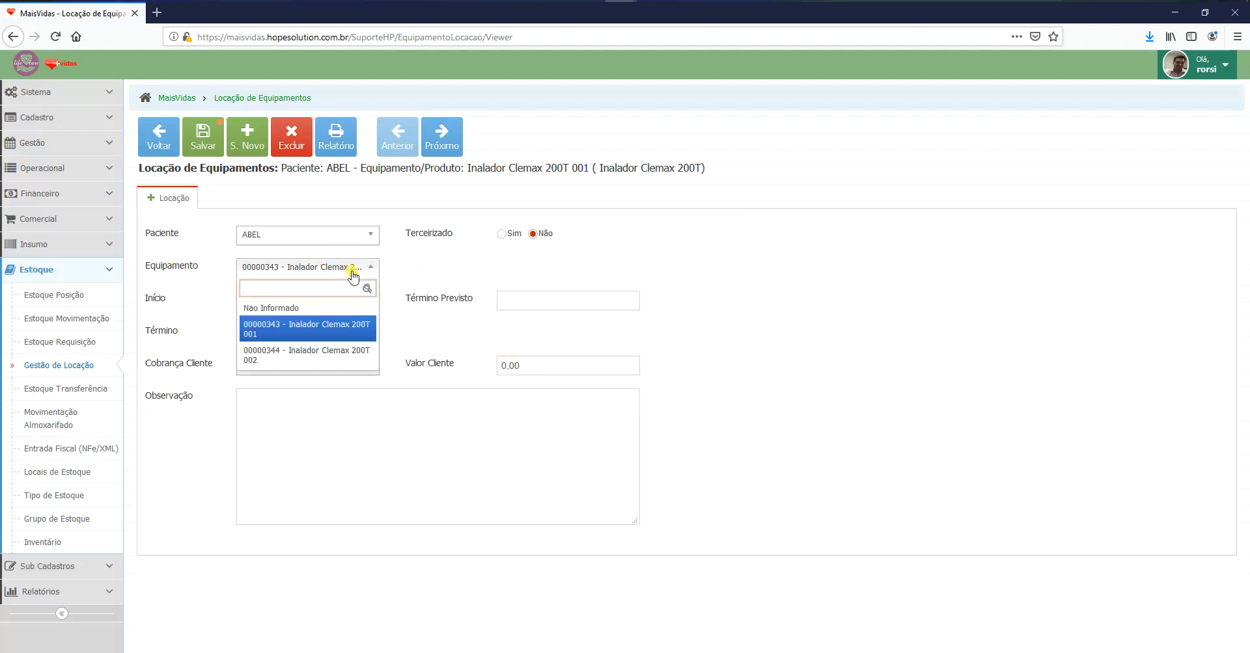
pyautogui.click(328, 355)
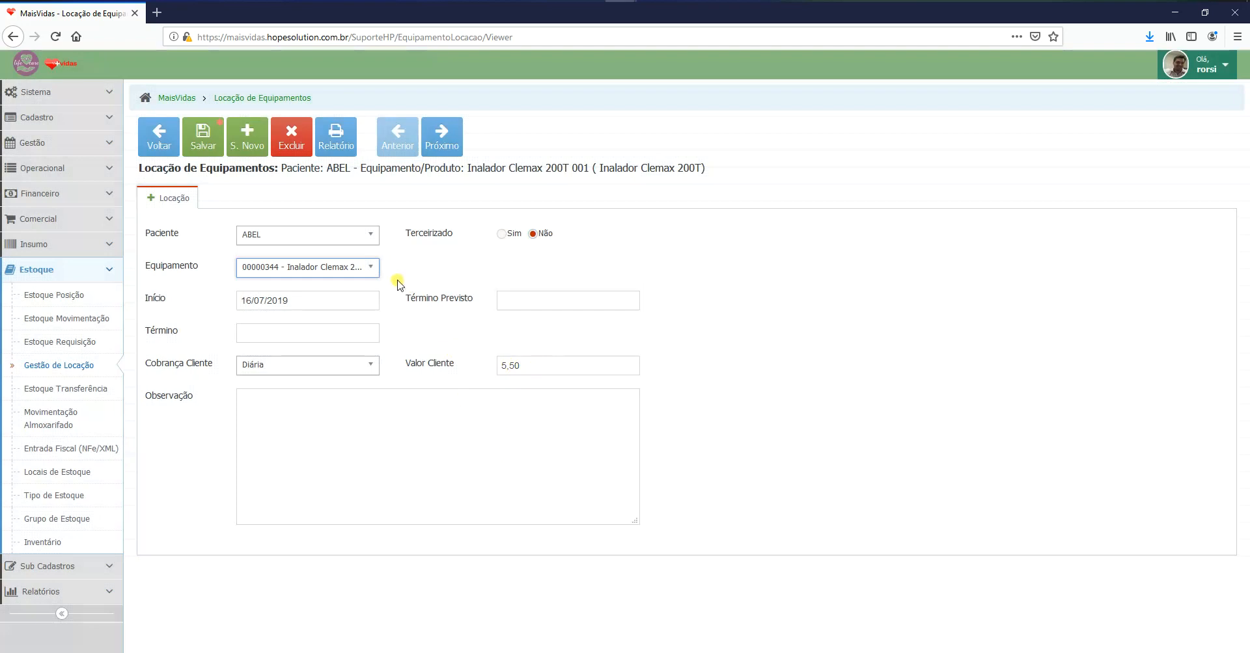
# - Switch the rental's equipment back to 00000343 - Inalador Clemax 200T 001 and save the rental
pyautogui.click(346, 267)
pyautogui.click(341, 324)
pyautogui.click(194, 140)
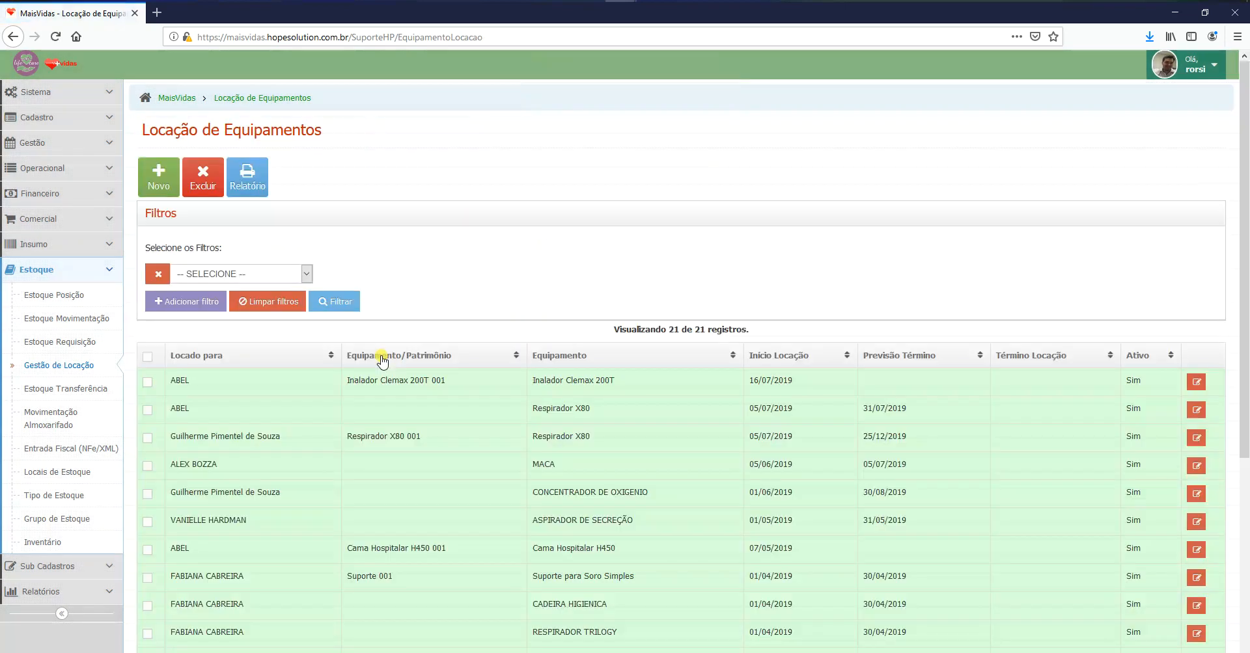
pyautogui.click(152, 177)
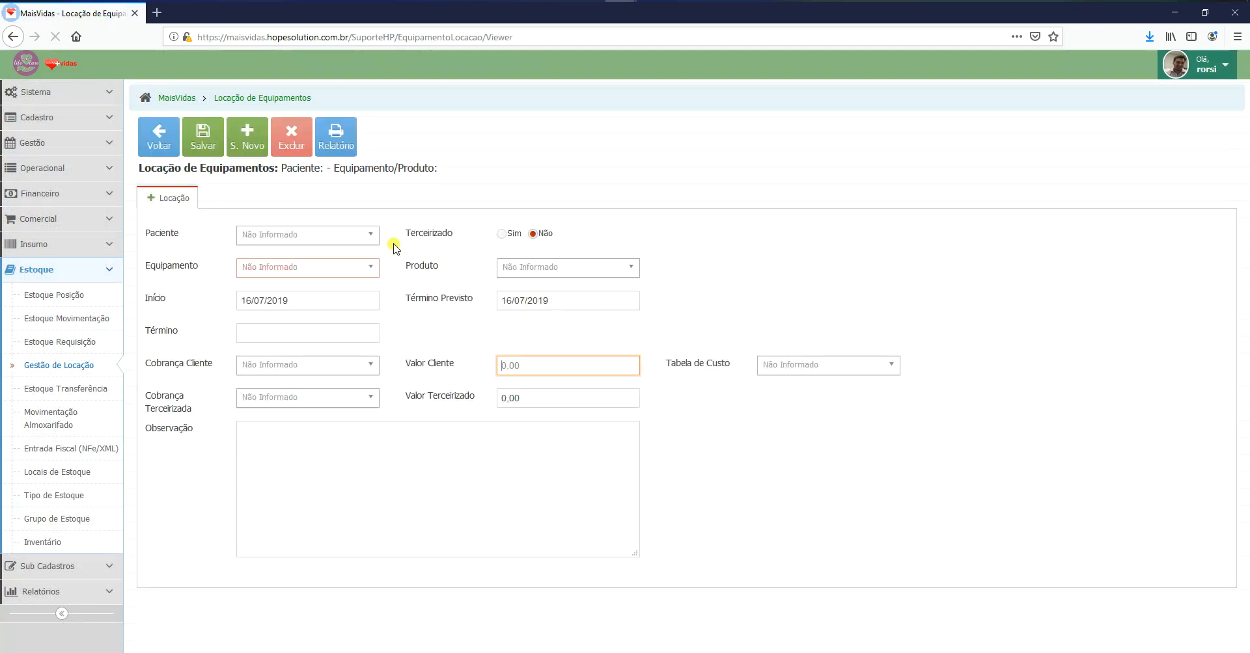
pyautogui.click(370, 234)
pyautogui.click(370, 234)
pyautogui.click(161, 135)
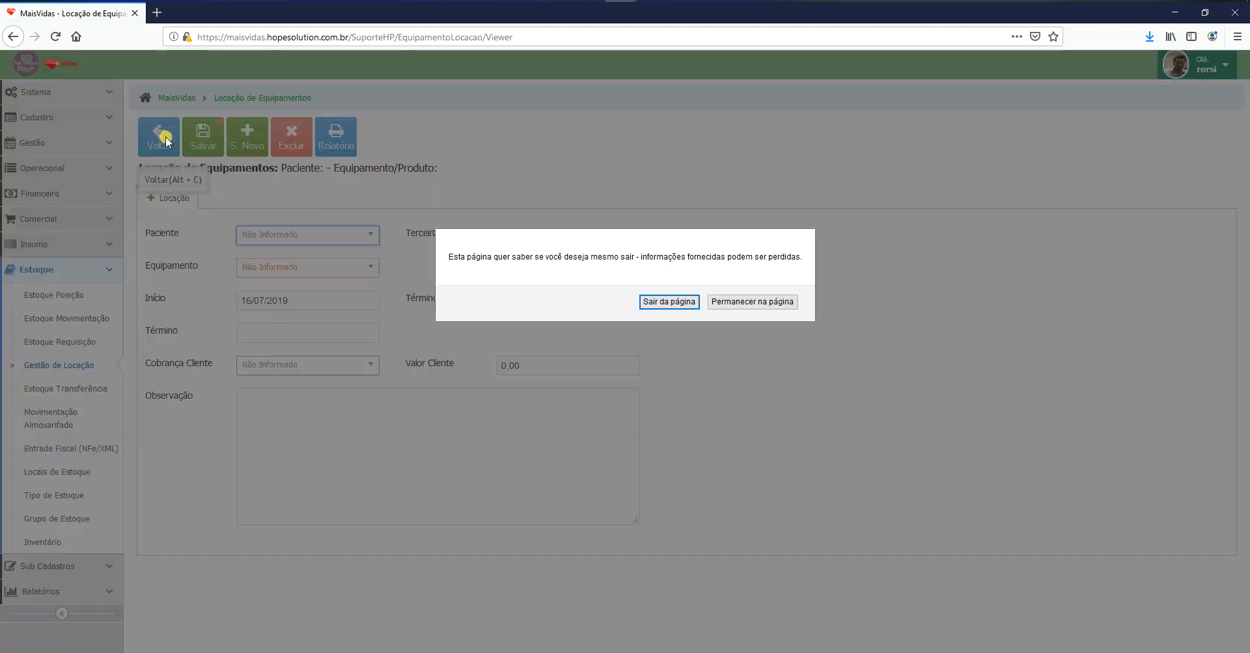
pyautogui.click(671, 302)
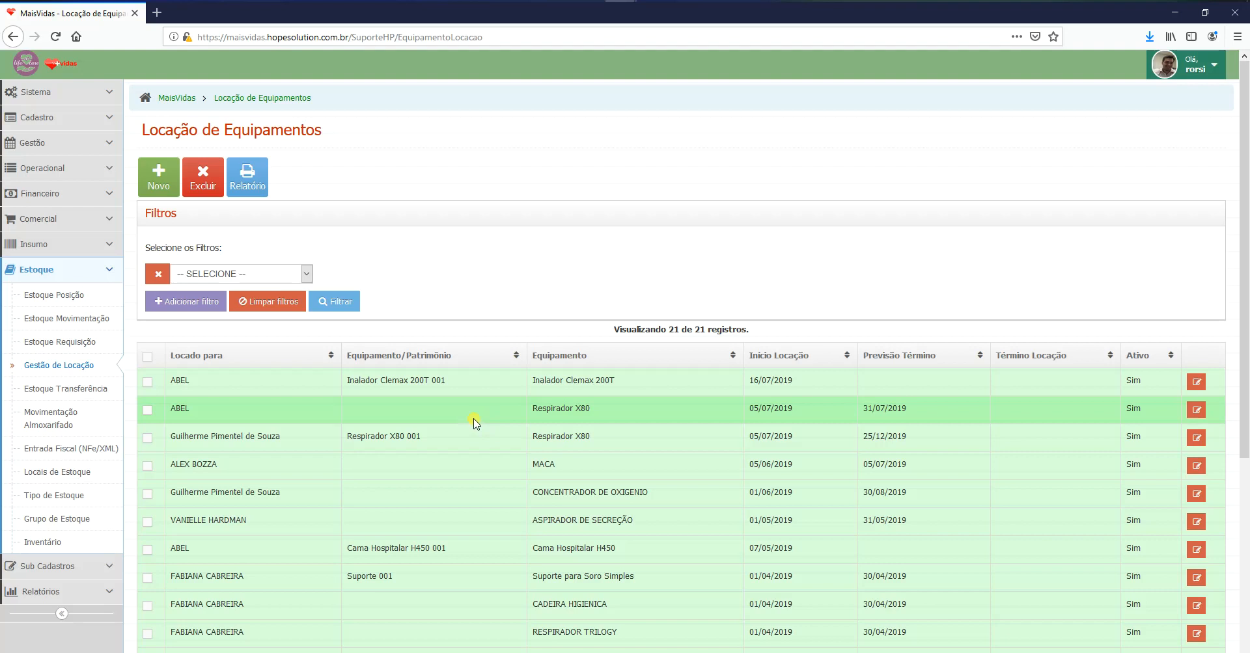
# - Open the ABRAMED table in Tabelas de Custos - Fornecedores Terceirizados and show its Equipamentos
pyautogui.click(85, 225)
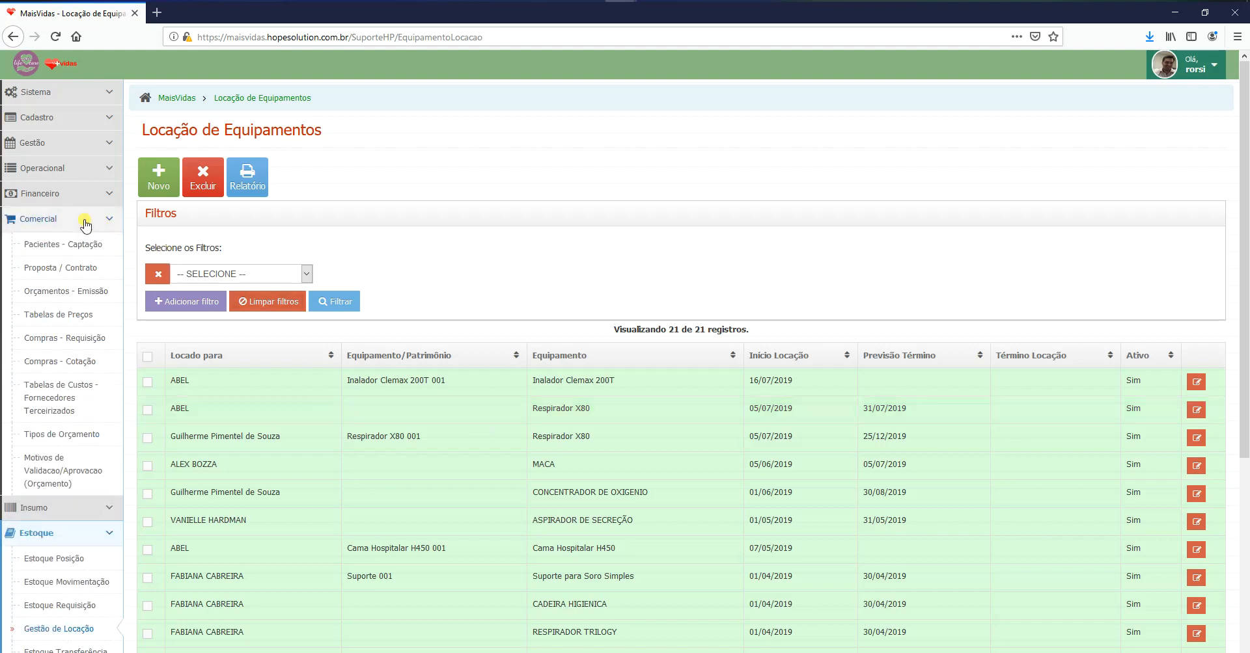
pyautogui.click(60, 400)
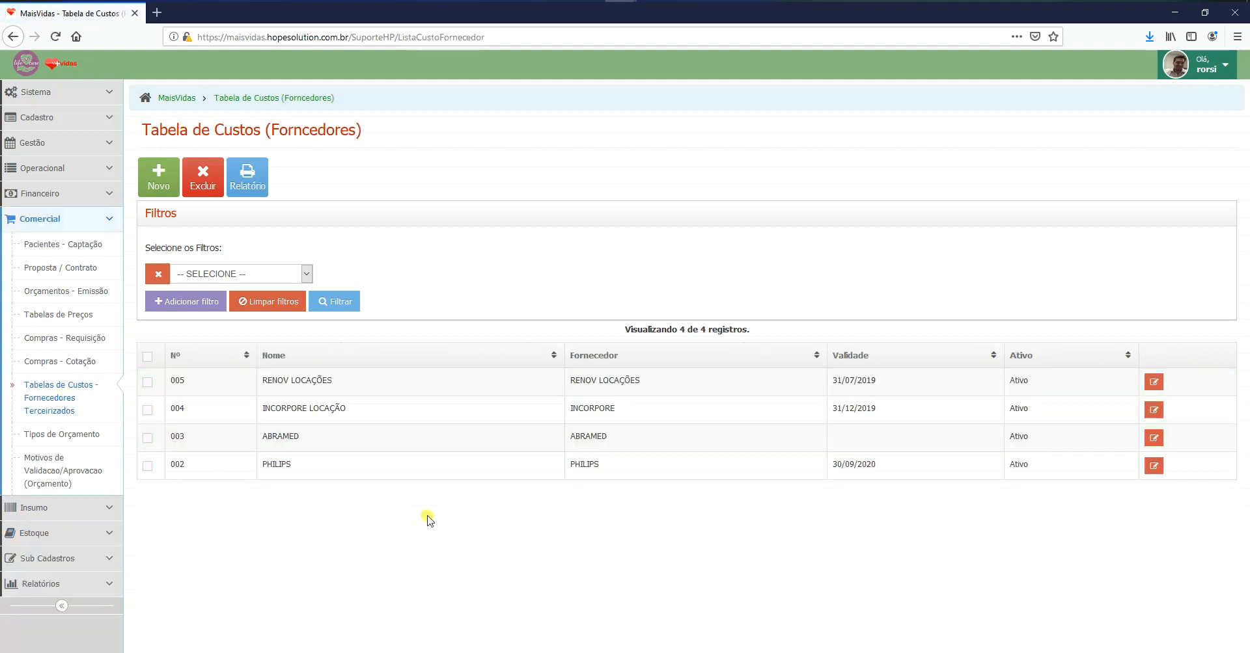
pyautogui.click(1153, 440)
pyautogui.click(377, 202)
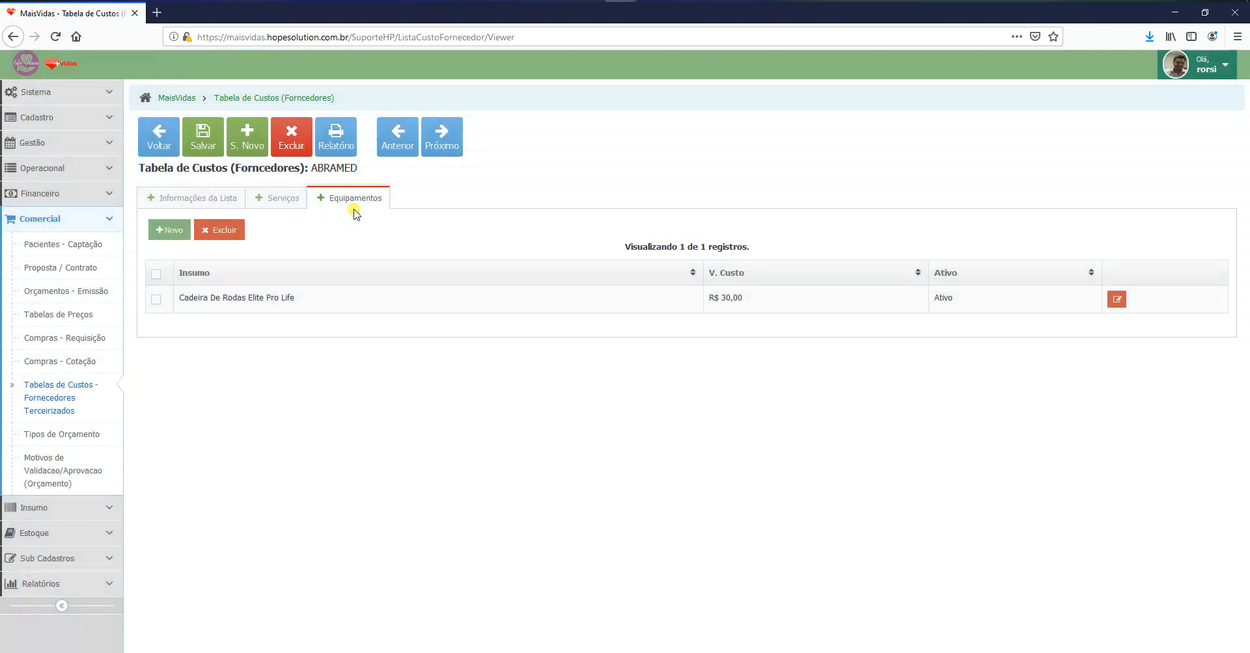
# - Add Inalador Clemax 200T to the ABRAMED cost table with V. Custo 2,80, keep it active, and save it
pyautogui.click(188, 233)
pyautogui.click(456, 221)
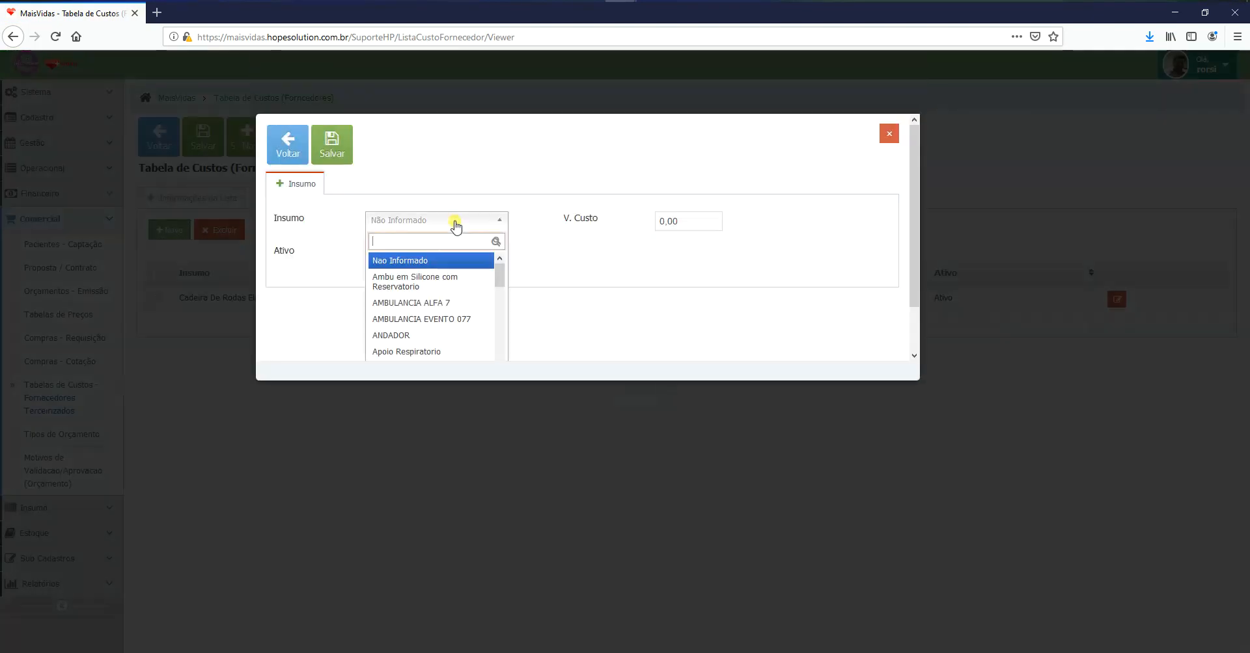
pyautogui.write('ina')
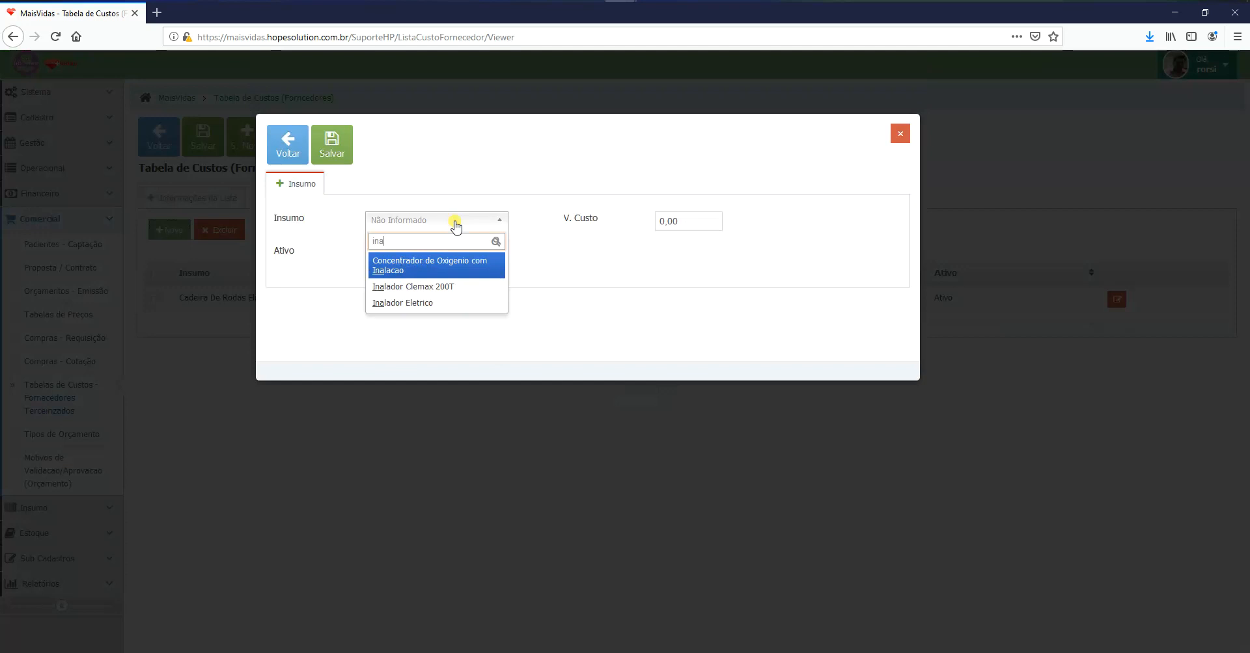
pyautogui.press('Down')
pyautogui.press('Return')
pyautogui.click(698, 220)
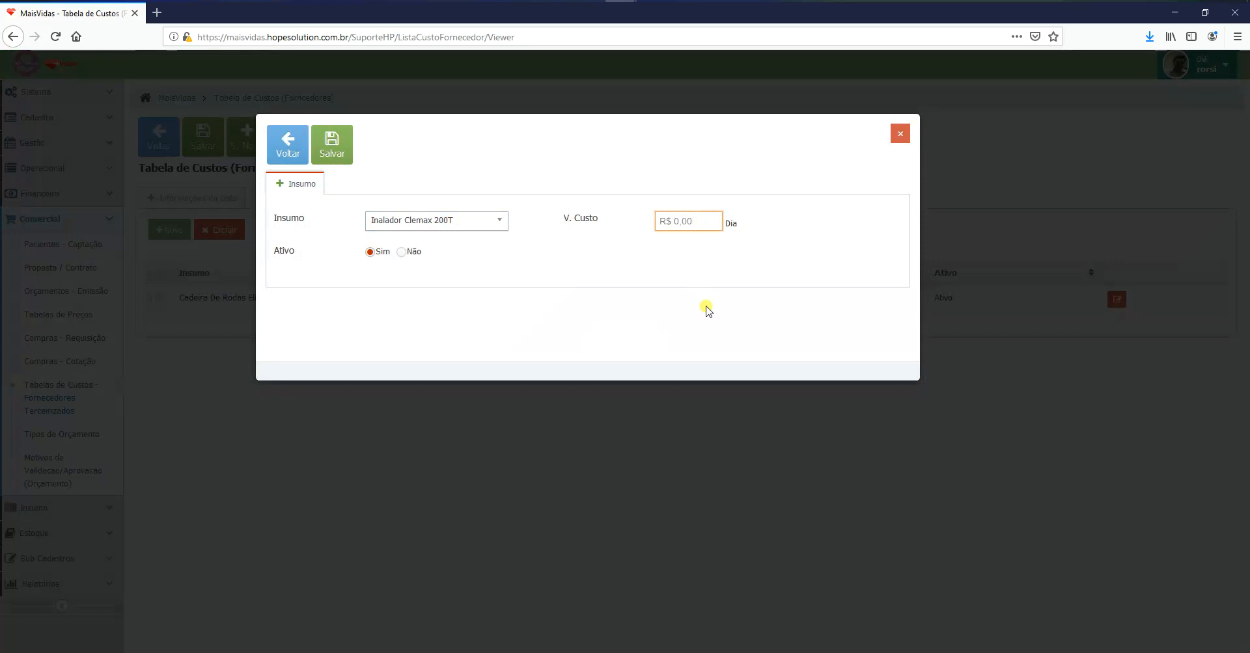
pyautogui.click(345, 152)
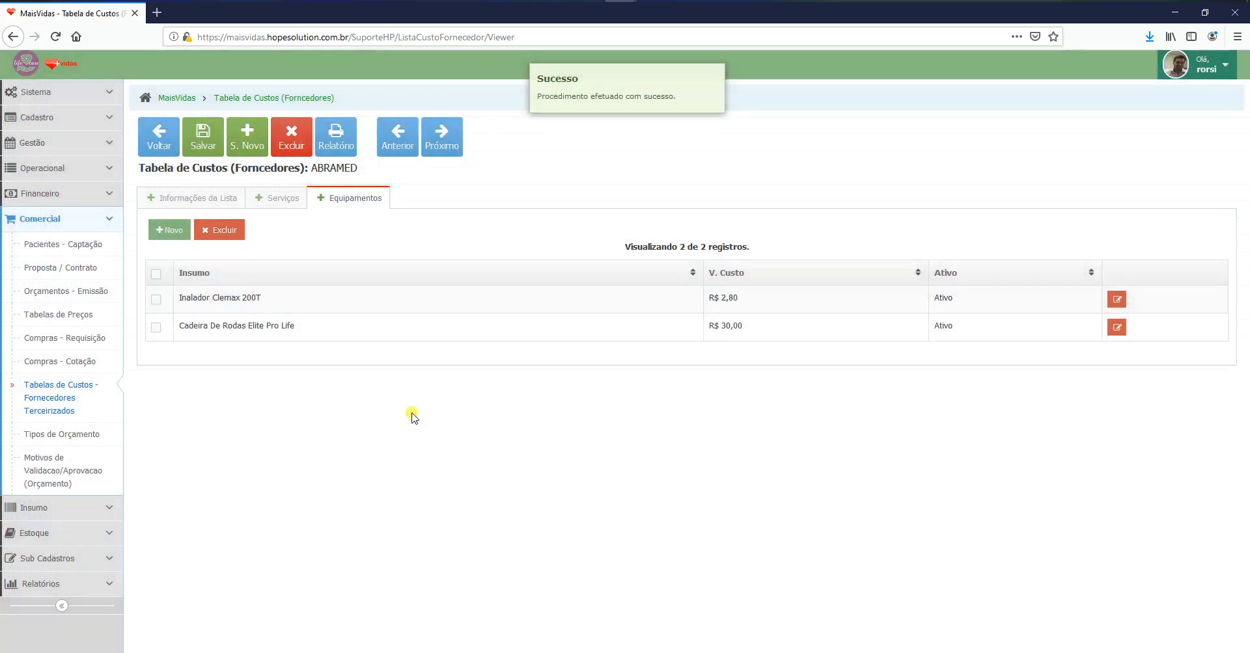
# - Start a new rental in Gestão de Locação, choose a patient, and set Terceirizado to Sim
pyautogui.click(103, 219)
pyautogui.click(95, 269)
pyautogui.click(67, 365)
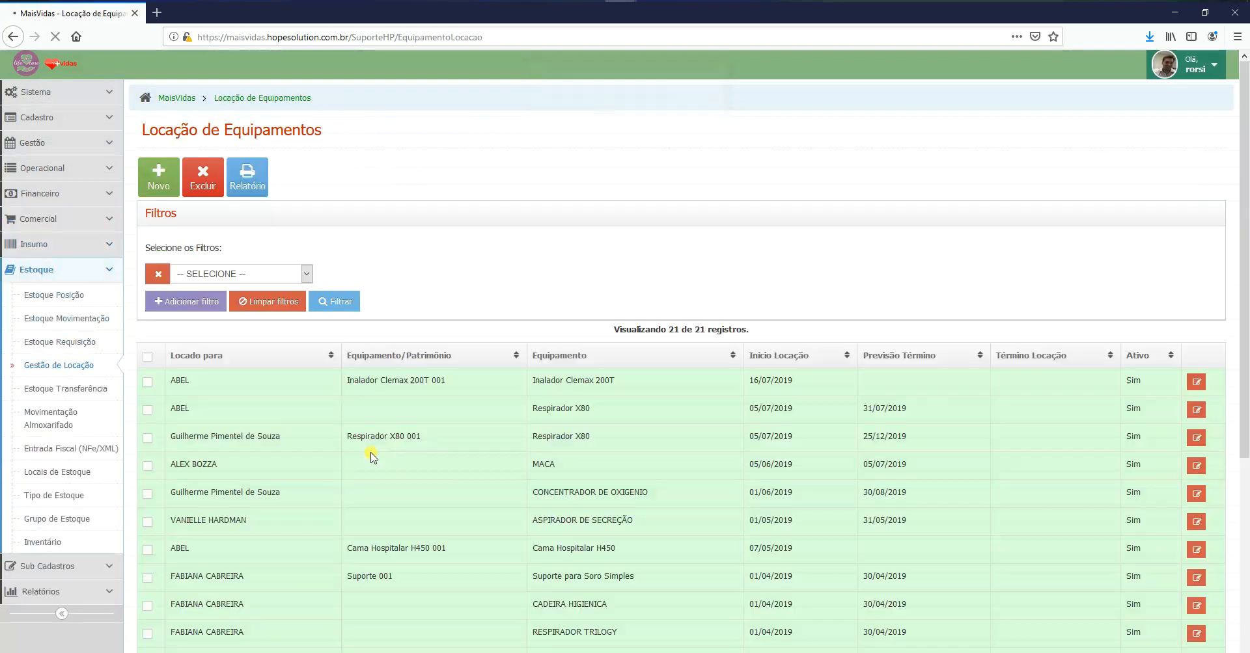
pyautogui.click(149, 184)
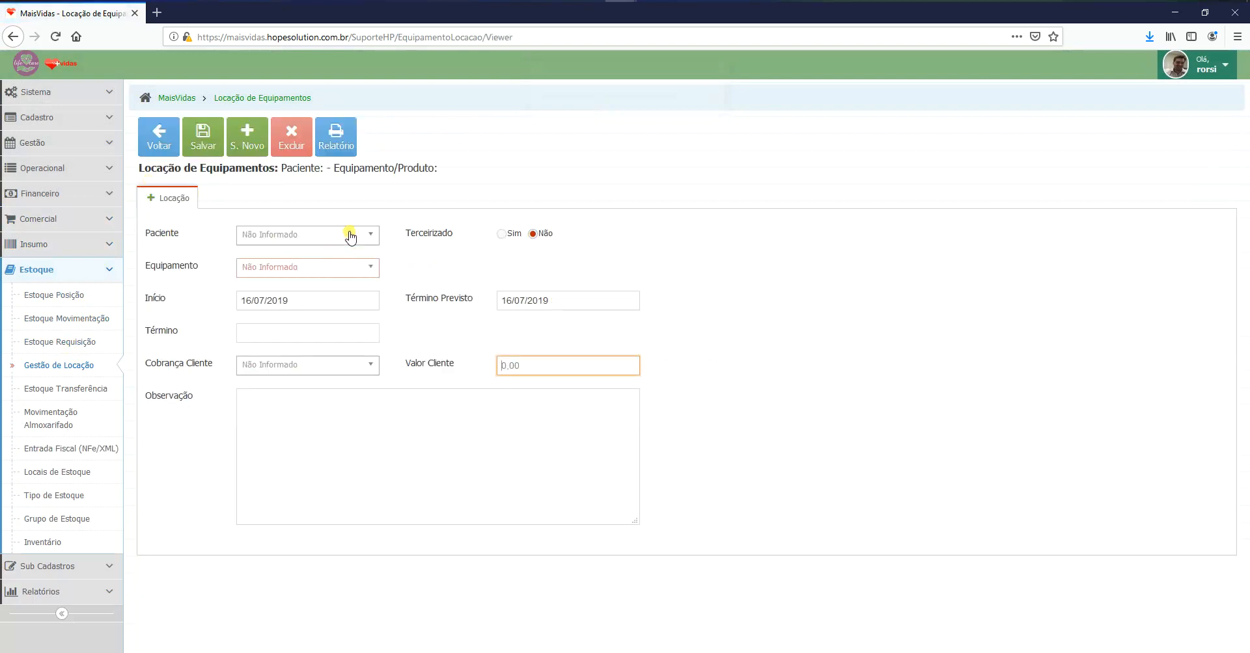
pyautogui.click(349, 235)
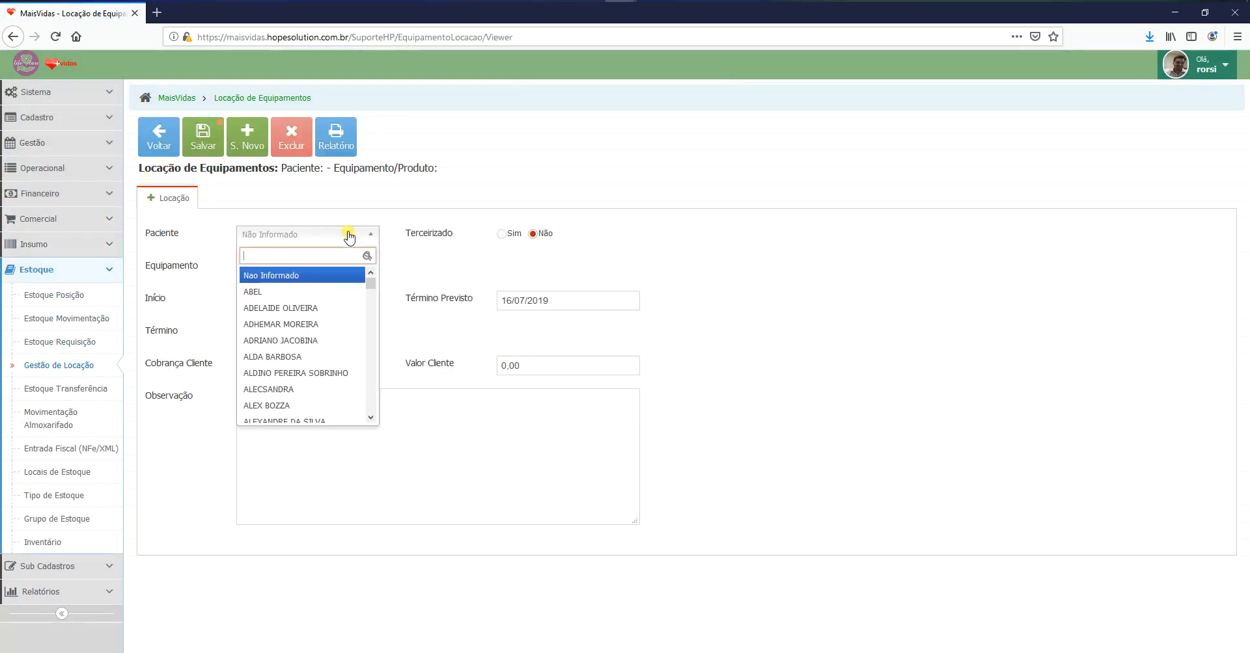
pyautogui.click(315, 357)
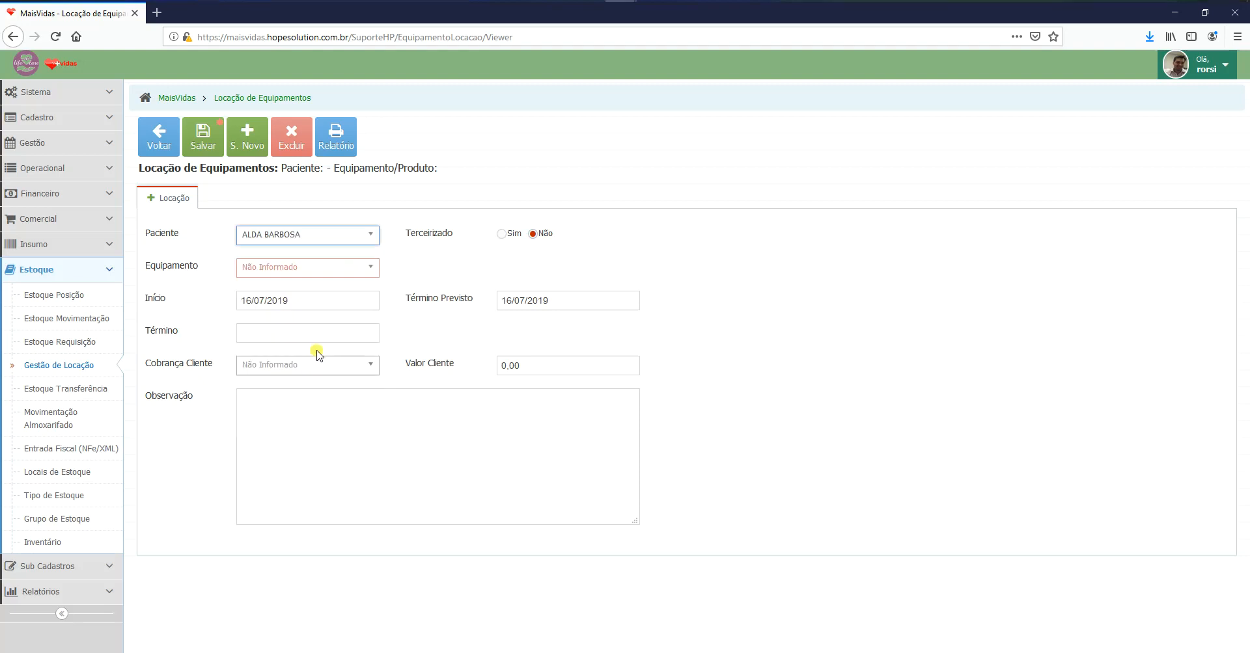
pyautogui.click(503, 234)
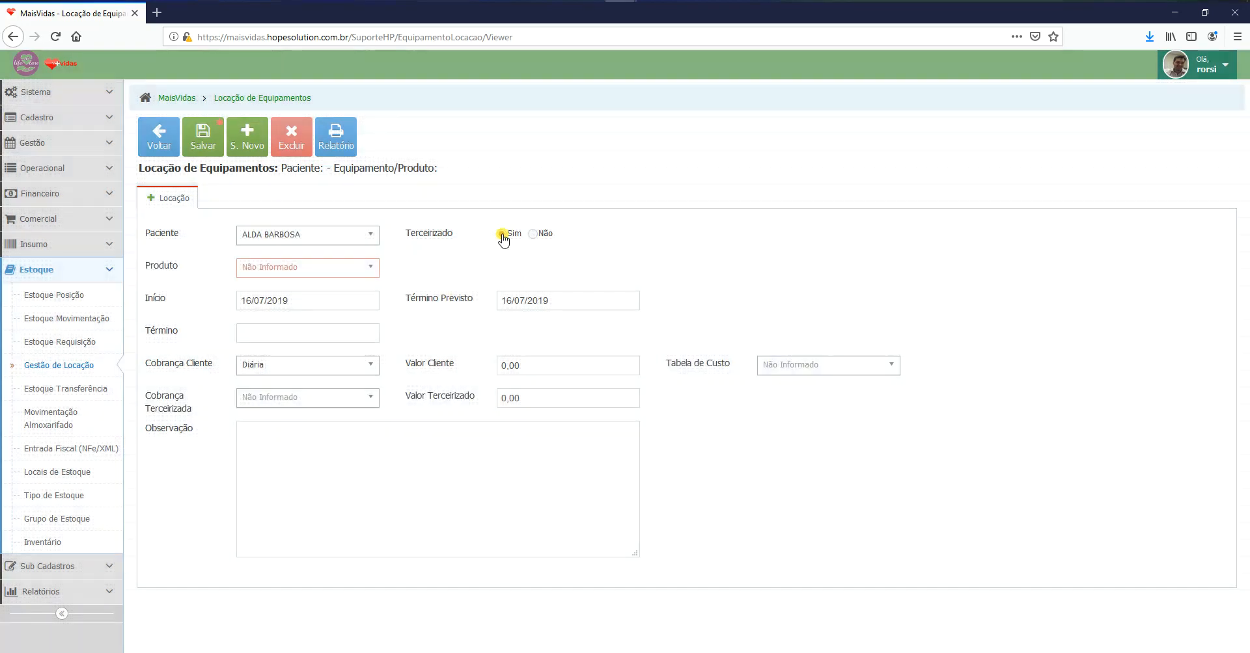
# - Set the product to 00001281 - Inalador Clemax 200T and change the patient to the one renting Inalador Clemax 200T 001
pyautogui.click(328, 273)
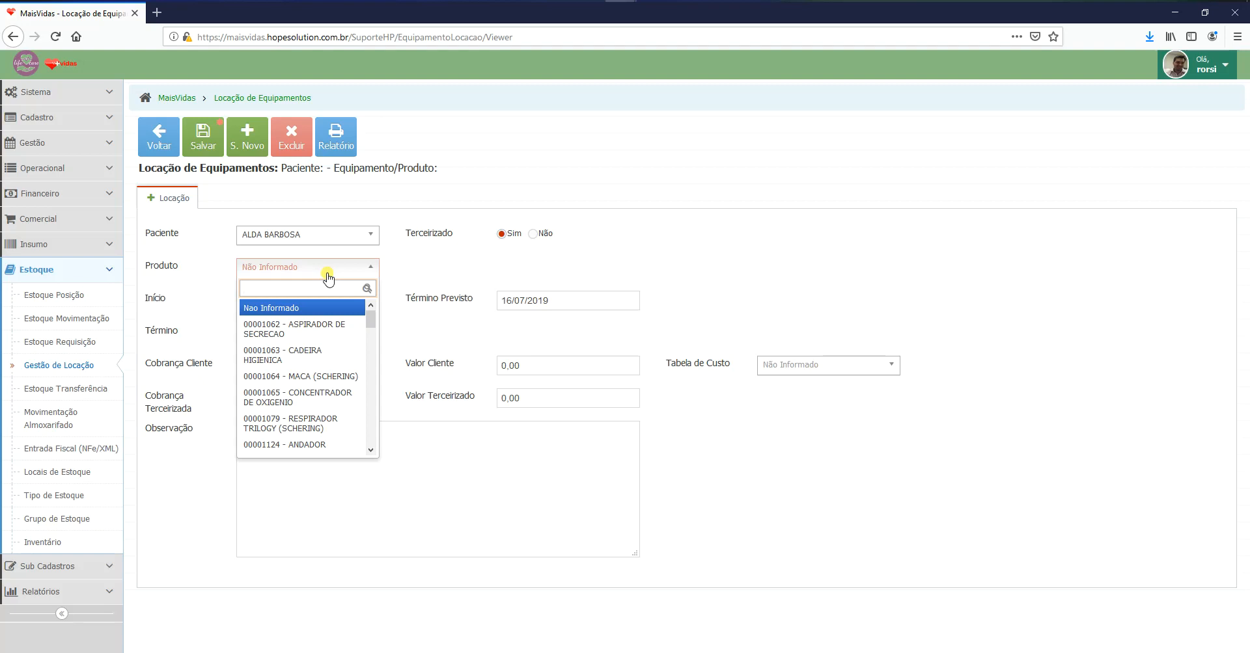
pyautogui.write('in')
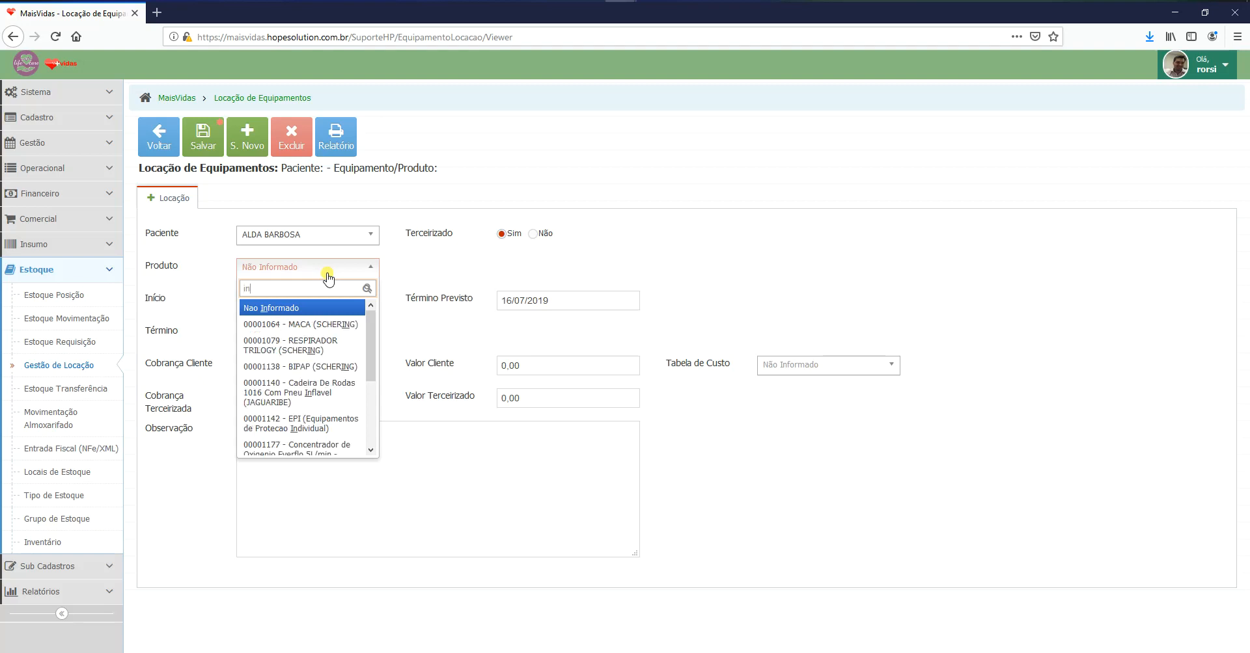
pyautogui.write('ala')
pyautogui.press('Down')
pyautogui.press('Down')
pyautogui.press('Return')
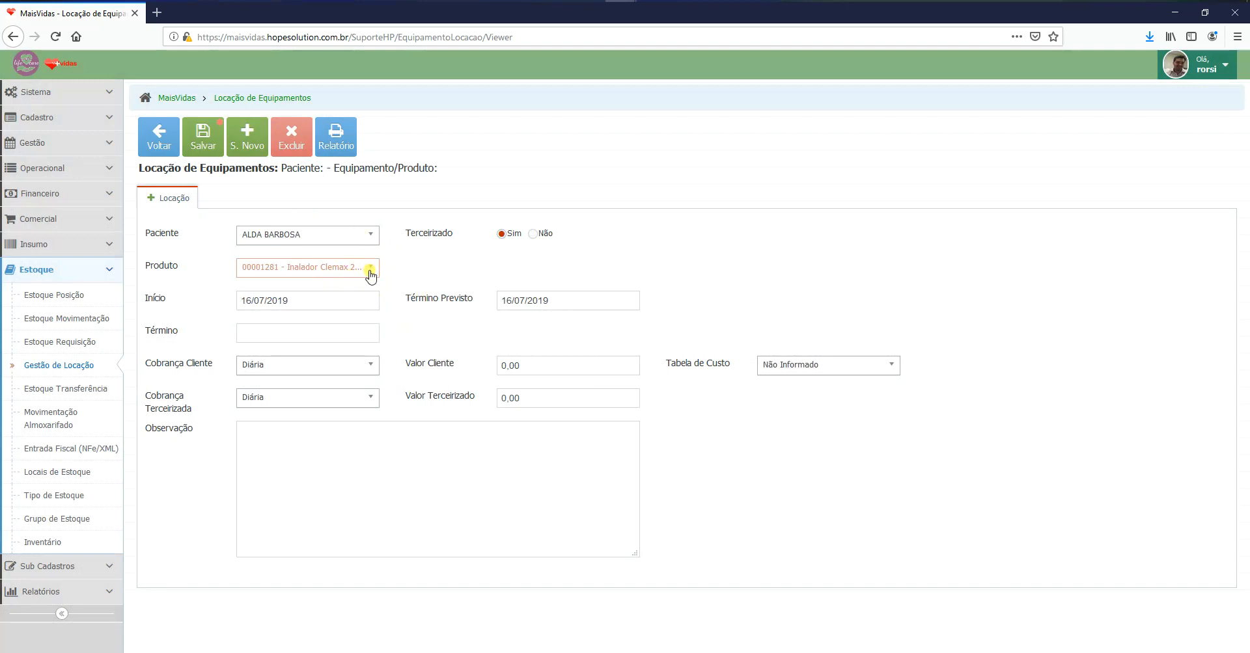
pyautogui.click(370, 236)
pyautogui.click(319, 292)
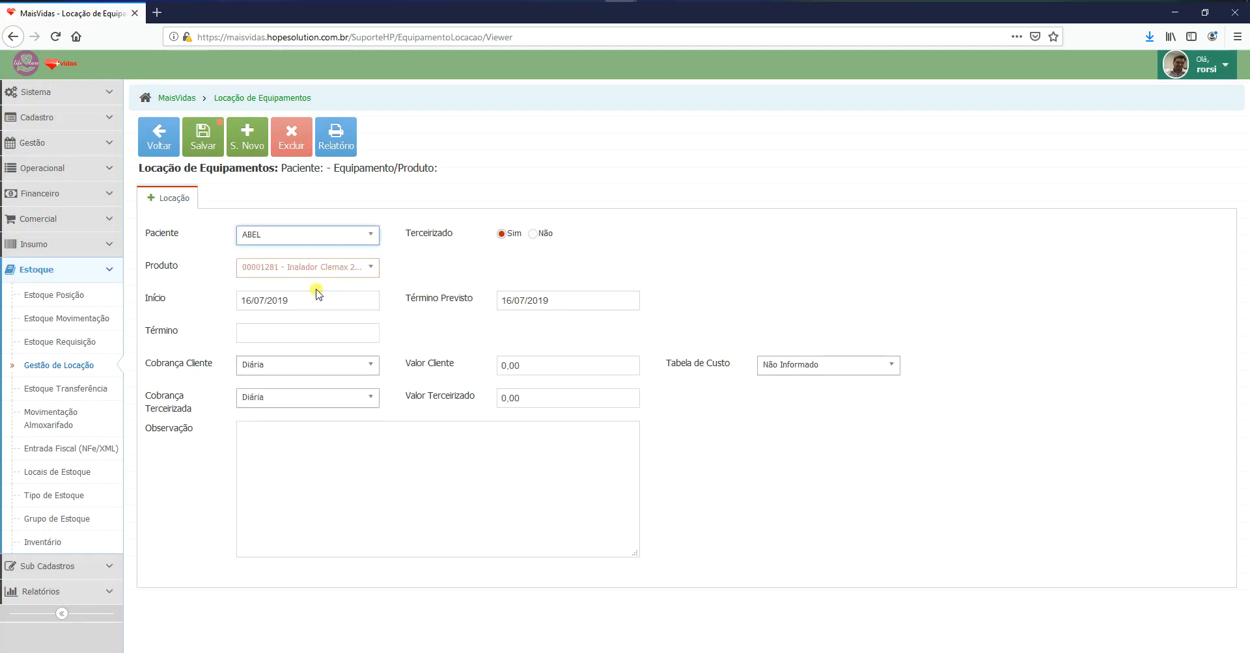
# - Switch the product to 00001243 - SONOPULSE III IBRAMED and back to 00001281 - Inalador Clemax 200T
pyautogui.click(372, 268)
pyautogui.click(325, 354)
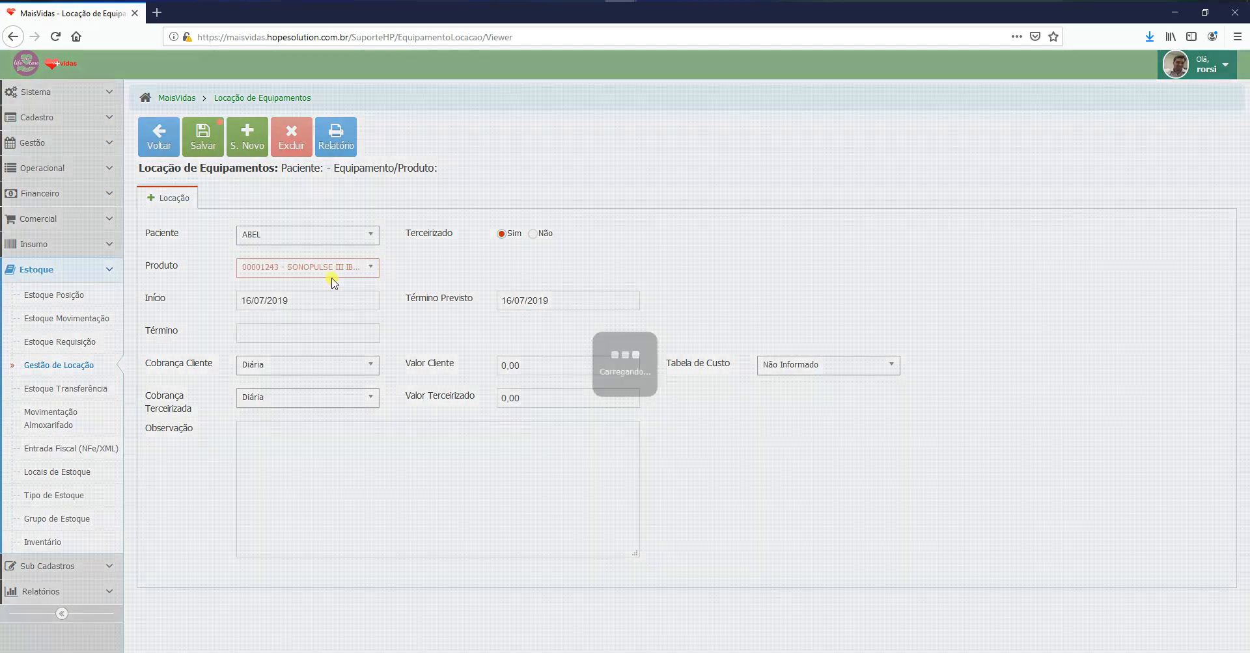
pyautogui.click(355, 275)
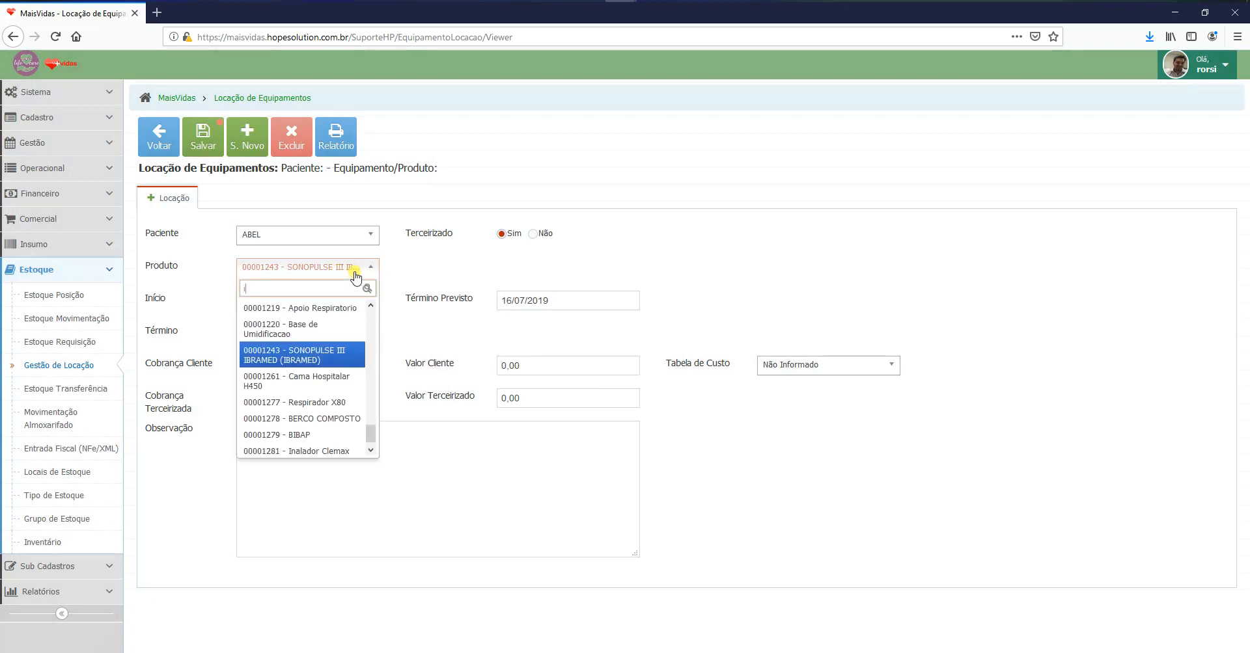
pyautogui.write('inala')
pyautogui.press('Down')
pyautogui.press('Down')
pyautogui.press('Return')
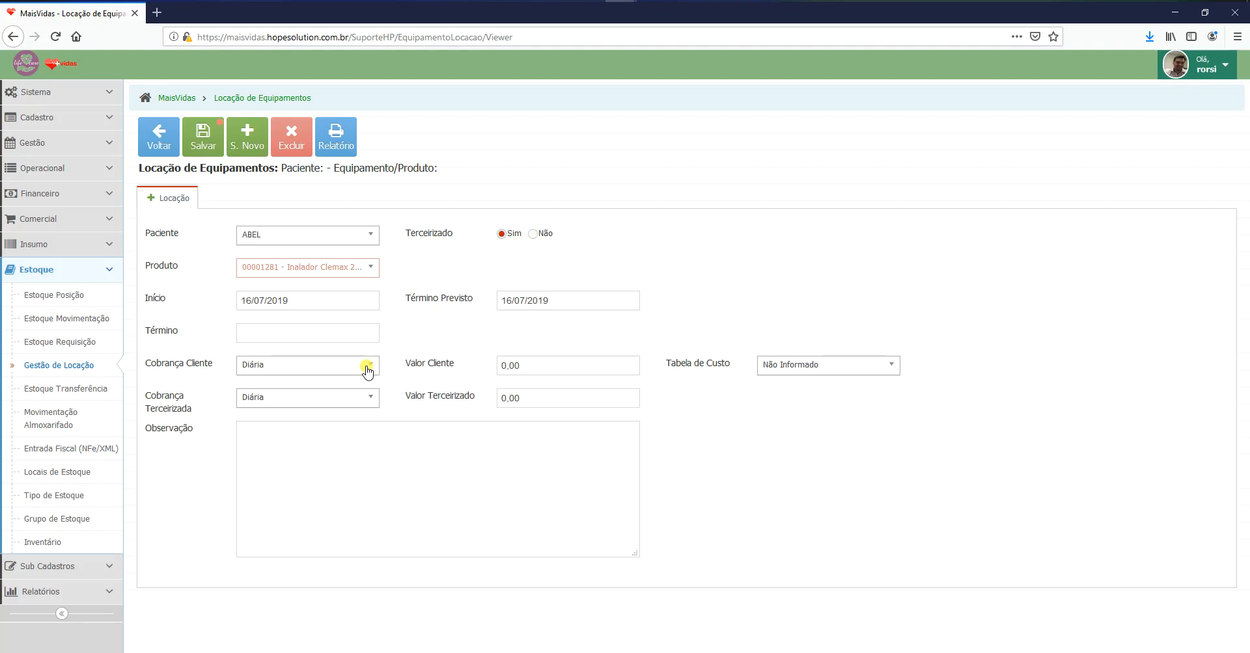
# - Keep the Início date 16/07/2019, clear Término Previsto, and leave Término empty
pyautogui.click(337, 302)
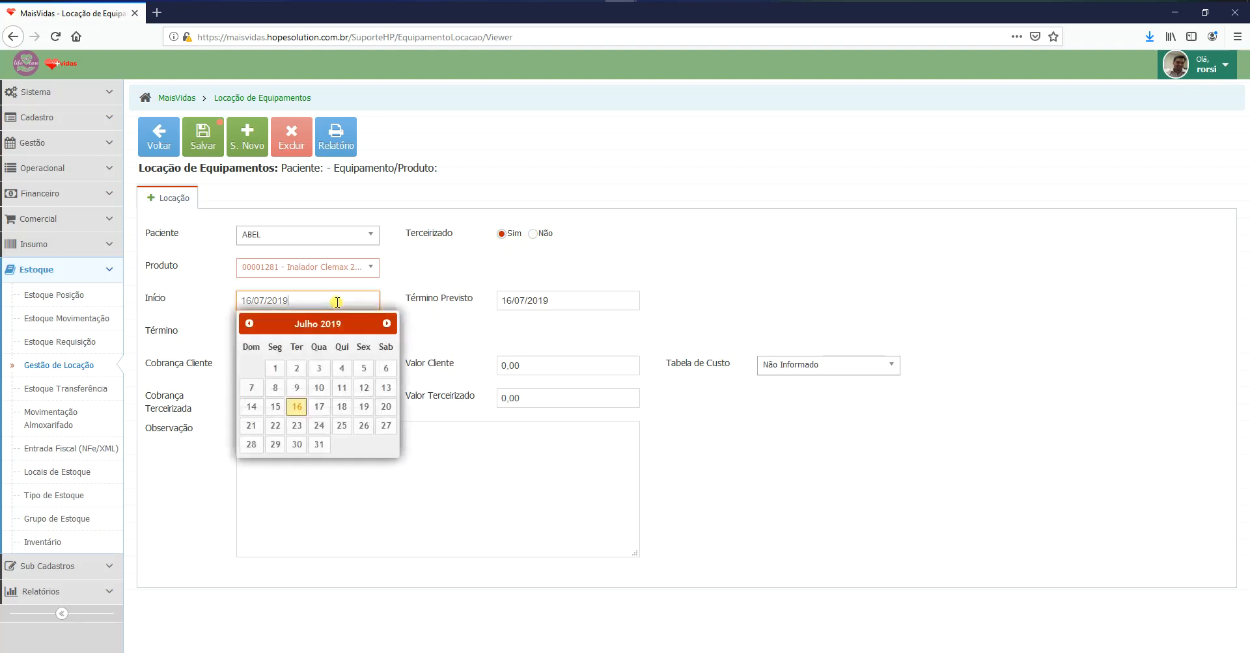
pyautogui.click(398, 301)
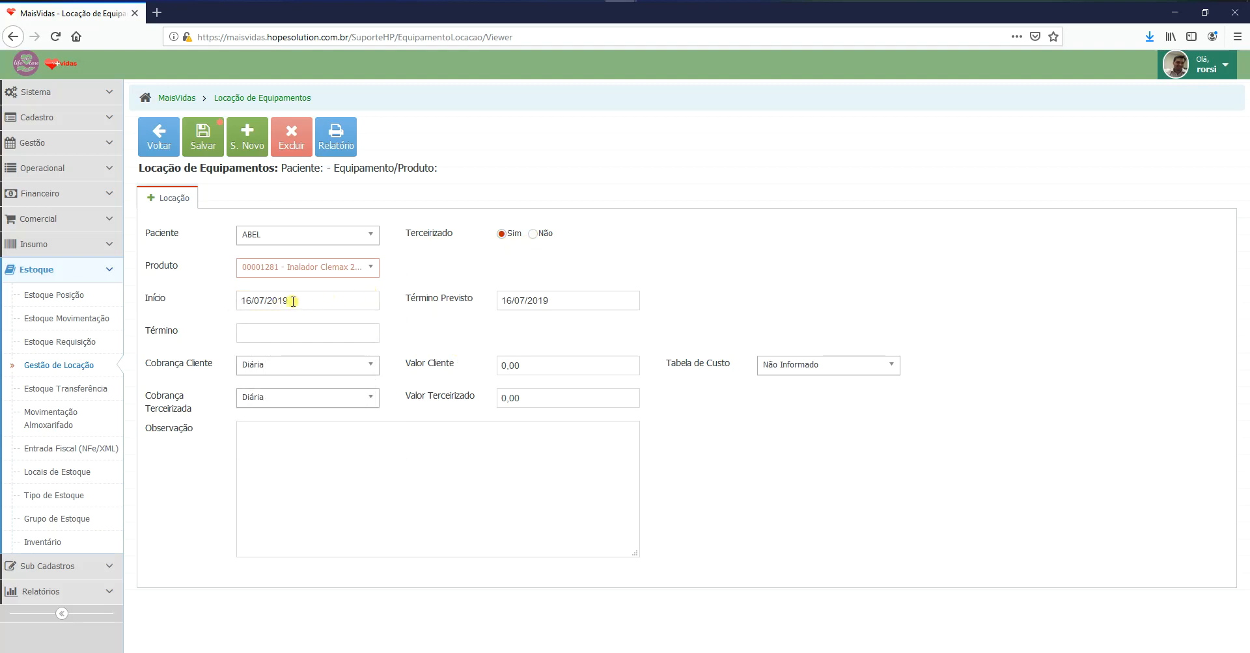
pyautogui.moveTo(584, 298); pyautogui.dragTo(490, 299)
pyautogui.press('BackSpace')
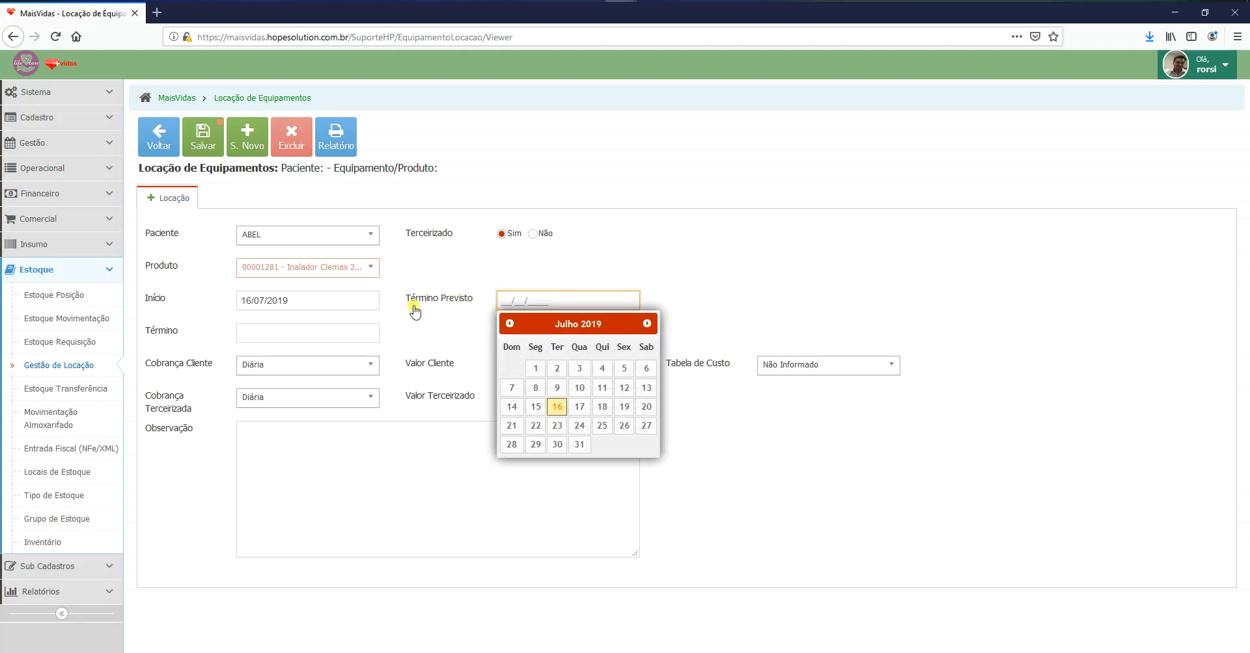
pyautogui.click(342, 327)
pyautogui.click(414, 334)
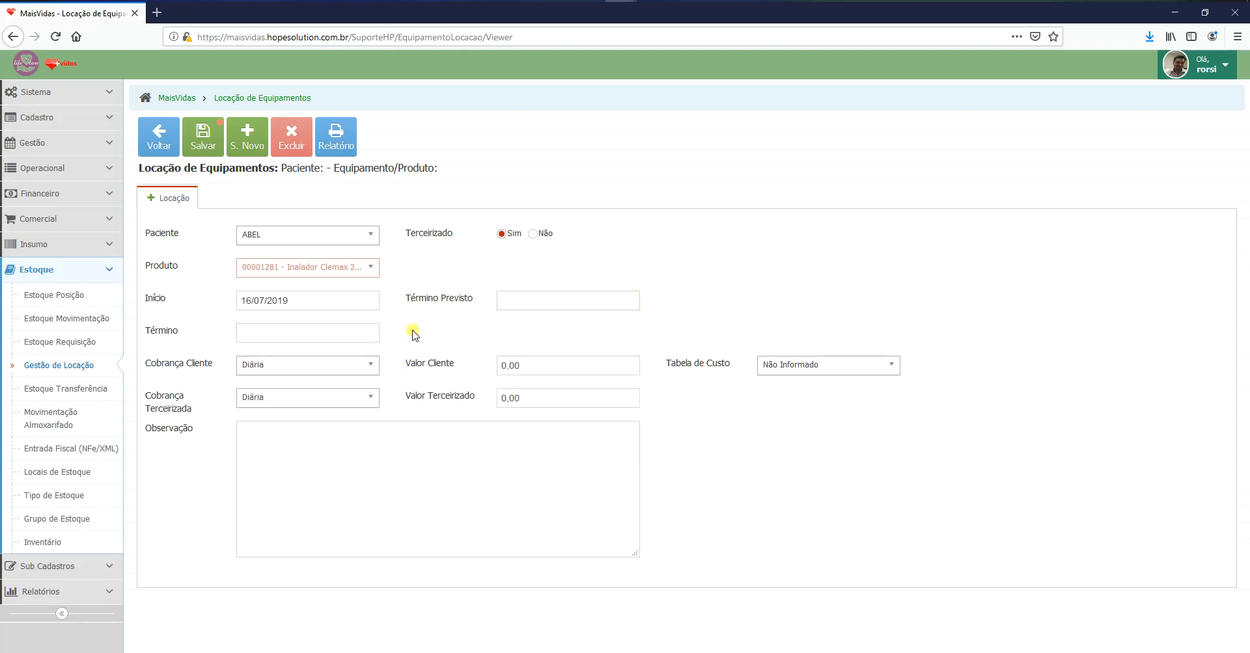
# - Set Valor Cliente to 5,50, select the ABRAMED - ABRAMED cost table, and save the outsourced rental
pyautogui.click(557, 366)
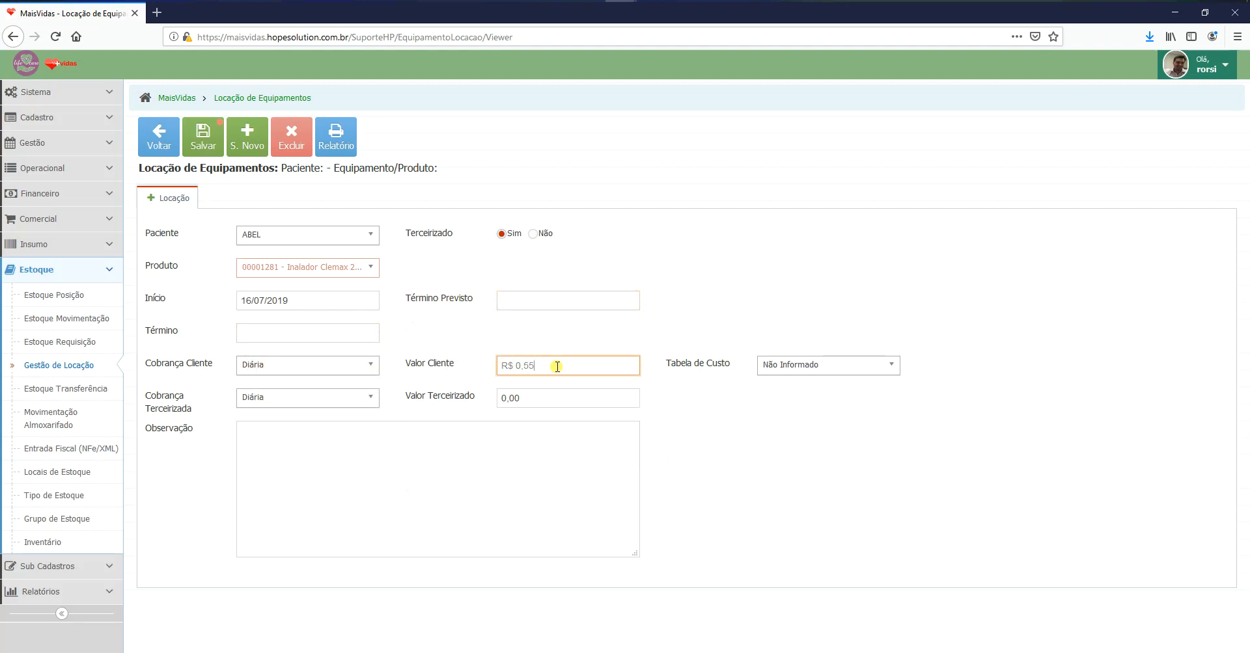
pyautogui.click(818, 367)
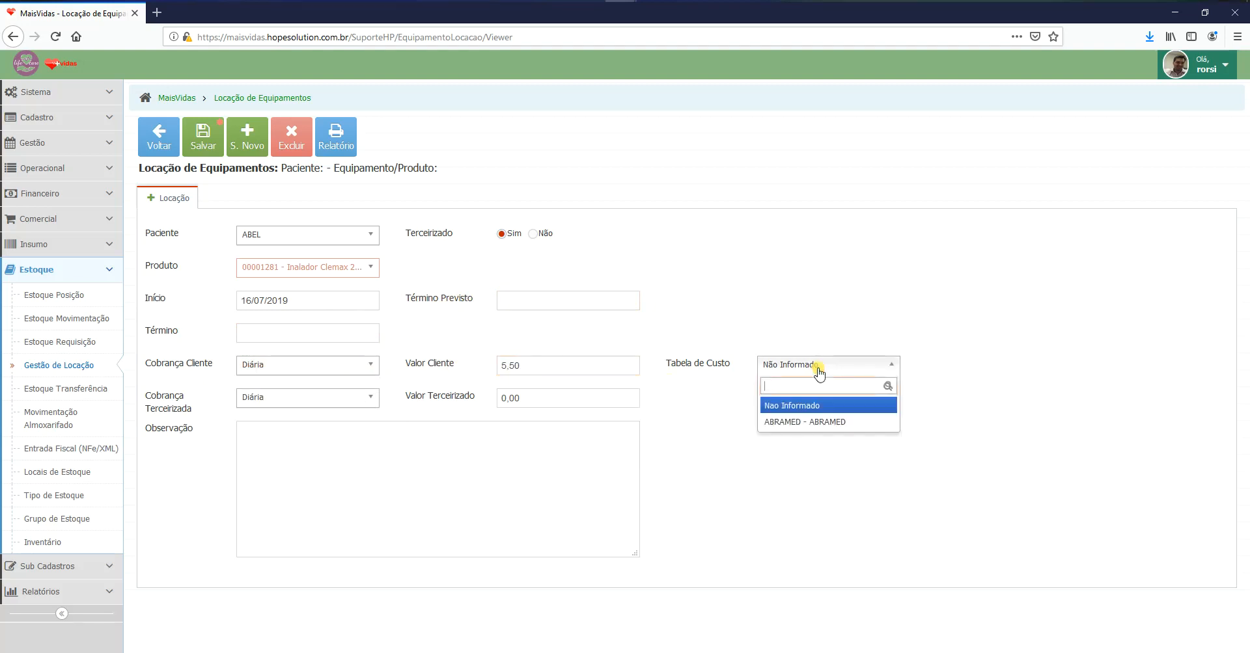
pyautogui.click(811, 423)
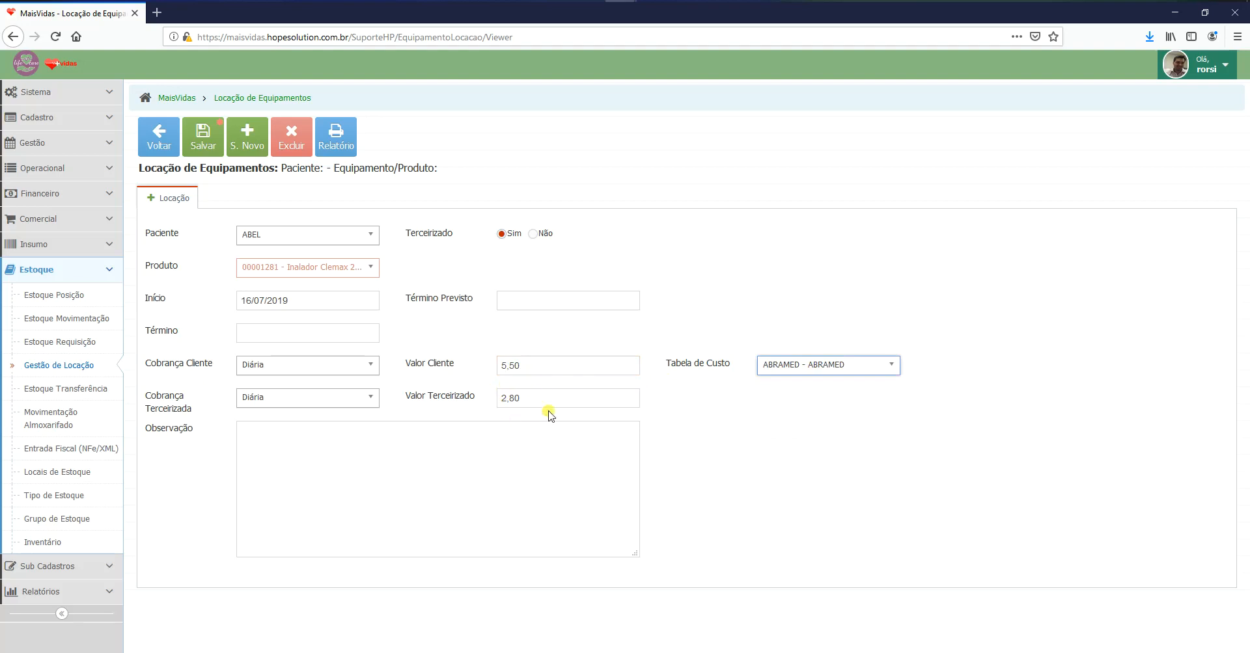
pyautogui.click(457, 460)
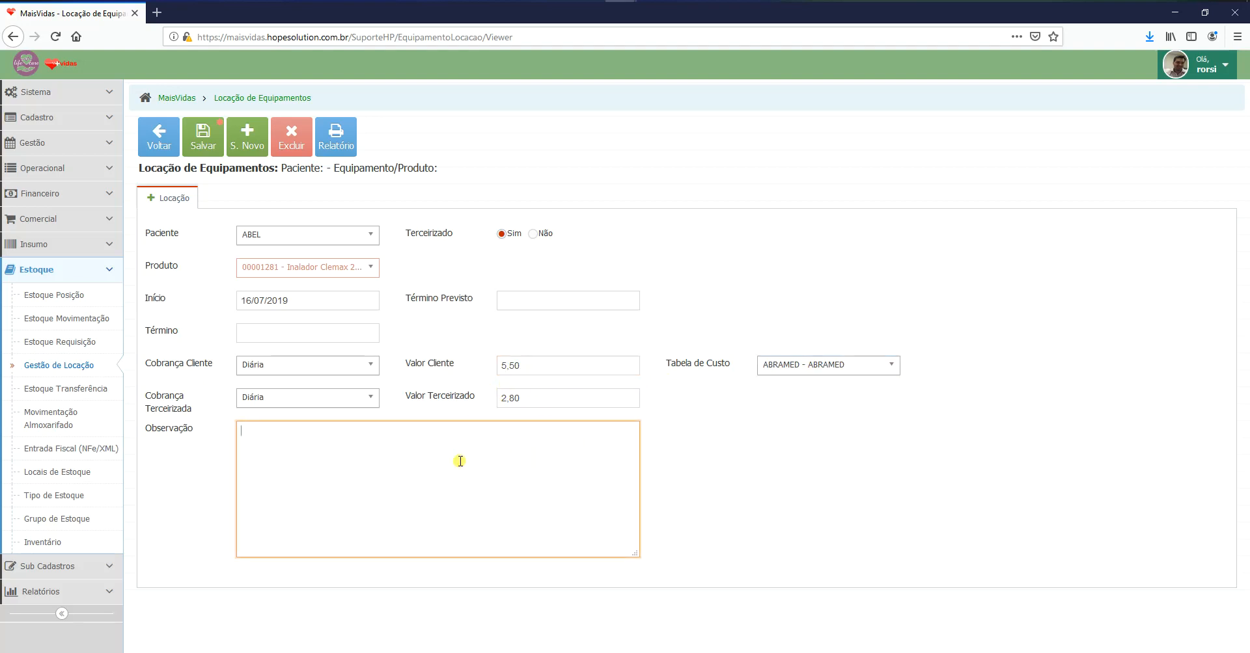
pyautogui.click(204, 147)
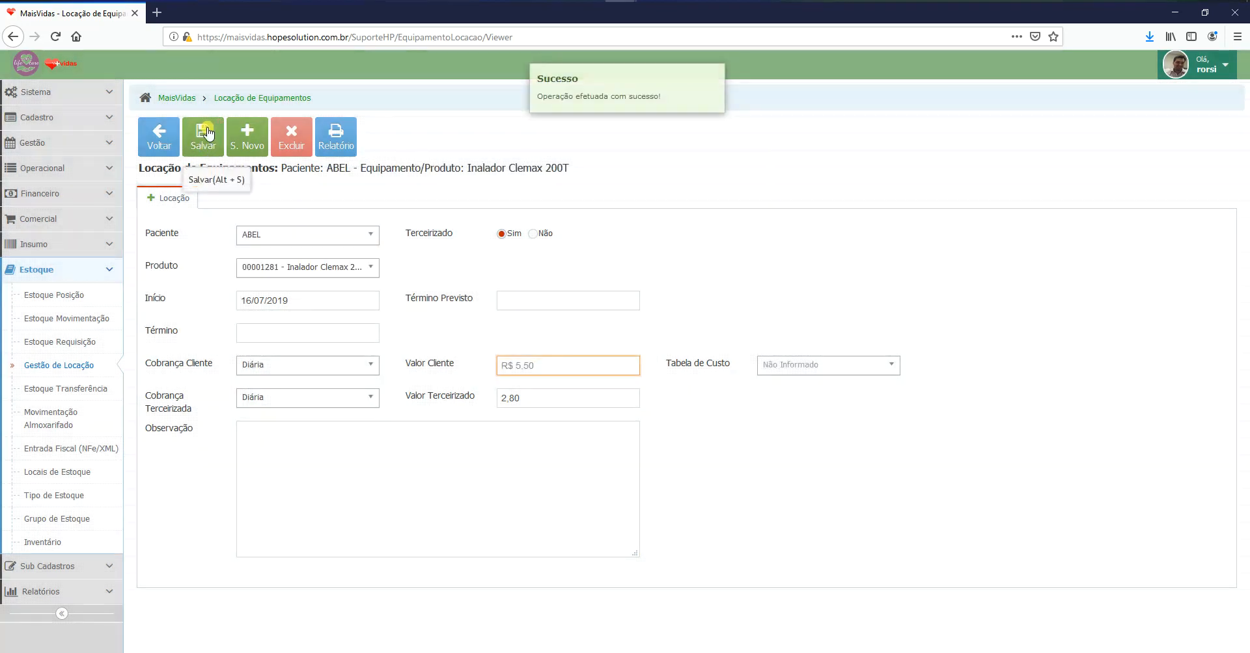
# - Return to the rental list and compare Equipamento/Patrimônio for the outsourced and own Inalador Clemax 200T rentals
pyautogui.click(154, 147)
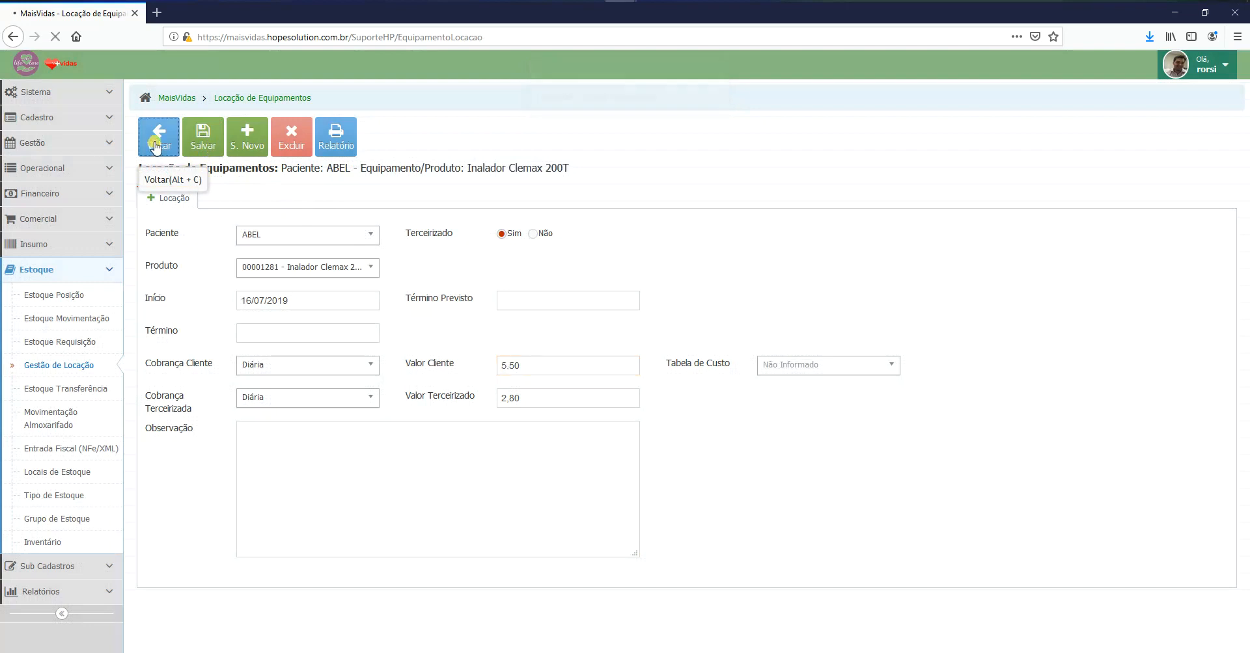
pyautogui.moveTo(462, 414); pyautogui.dragTo(339, 410)
pyautogui.click(541, 384)
pyautogui.moveTo(626, 382); pyautogui.dragTo(485, 377)
pyautogui.click(503, 389)
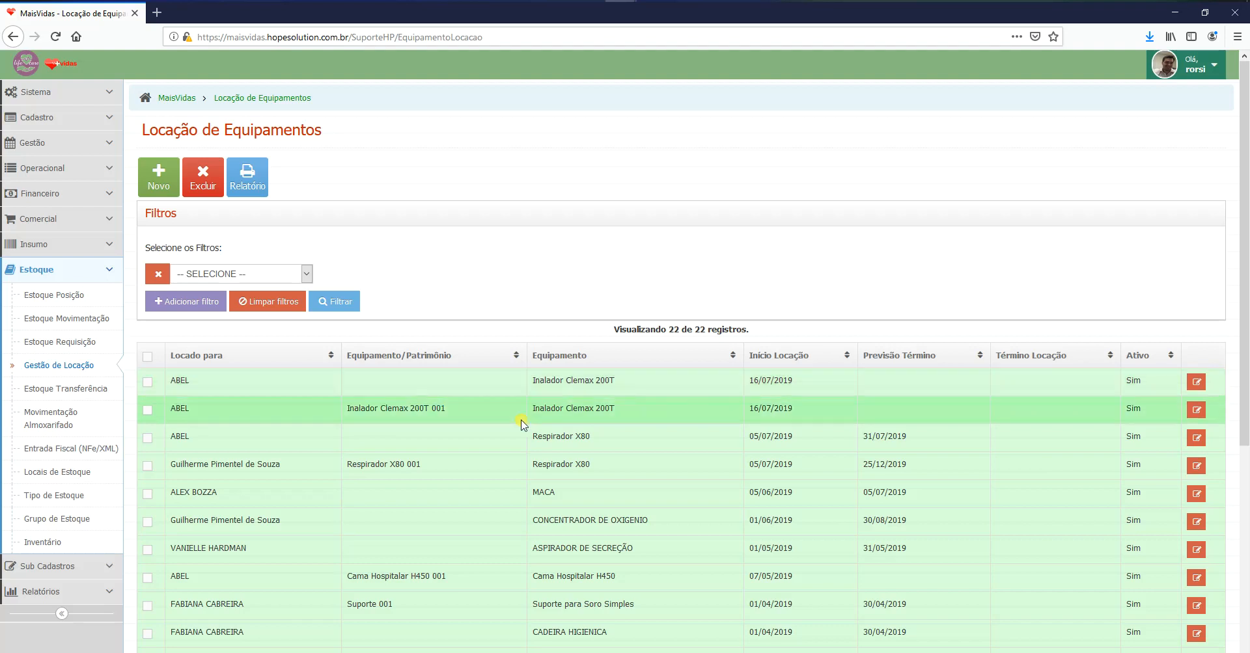